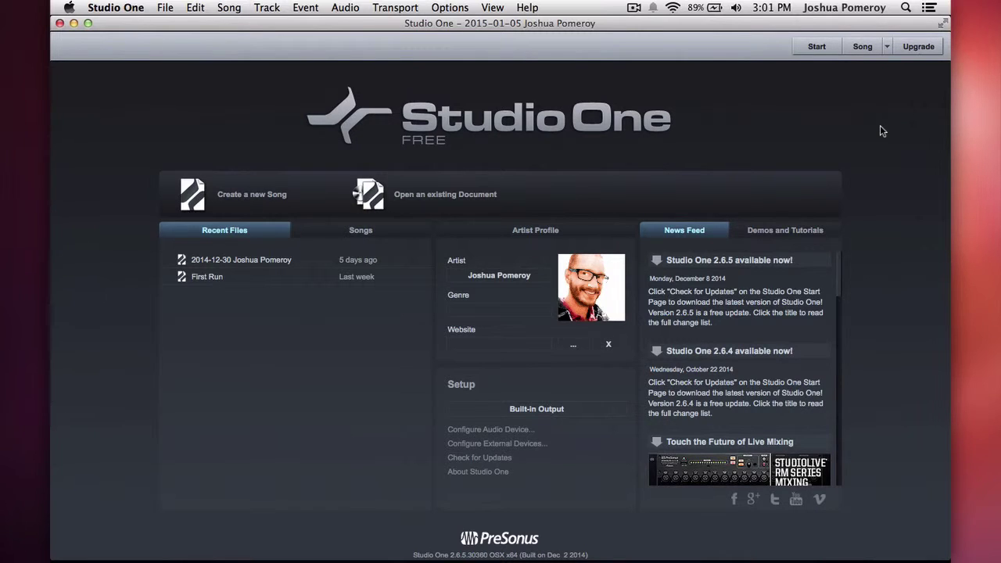
click(865, 46)
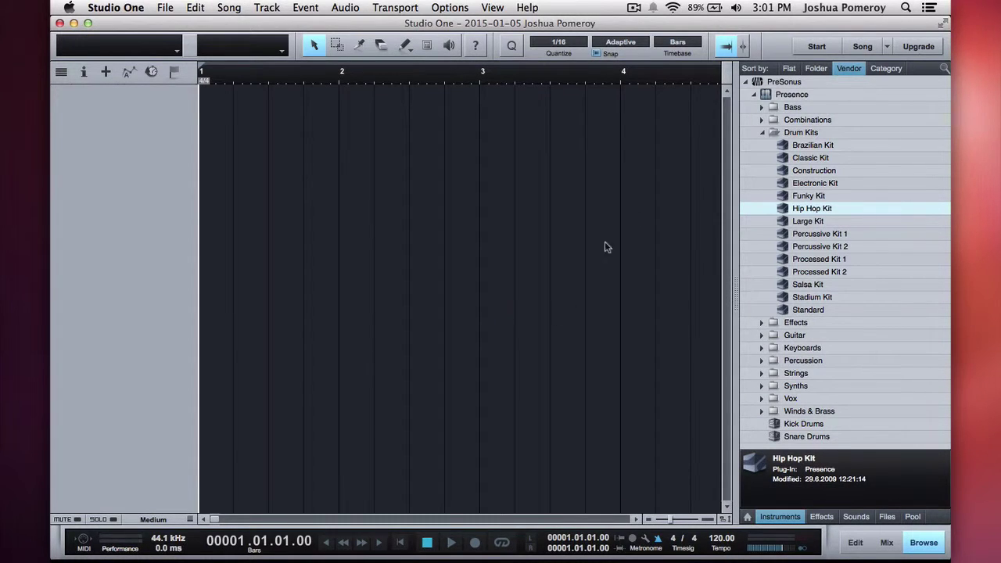
click(755, 95)
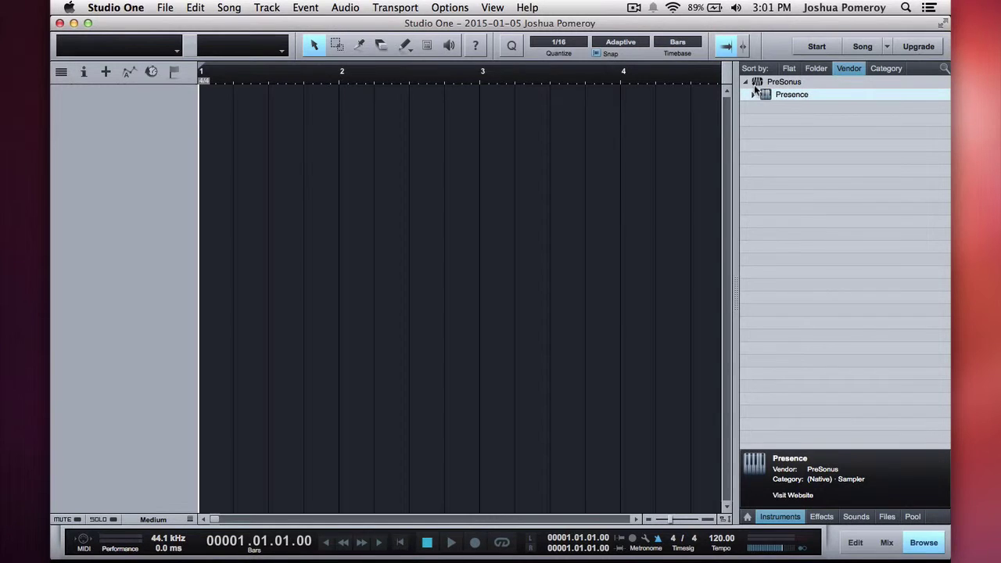
click(747, 517)
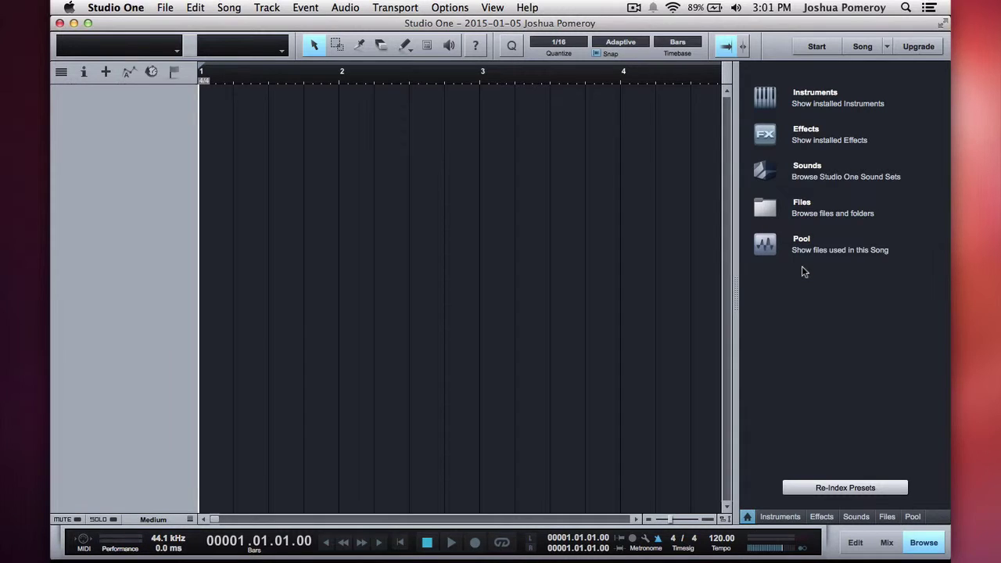
click(816, 93)
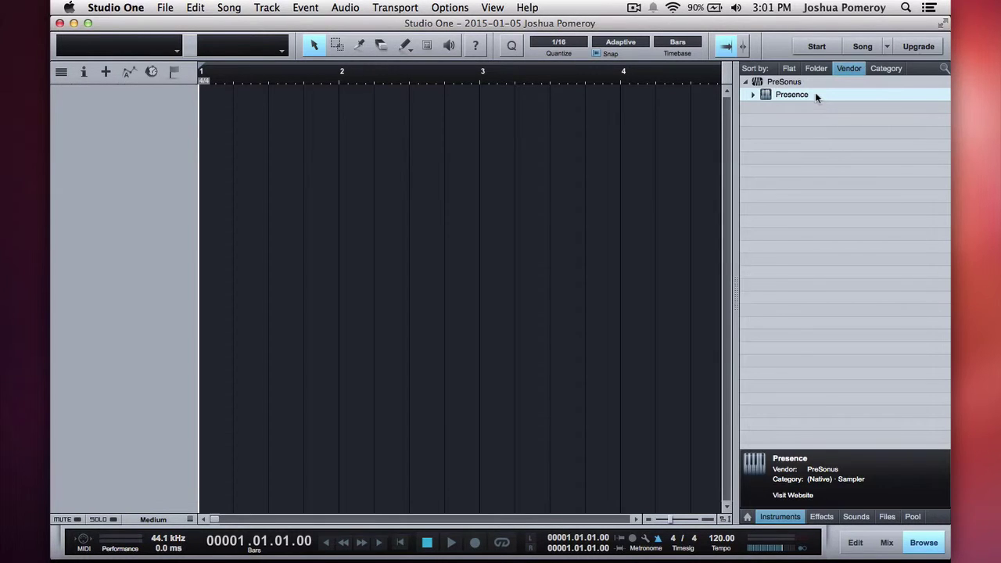
click(753, 94)
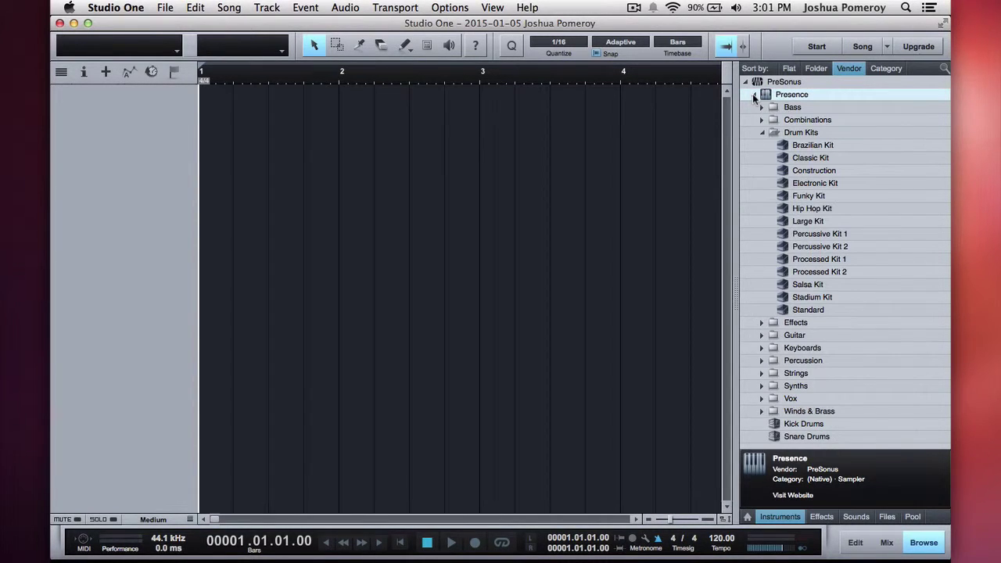
click(763, 132)
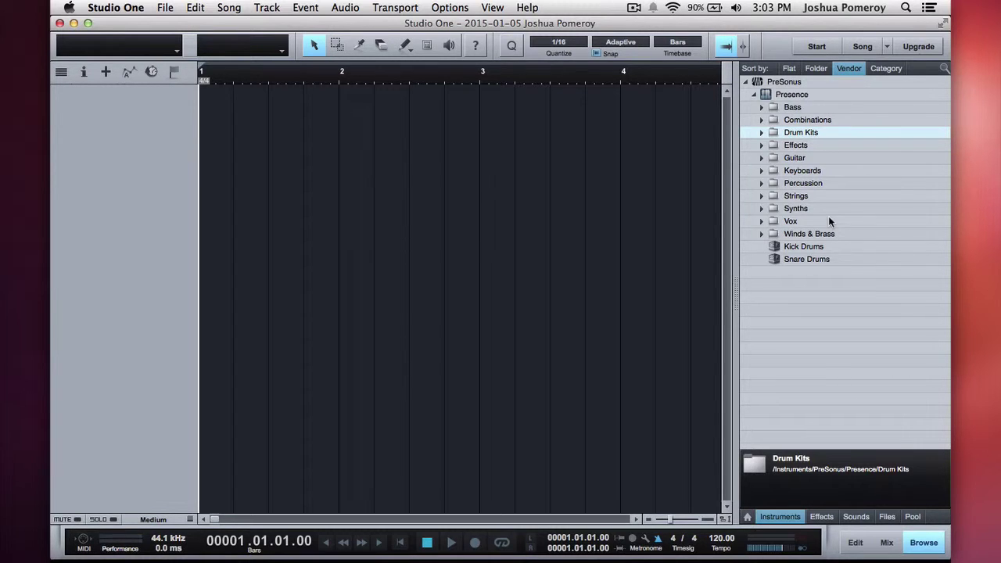
Step: Drag Presence's Hip Hop Kit from the Drum Kits folder into the arrangement as a new track
click(763, 132)
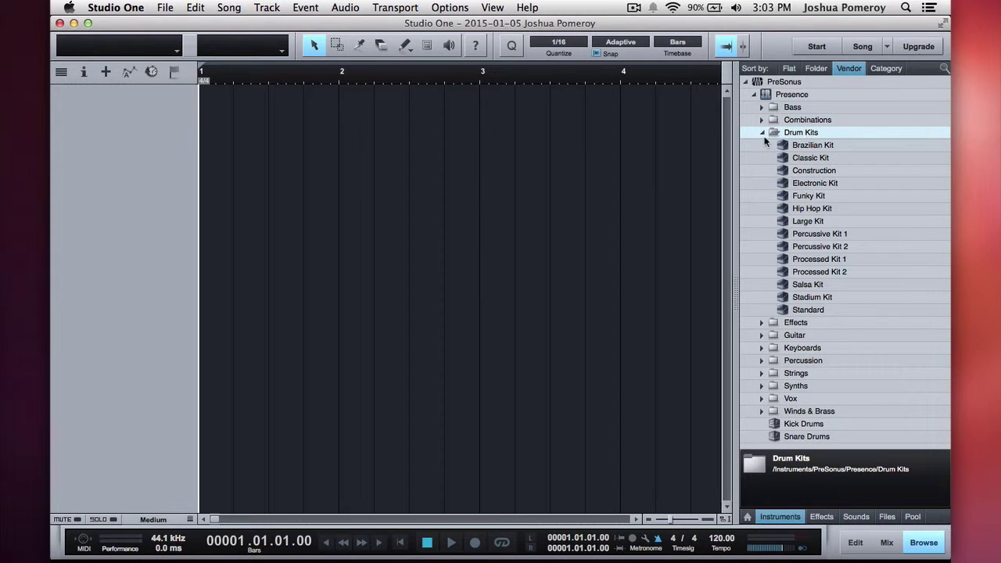
click(763, 132)
click(762, 132)
click(818, 210)
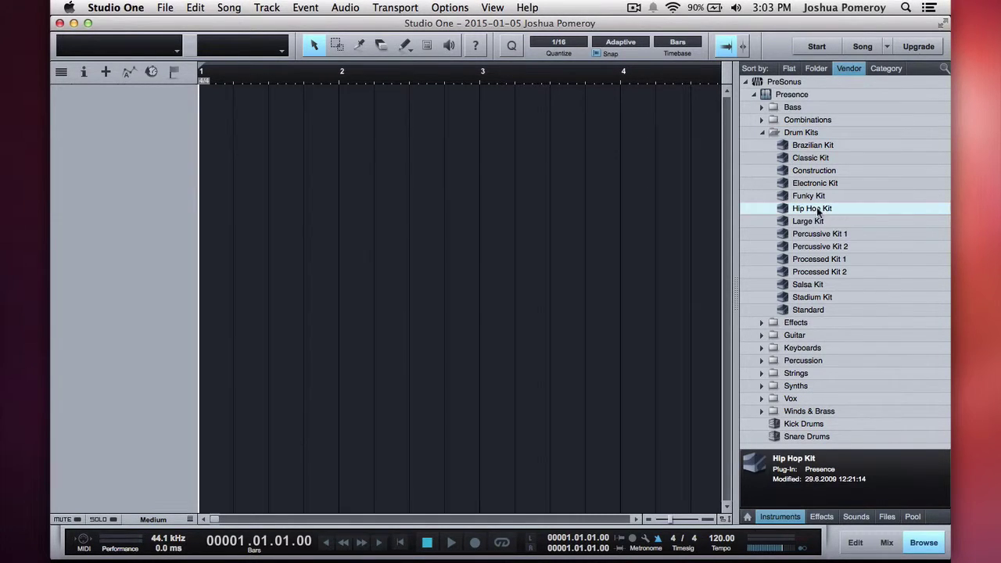
drag(818, 210, 115, 140)
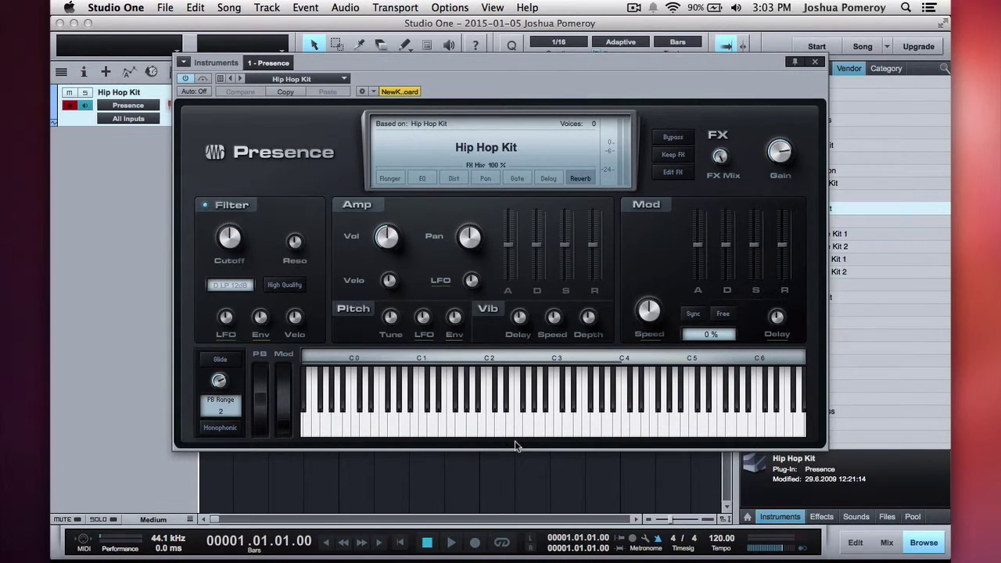
Step: Play the Hip Hop Kit across the on-screen keyboard, then show the Presence effects page
drag(424, 426, 626, 428)
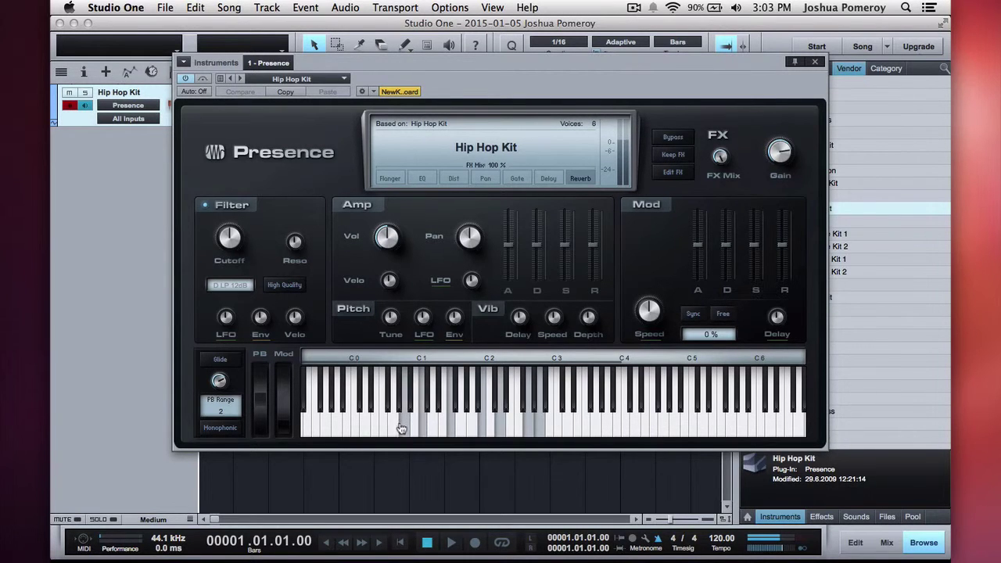
drag(382, 427, 648, 424)
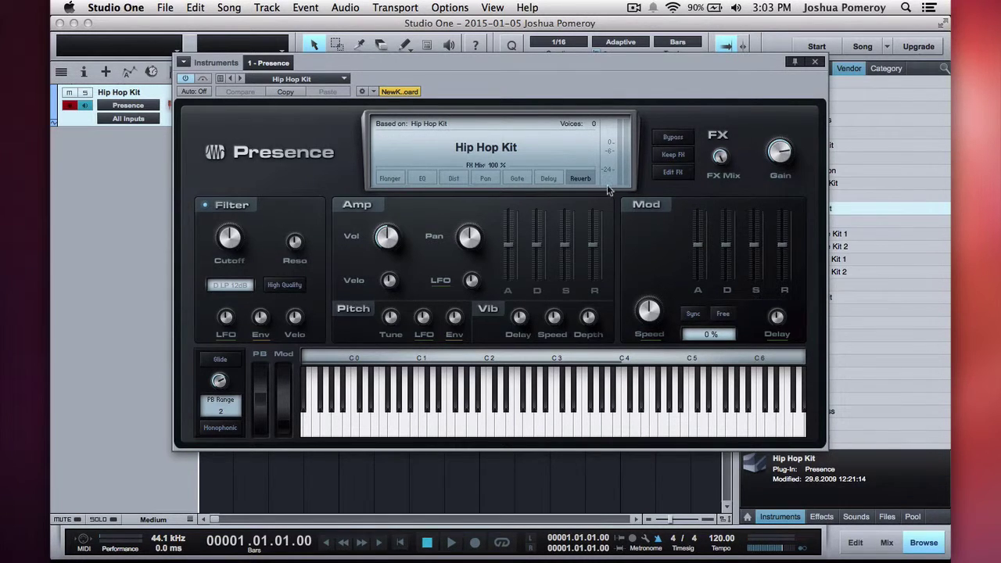
click(680, 172)
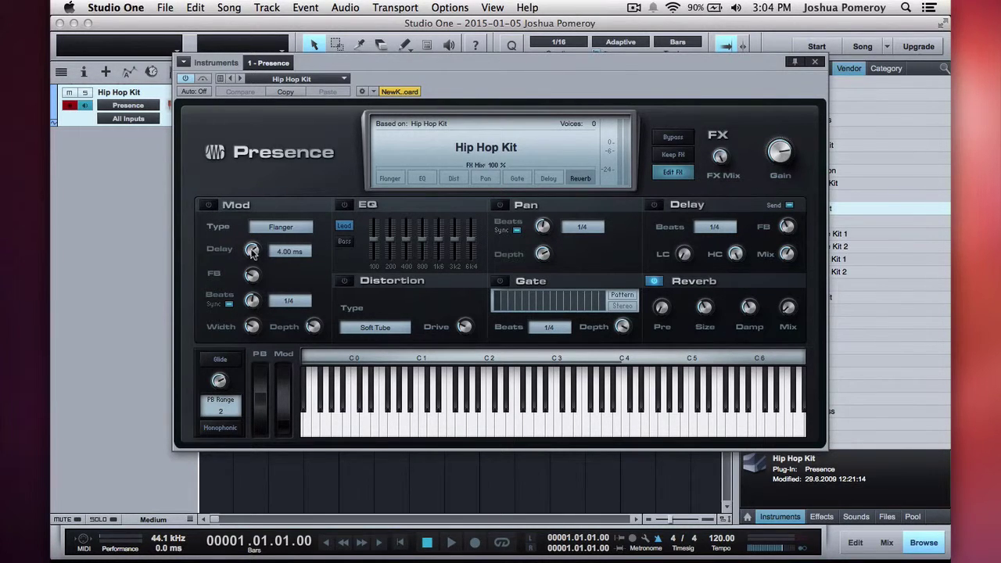
Step: Toggle Keep FX and switch between the Presence effects and synth pages
click(680, 156)
click(680, 157)
click(681, 173)
click(680, 174)
click(680, 174)
click(680, 155)
click(673, 172)
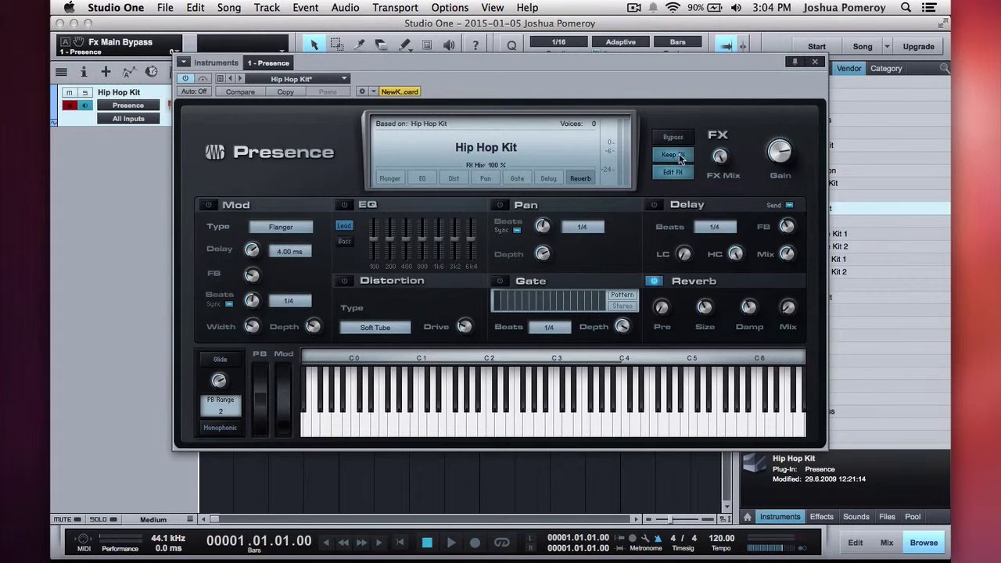
click(680, 155)
click(674, 173)
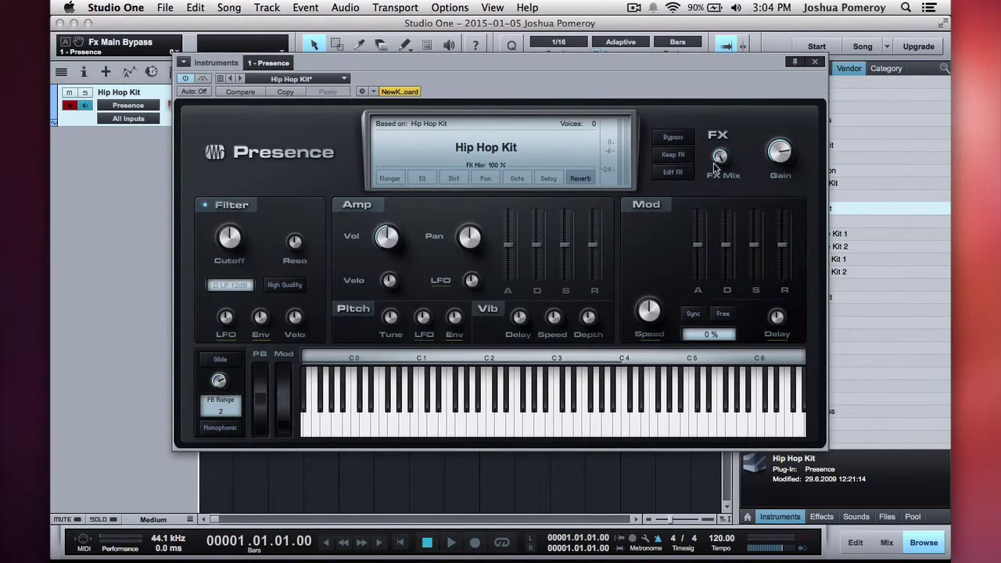
Step: Adjust the overall FX Mix, finally setting it back to 100%
drag(721, 159, 726, 123)
click(675, 174)
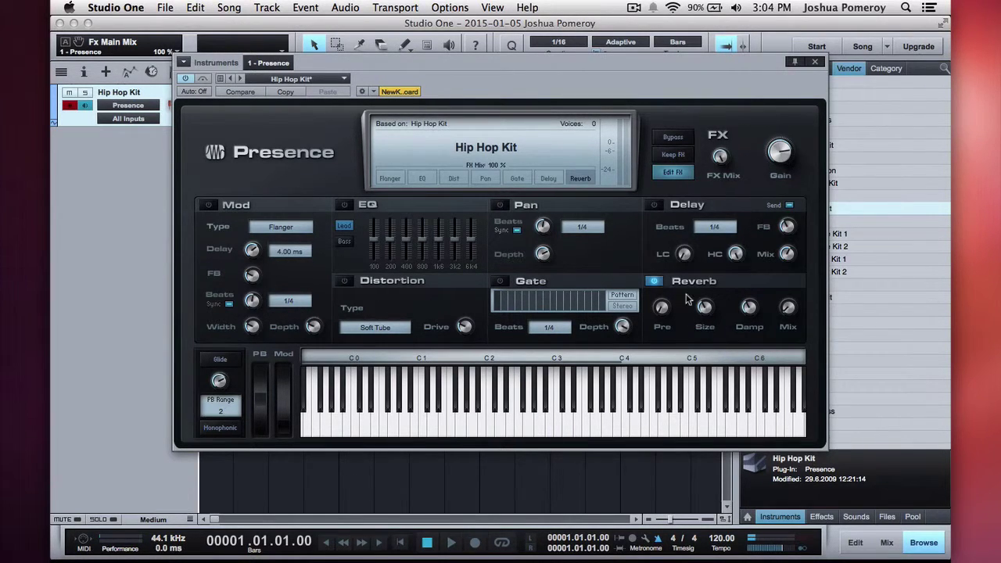
drag(720, 157, 714, 289)
drag(720, 157, 720, 3)
Step: Audition the kit's drum sounds around C4
click(620, 426)
click(599, 427)
click(602, 429)
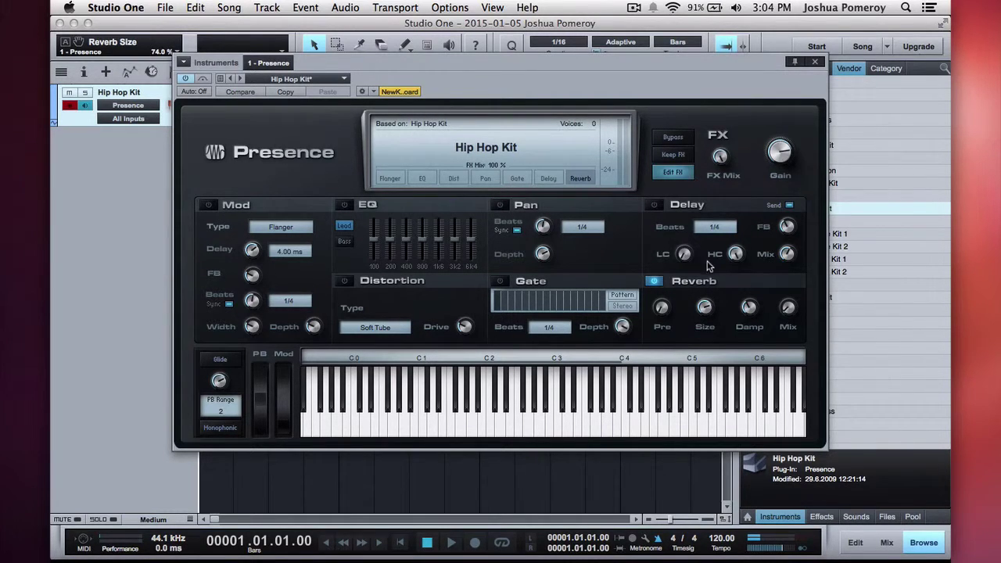
mouse_move(624, 426)
mouse_down()
mouse_move(637, 427)
mouse_move(602, 434)
mouse_move(604, 425)
mouse_up()
click(609, 425)
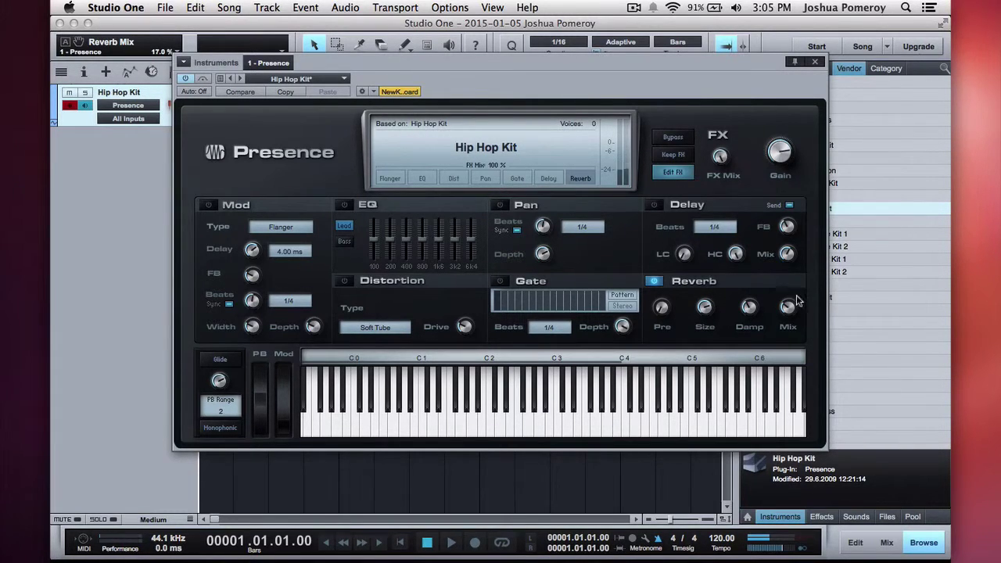
Step: Lower the Reverb mix to 7%, then bypass the reverb and audition the dry kit
mouse_move(780, 336)
mouse_down()
mouse_move(782, 378)
mouse_move(774, 334)
mouse_up()
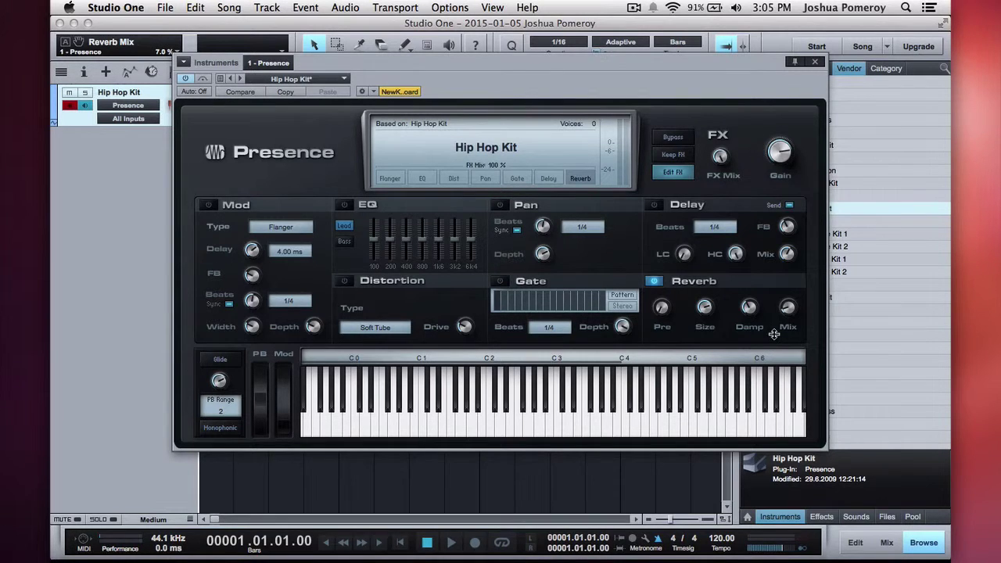
click(654, 280)
mouse_move(586, 426)
mouse_down()
mouse_move(621, 435)
mouse_move(385, 428)
mouse_move(393, 428)
mouse_up()
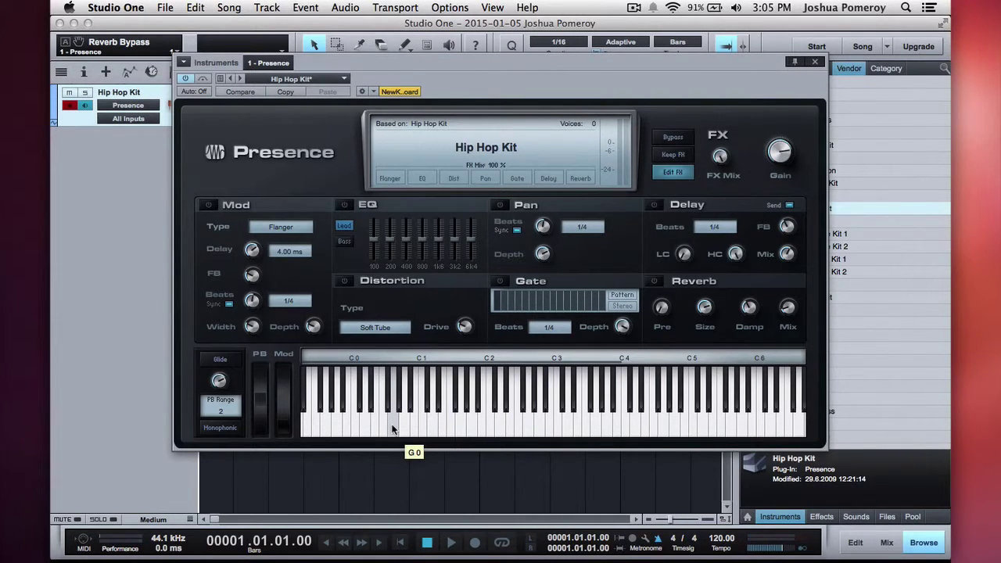
drag(433, 424, 491, 423)
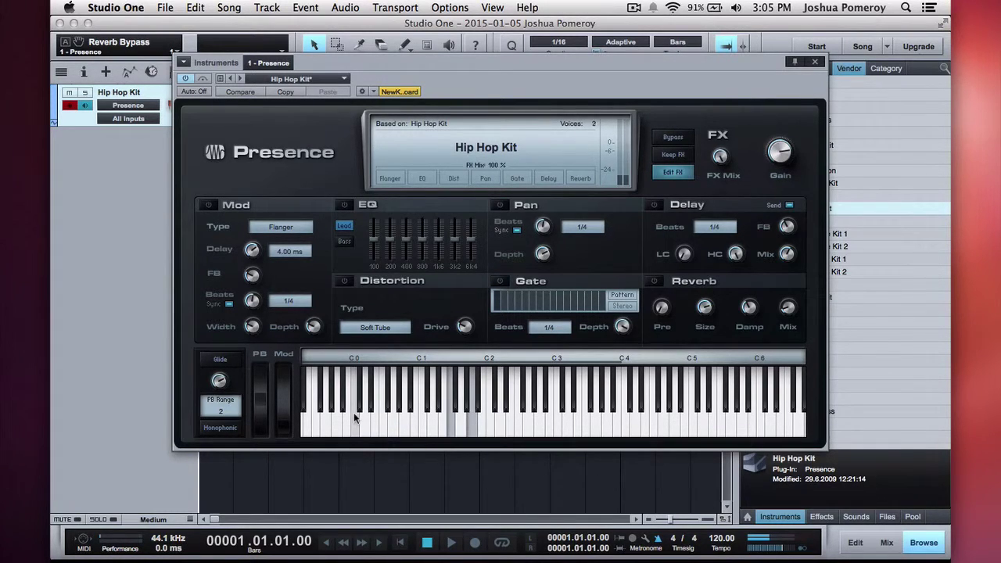
Step: Close the Presence plug-in window
click(817, 63)
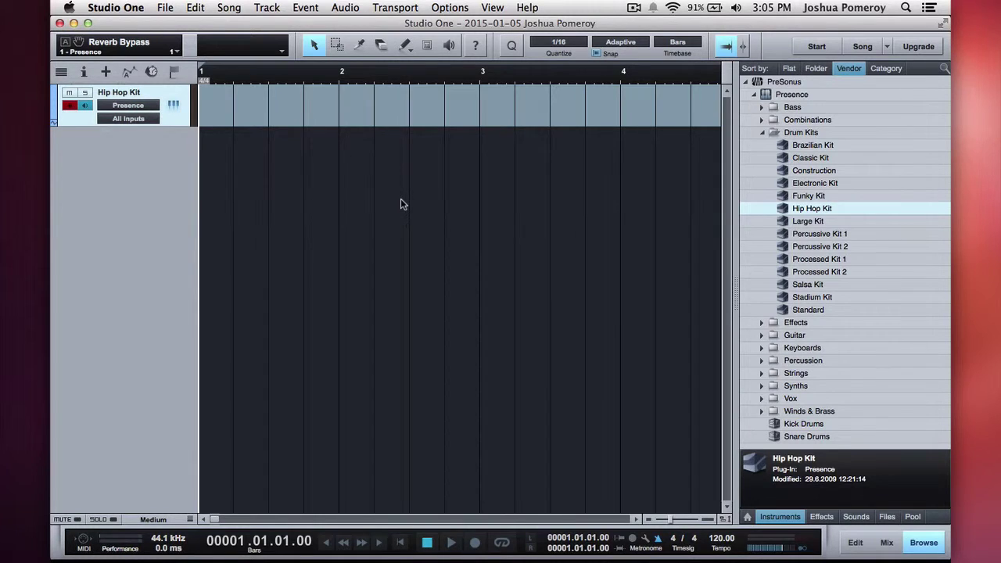
Step: Toggle the Edit and Mix panels, hide the Browser, and leave the mixer closed
key(F2)
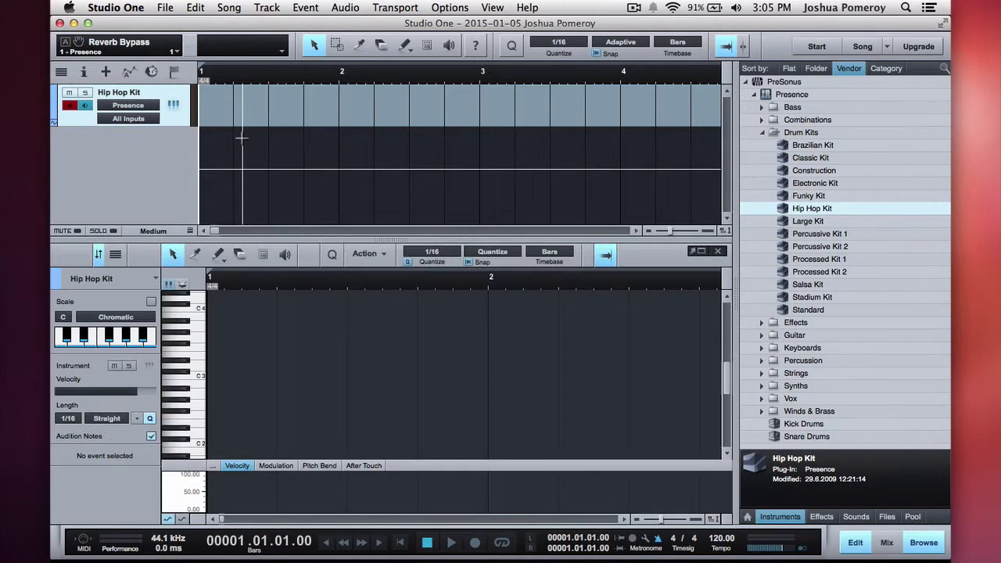
key(F2)
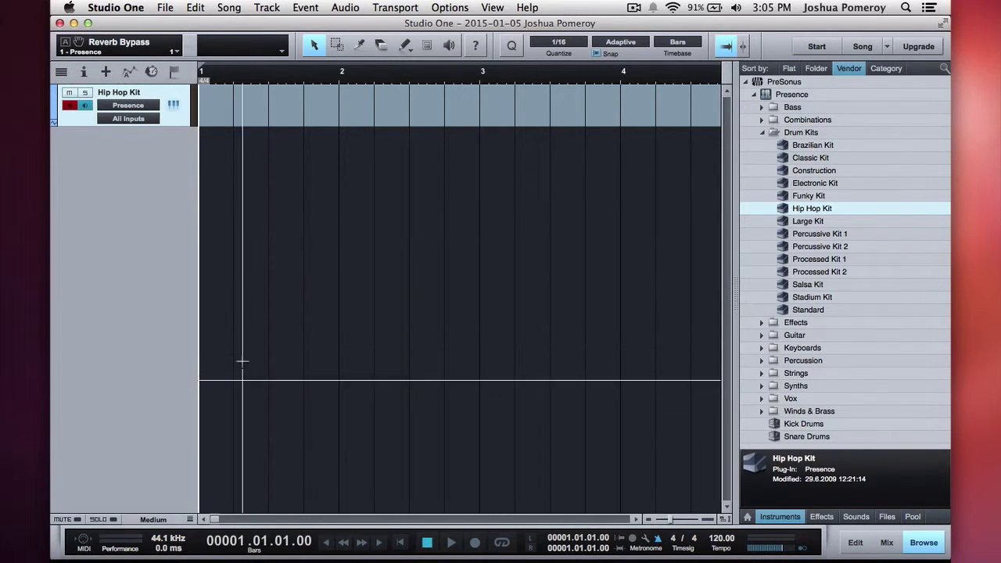
key(F3)
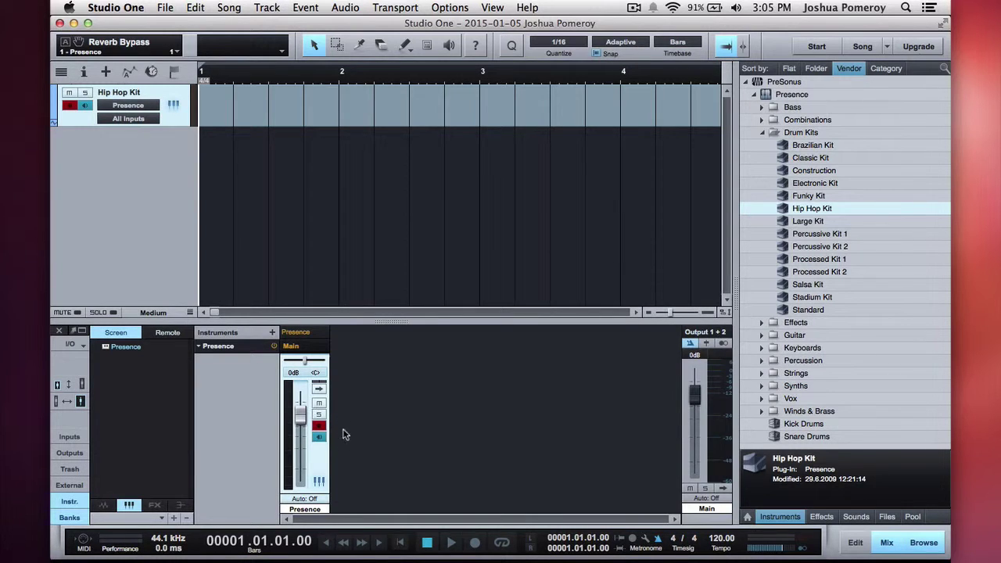
key(F3)
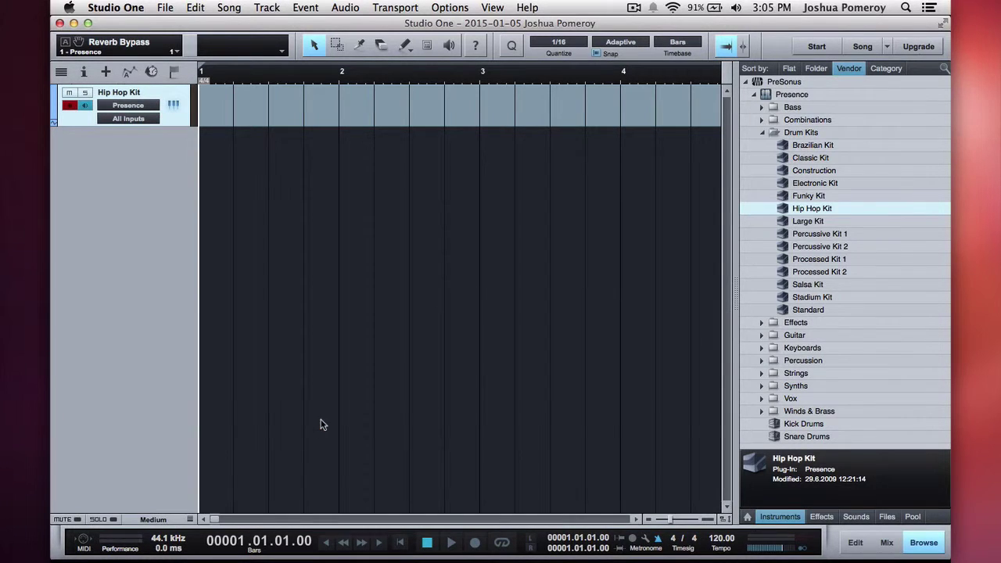
key(F5)
key(F5)
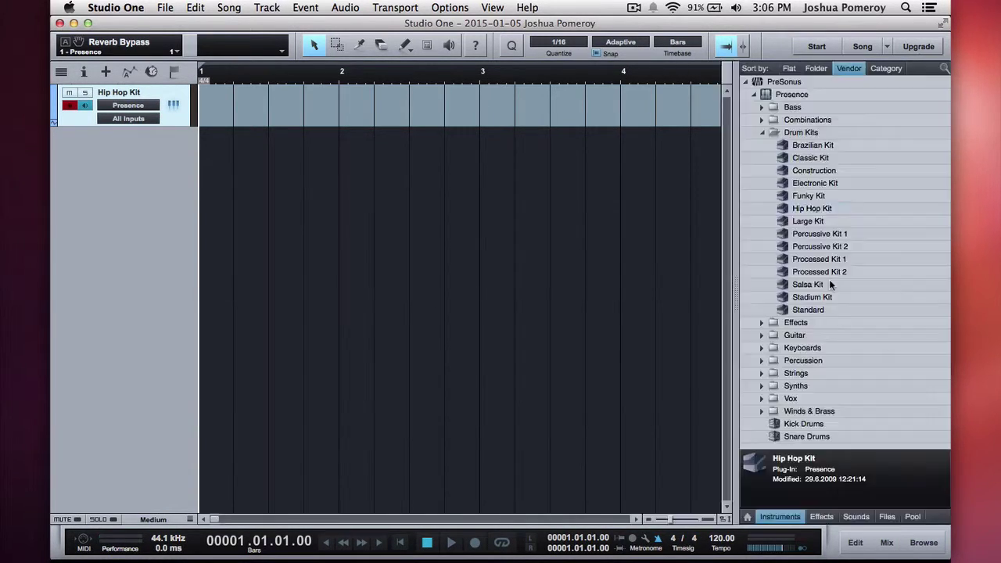
key(F5)
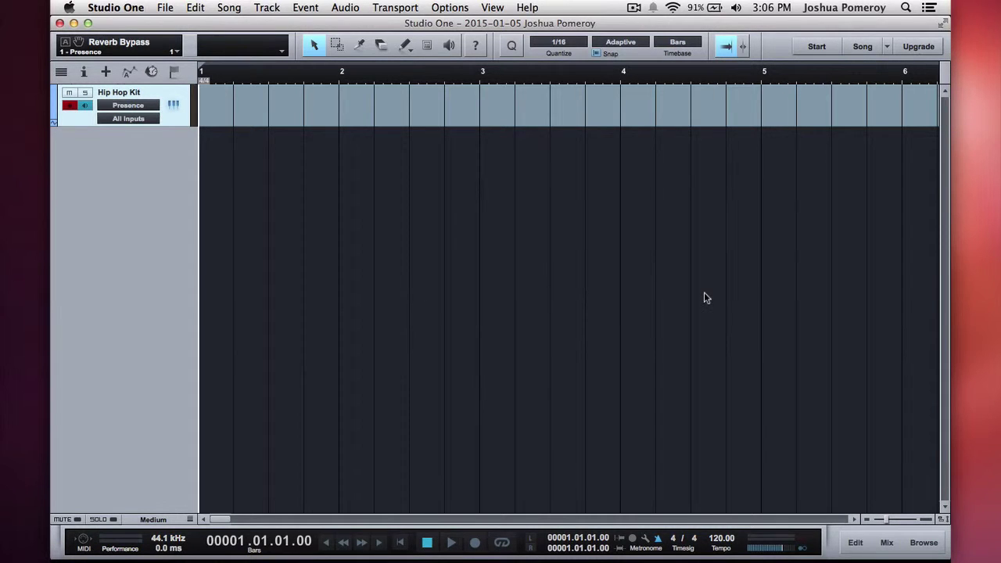
key(F3)
key(F3)
key(F3)
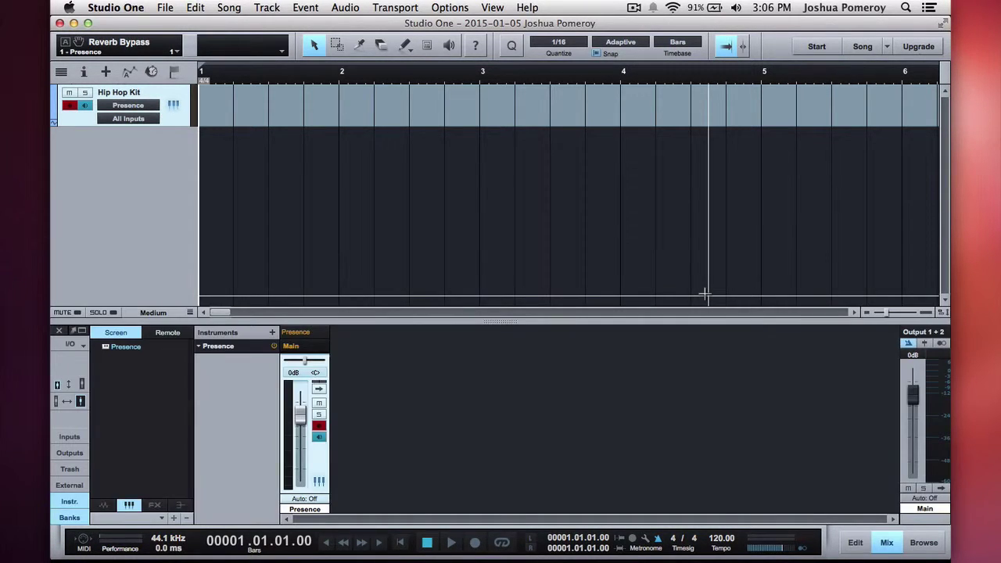
key(F3)
key(F3)
key(F3)
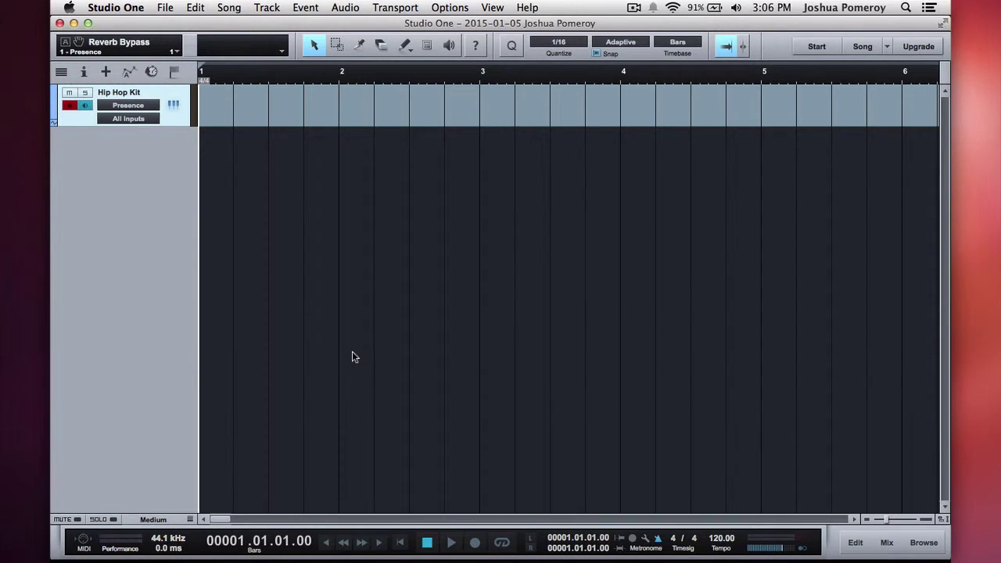
key(F3)
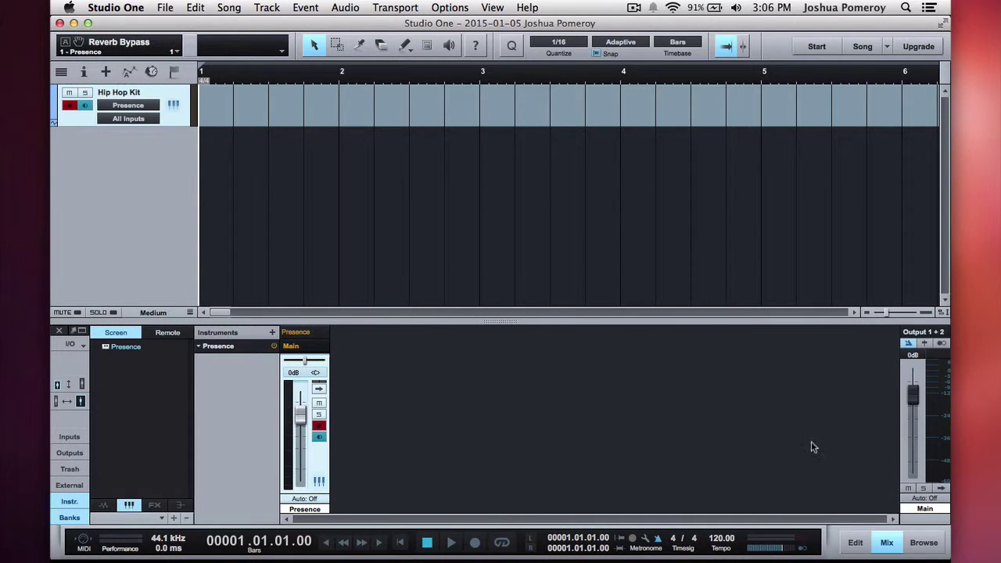
key(F3)
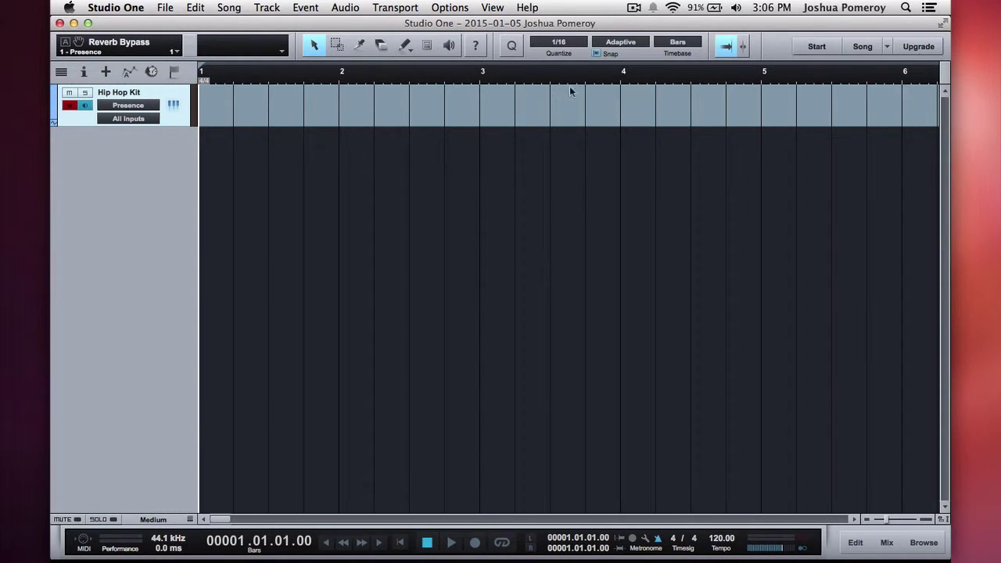
Step: Create a one-bar Hip Hop Kit part at bar 1, open it in the editor, and scroll down to C1
double_click(210, 105)
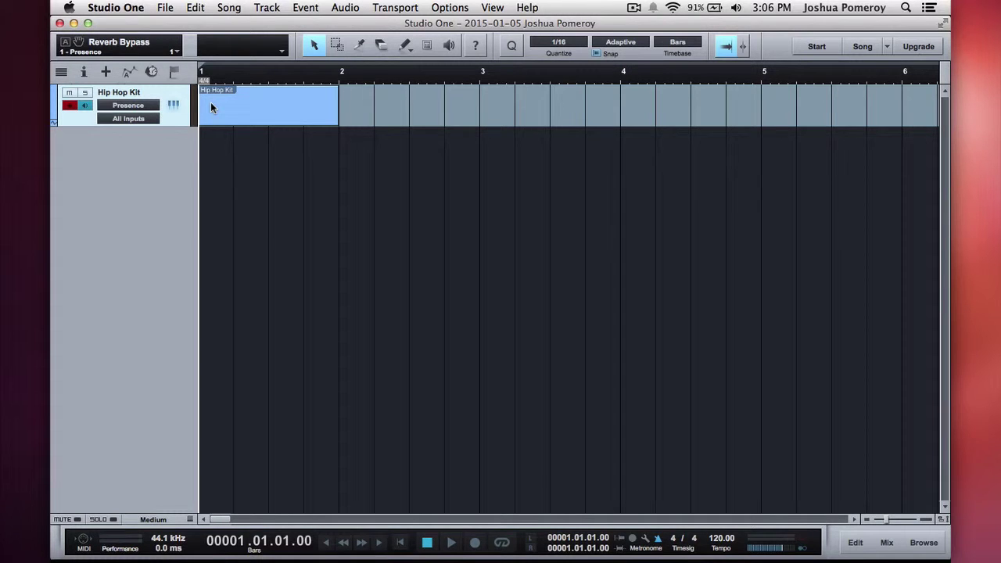
double_click(283, 116)
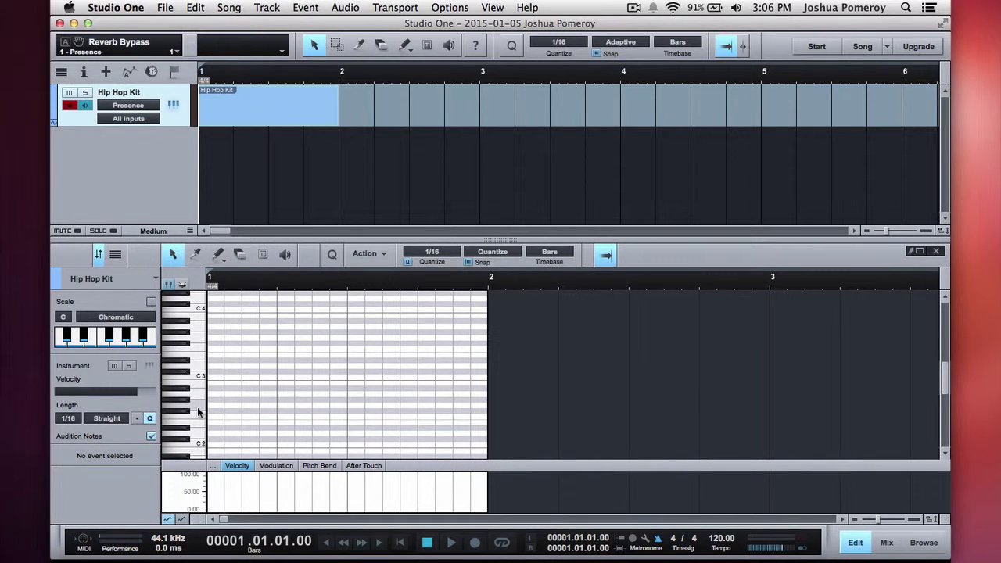
key(F2)
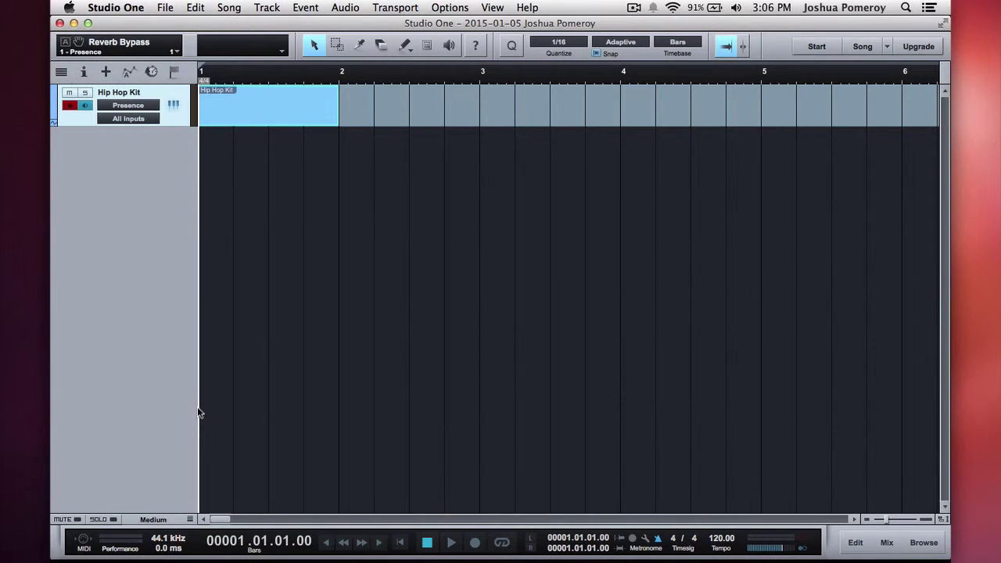
key(F2)
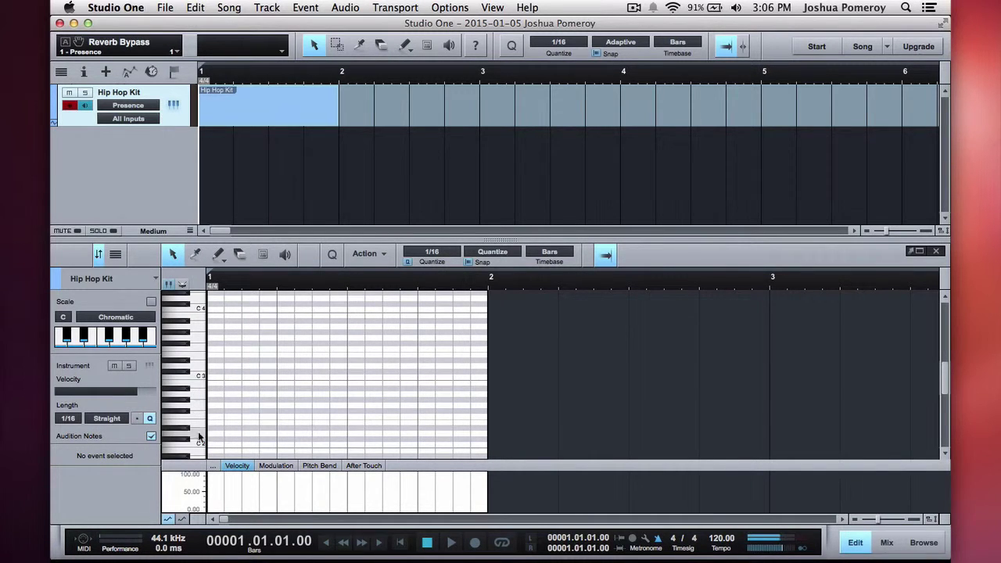
scroll(197, 408, down, 3)
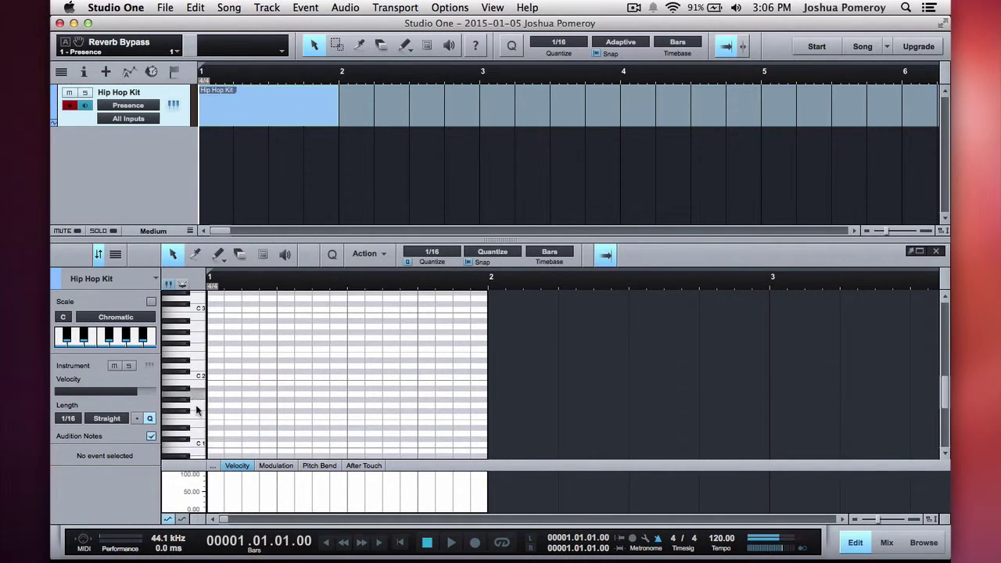
scroll(197, 408, down, 2)
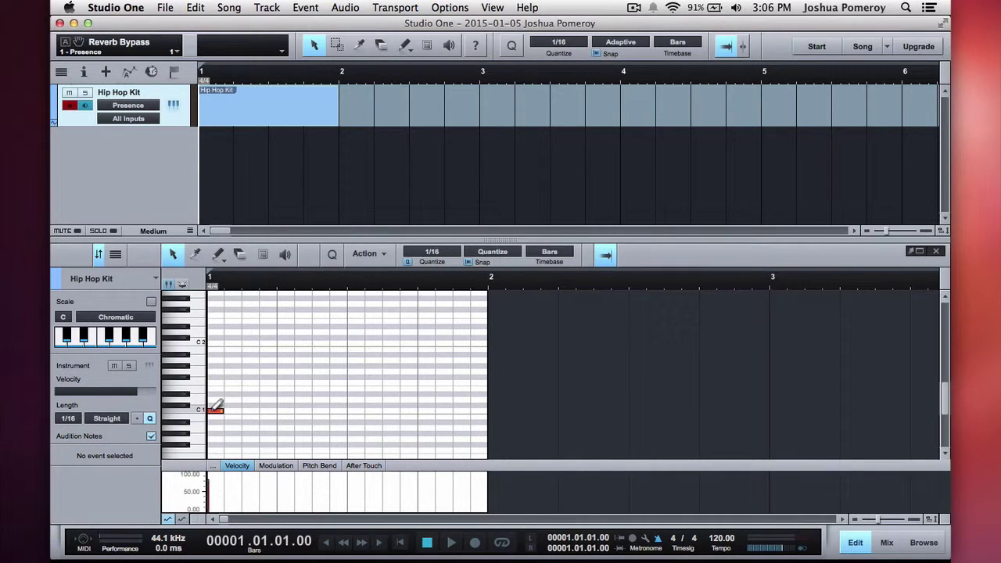
Step: Draw two C1 notes, moving the second to 1.2.3
click(213, 409)
click(280, 408)
click(281, 409)
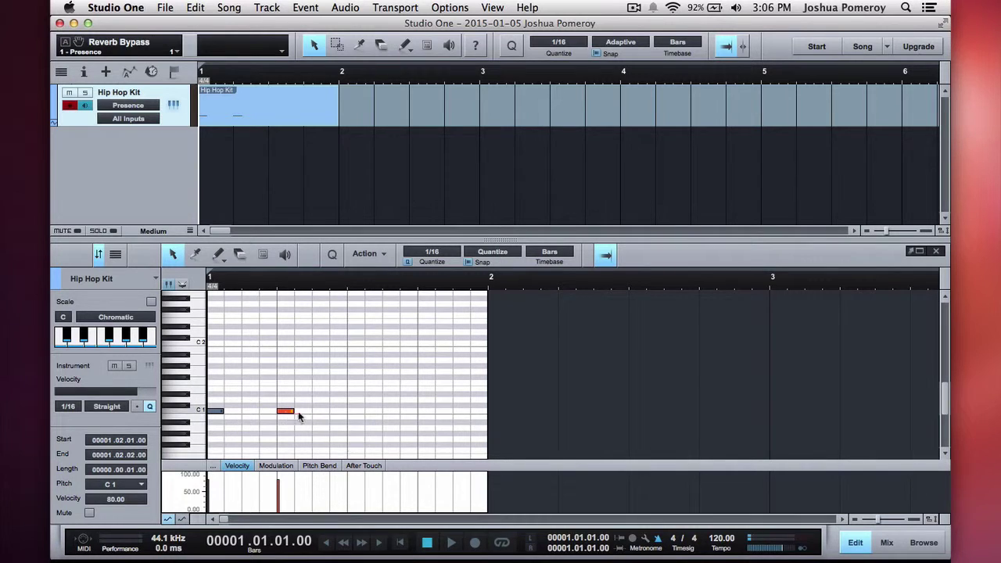
drag(304, 412, 339, 410)
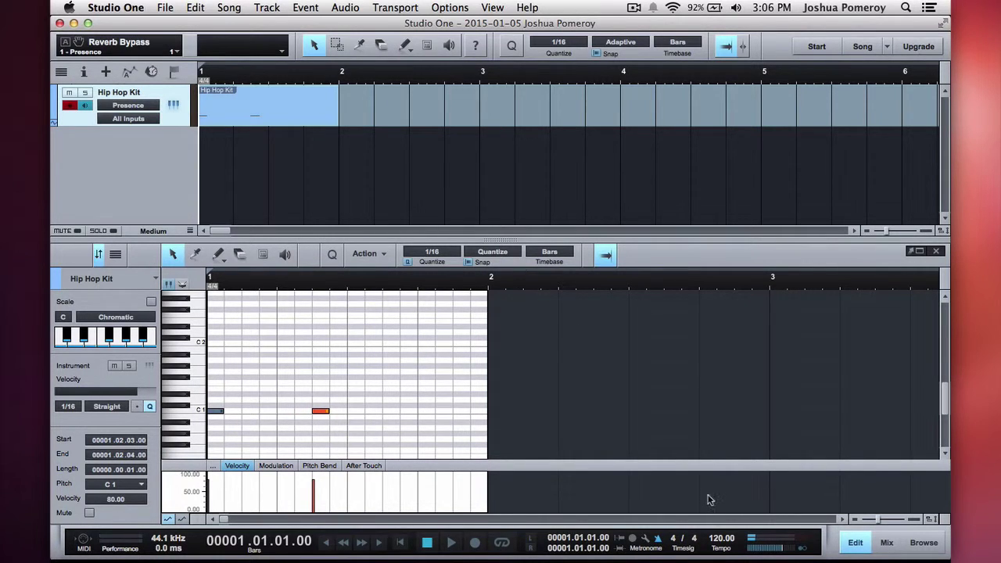
Step: Set the song tempo to 98 BPM and preview the beat
double_click(718, 541)
text(98)
key(Return)
key(space)
key(space)
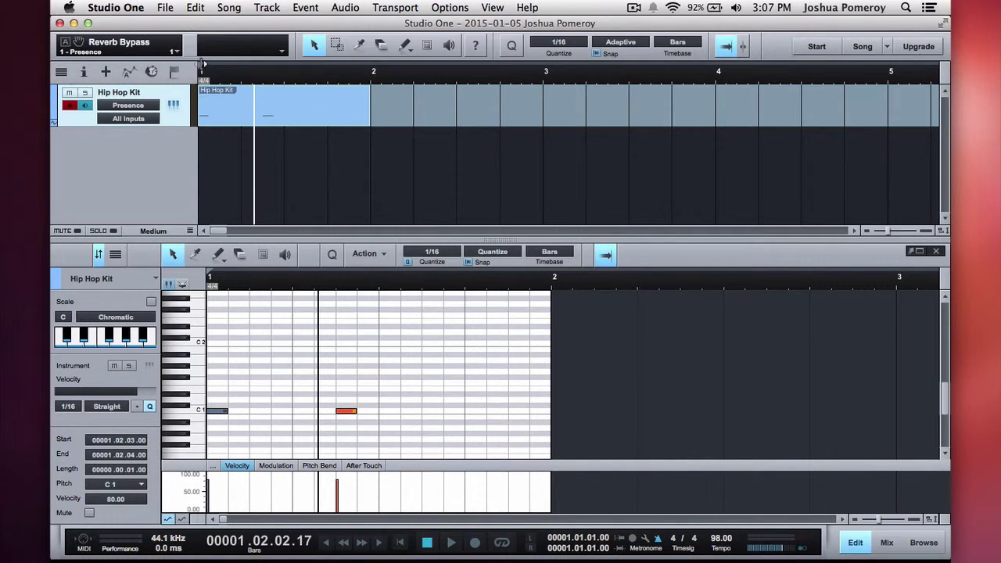
Step: Loop bar 1 and start looped playback
drag(203, 63, 372, 59)
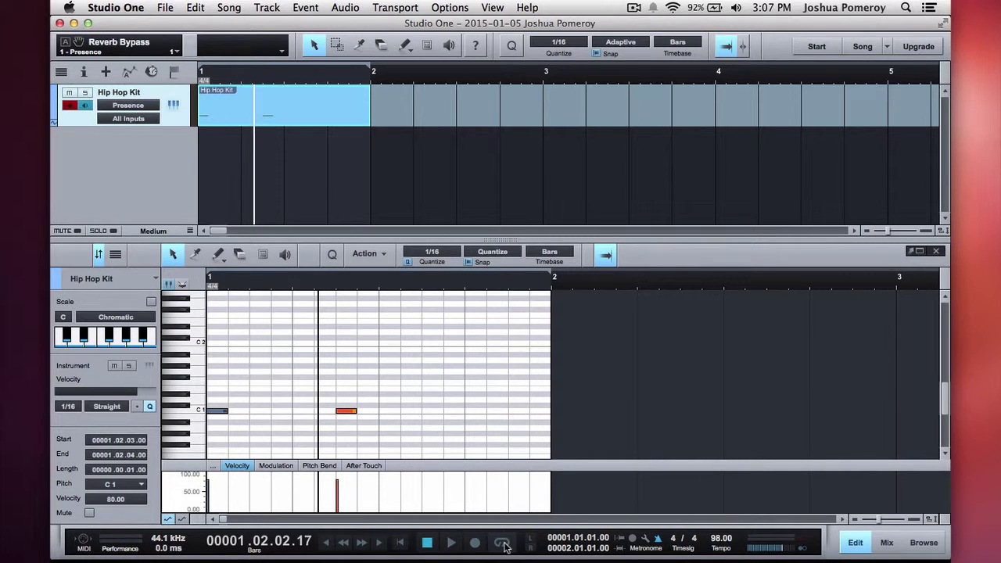
click(511, 543)
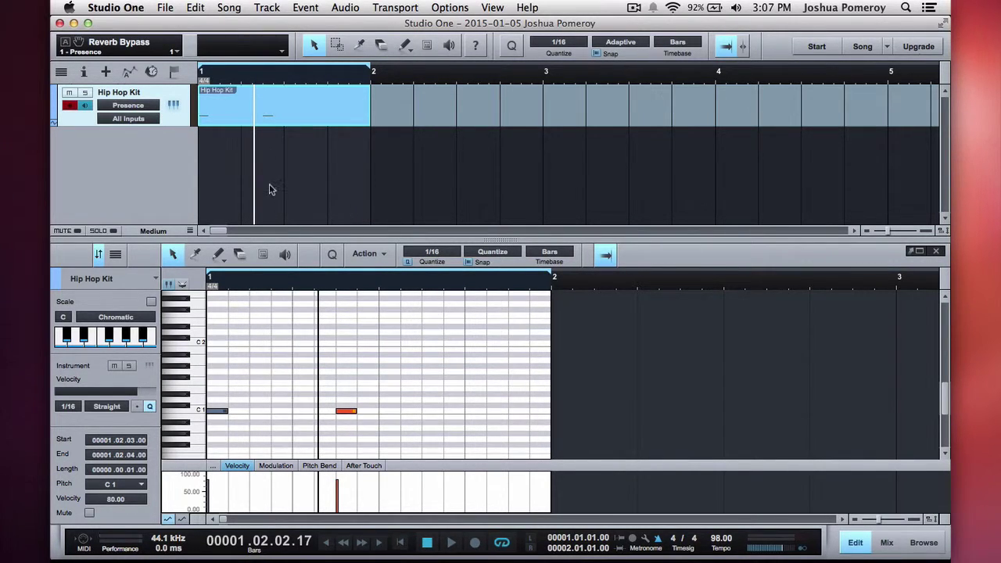
key(space)
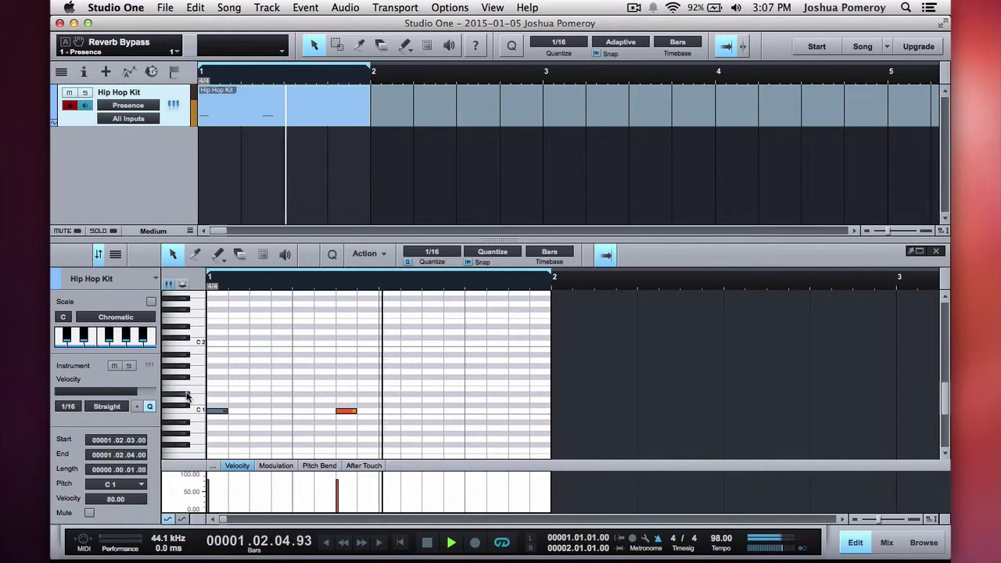
Step: Add two D#1 notes and more C1 hits, softening two C1s to velocities 58.33 and 60
click(302, 394)
click(475, 393)
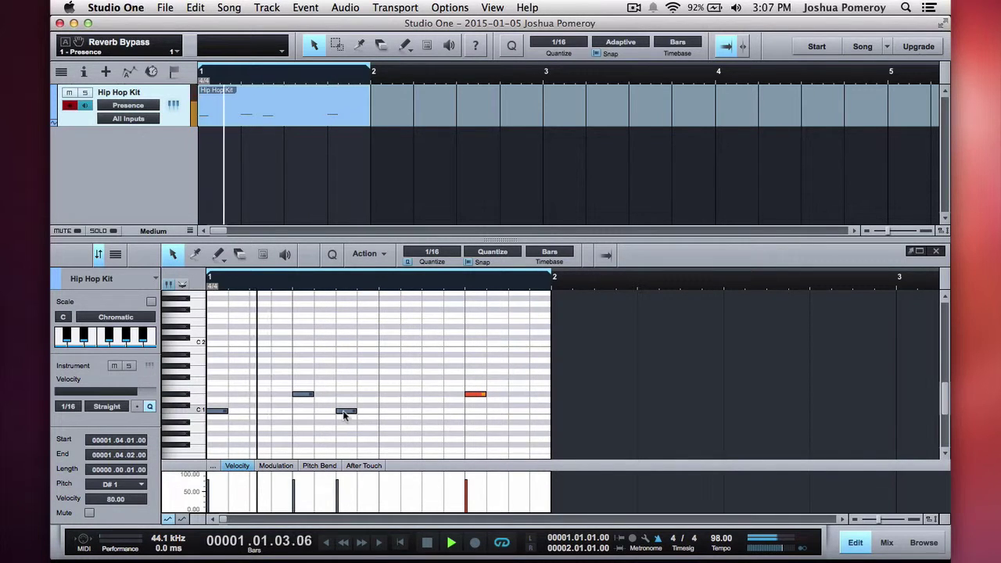
drag(346, 411, 432, 410)
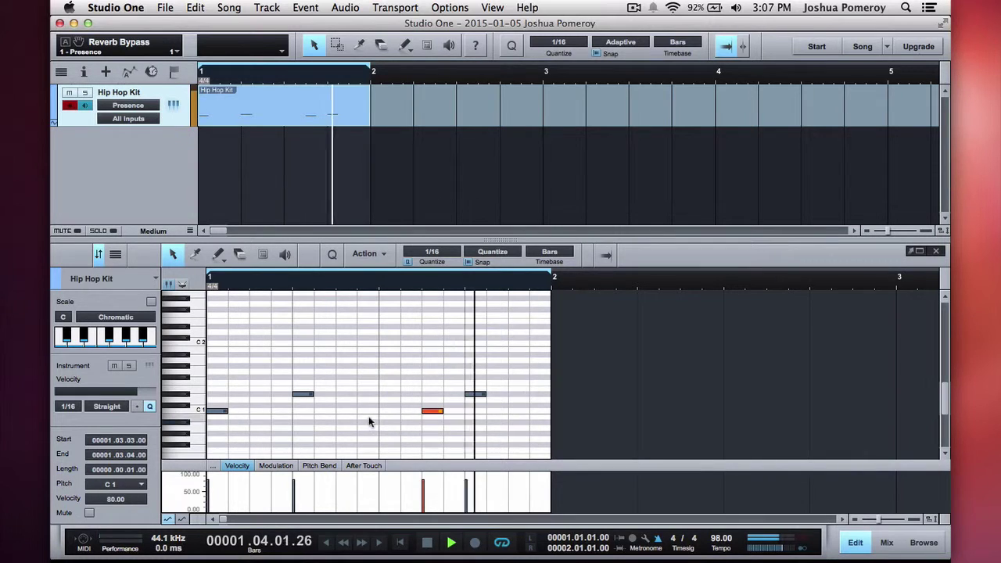
click(348, 411)
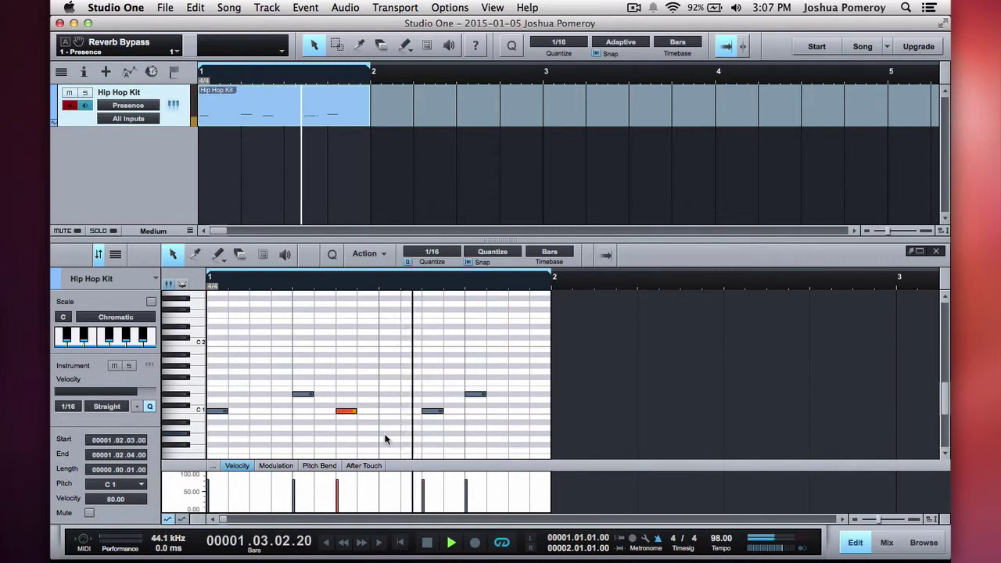
drag(341, 489, 342, 497)
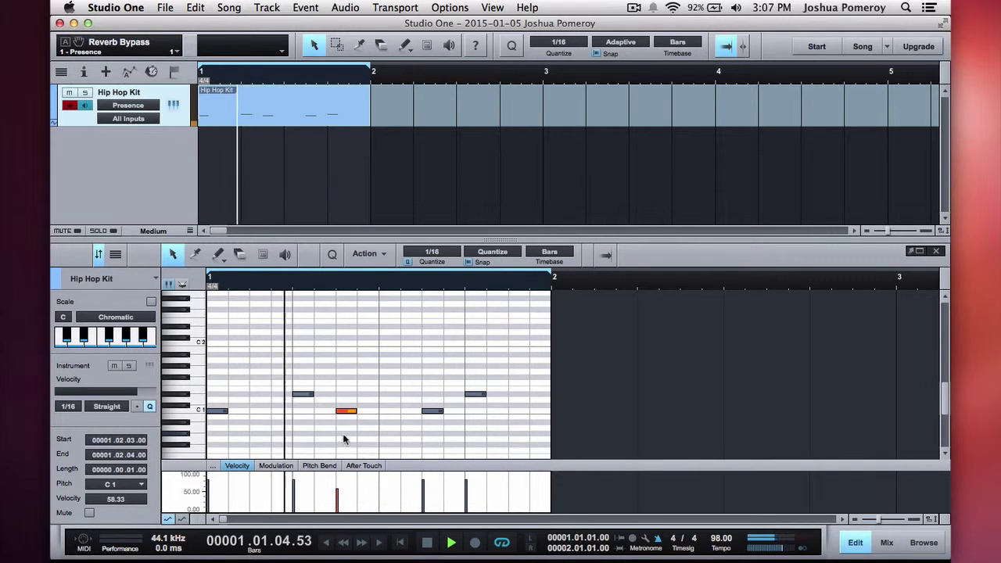
click(281, 412)
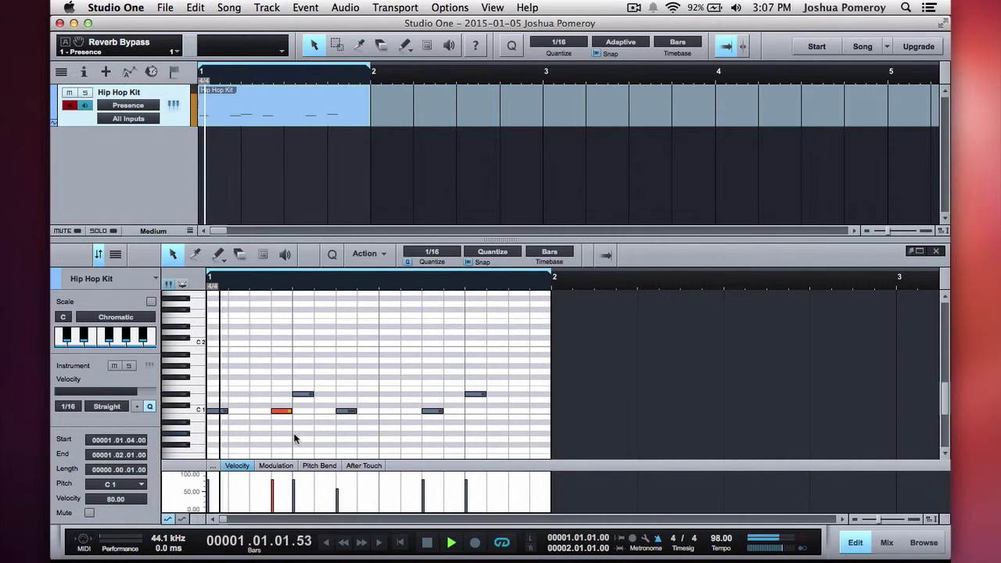
mouse_move(274, 487)
mouse_down()
mouse_move(276, 502)
mouse_move(288, 493)
mouse_up()
key(f)
key(space)
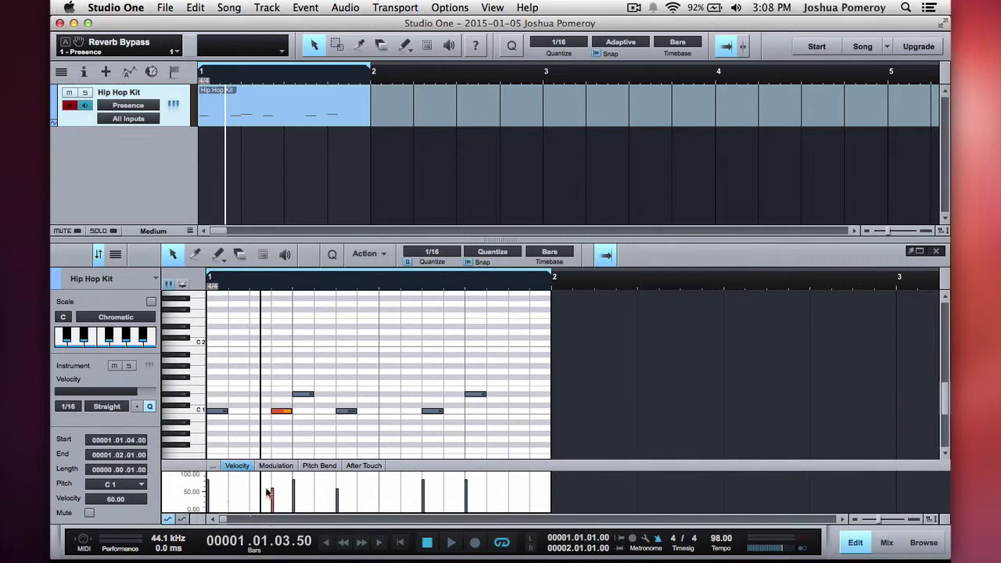
click(278, 466)
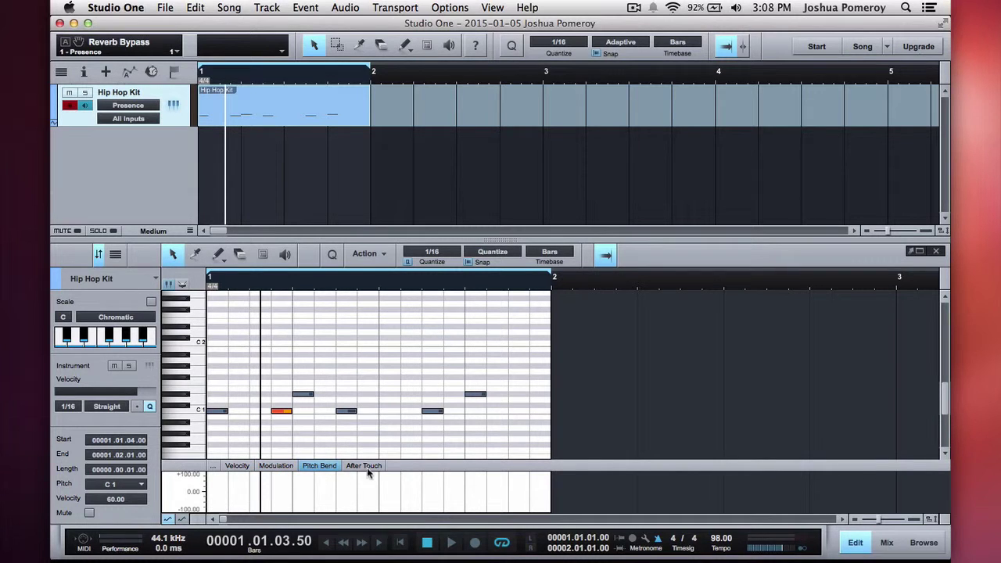
click(237, 466)
click(213, 467)
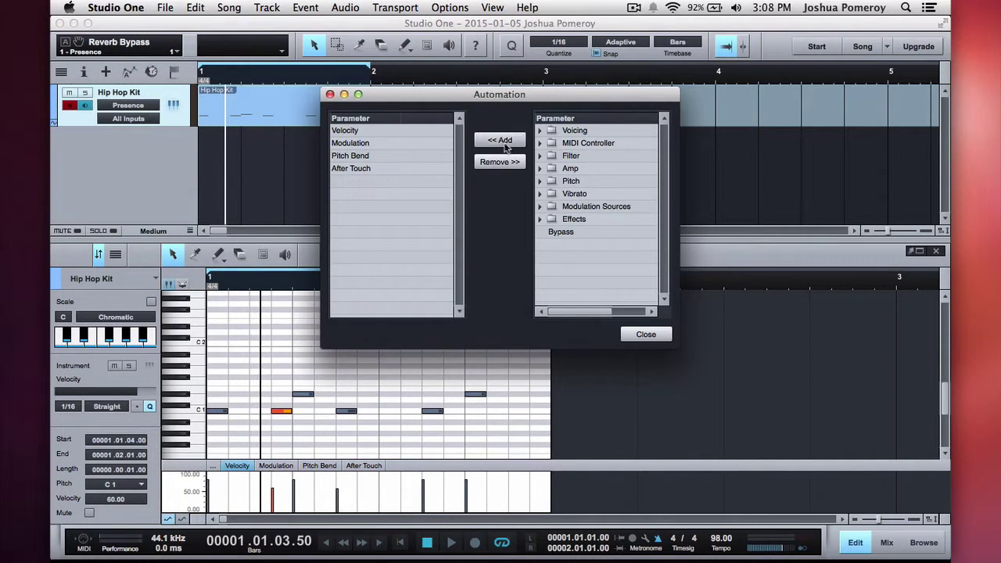
click(640, 337)
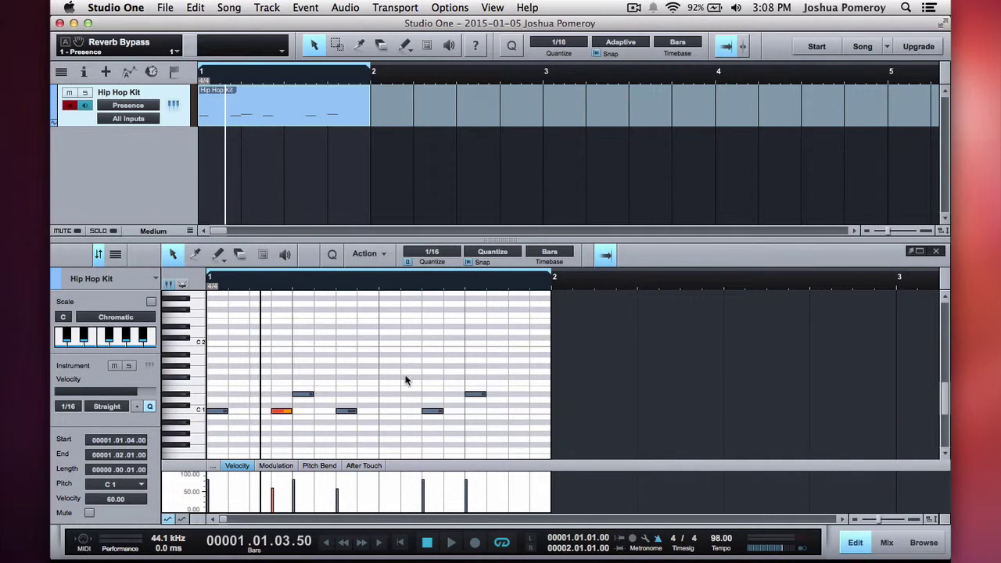
key(comma)
key(space)
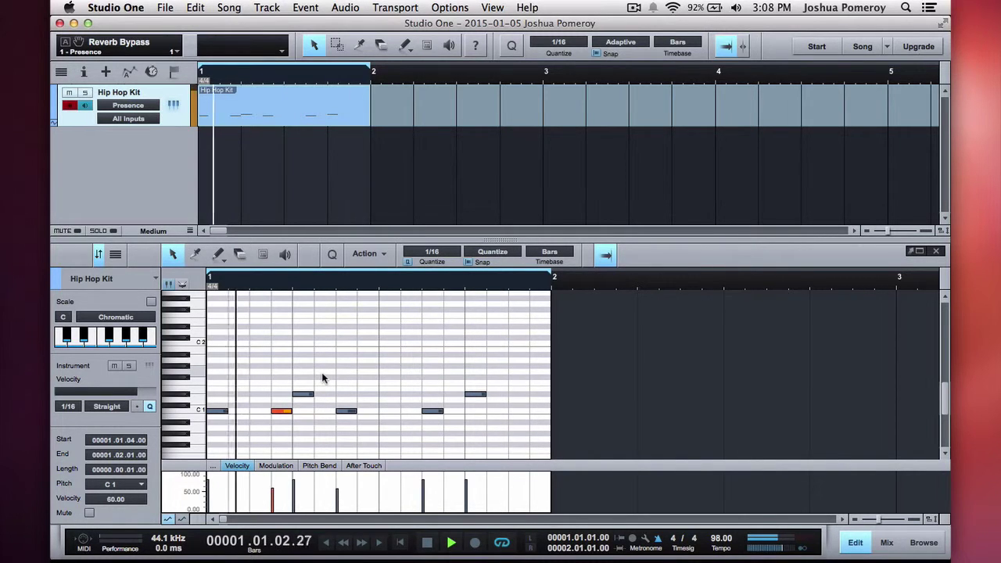
key(space)
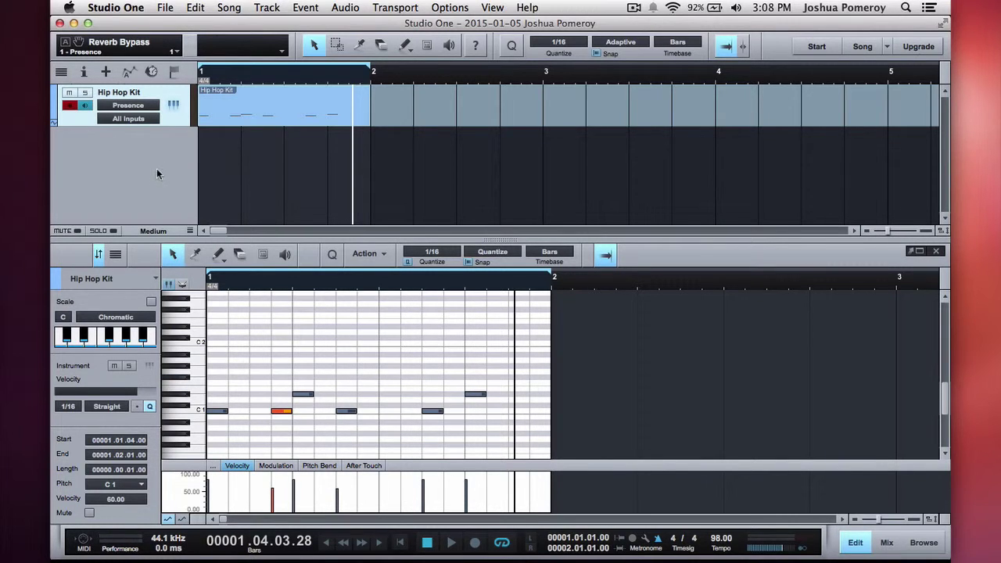
Step: Close the note editor and play the song from the start
key(F2)
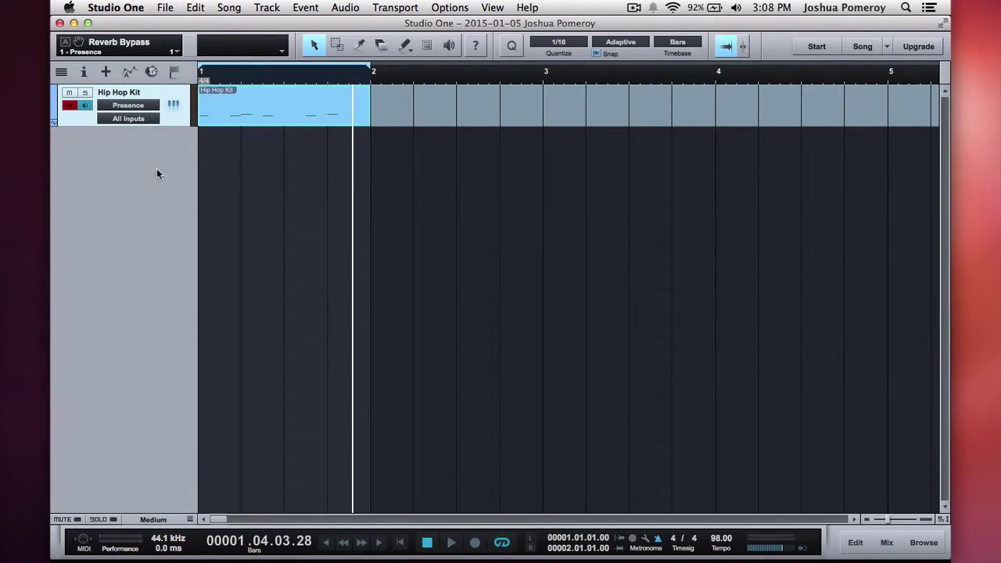
key(comma)
key(space)
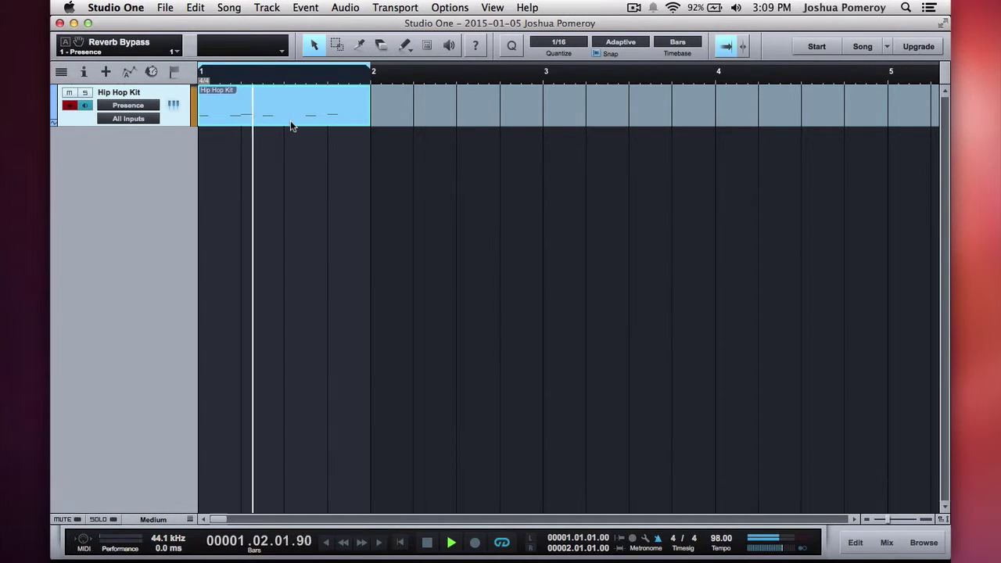
key(space)
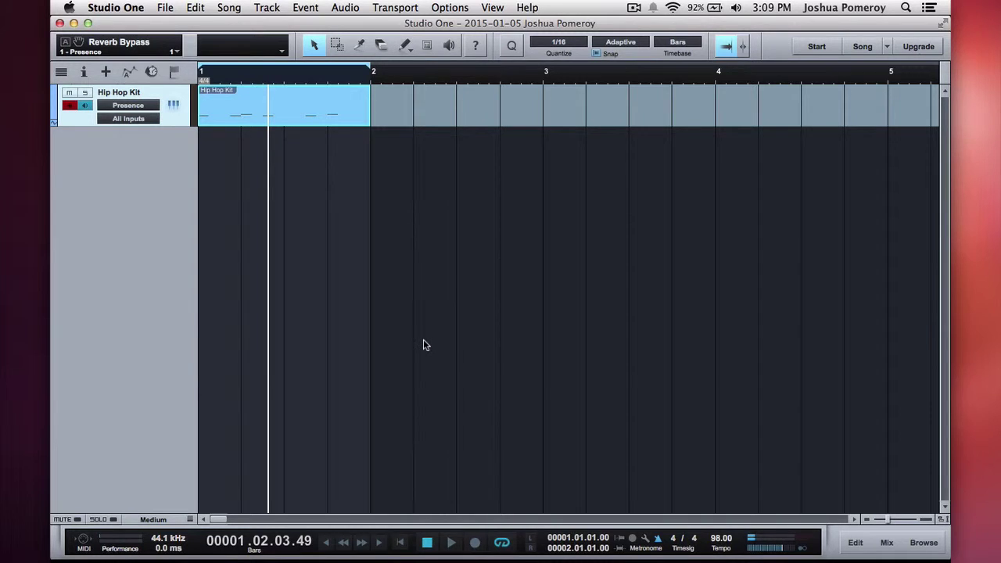
Step: Add Percussive Kit 1 from the Browser as a new track, then close Presence and hide the Browser
key(F5)
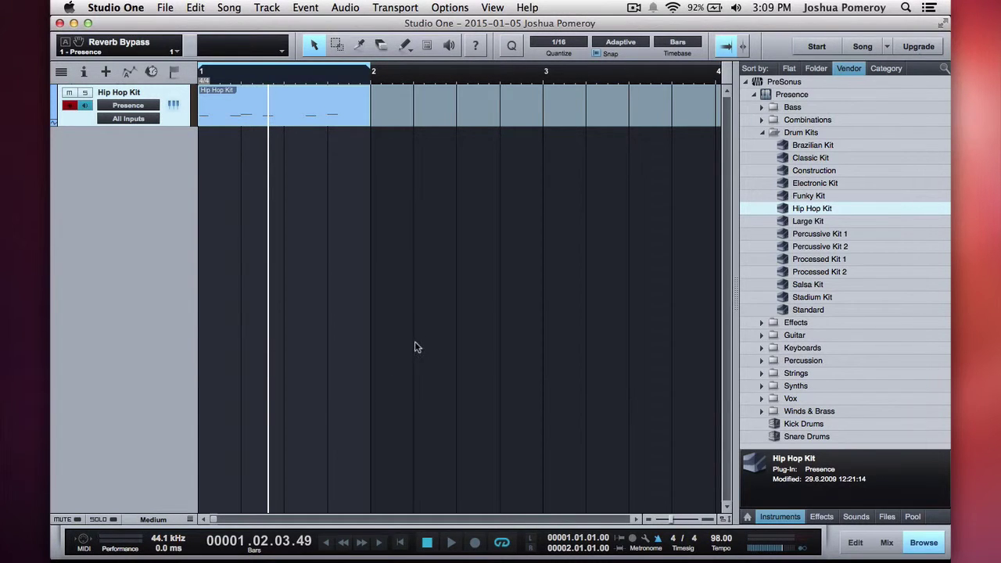
click(839, 236)
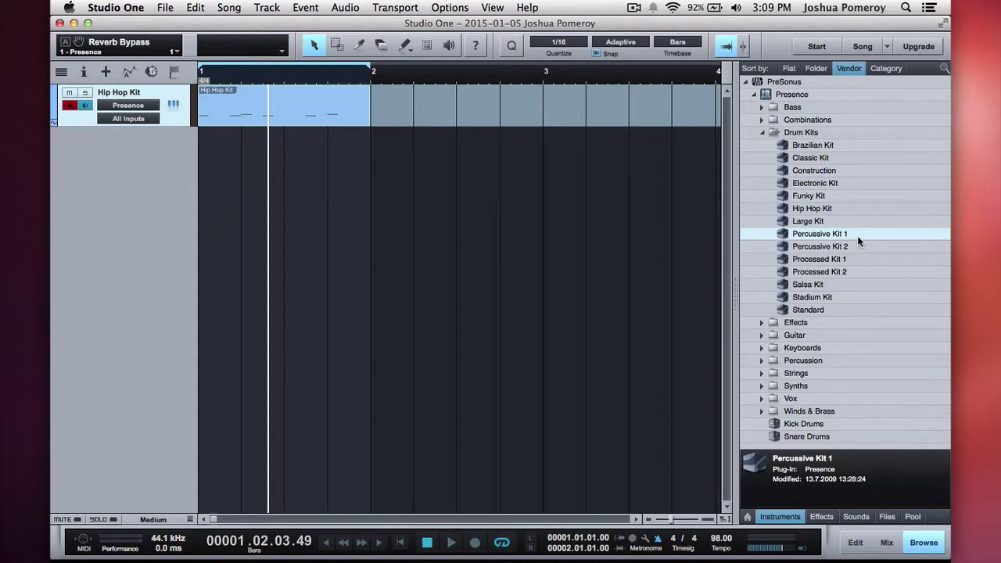
drag(857, 235, 110, 183)
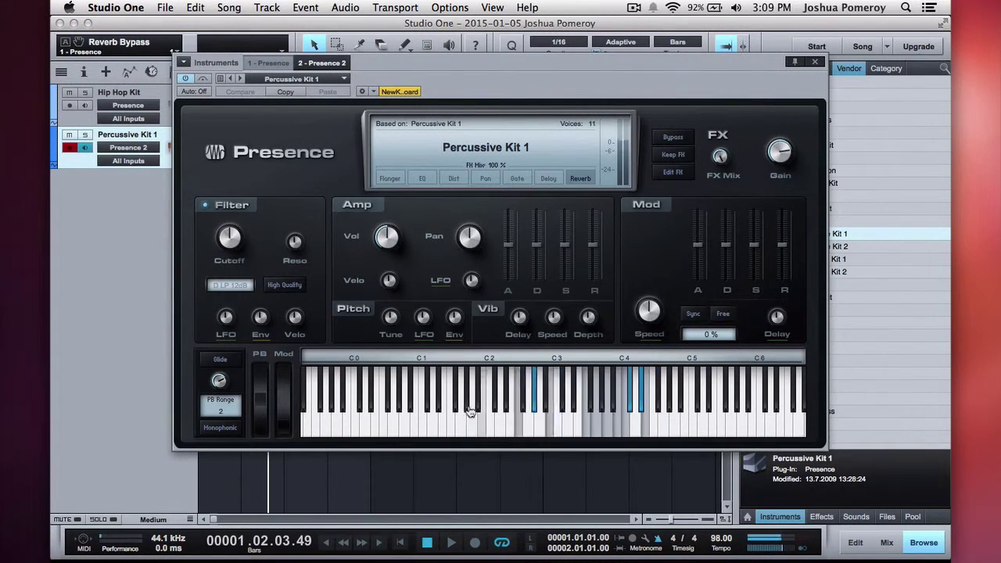
click(816, 62)
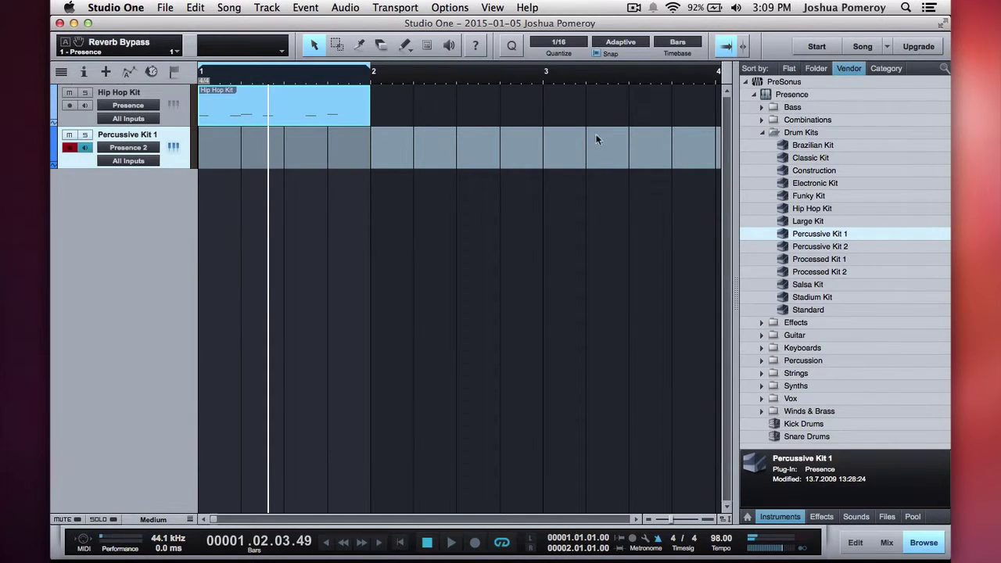
key(F5)
Step: Create a one-bar part at bar 1 on Percussive Kit 1 and open it for editing
double_click(207, 148)
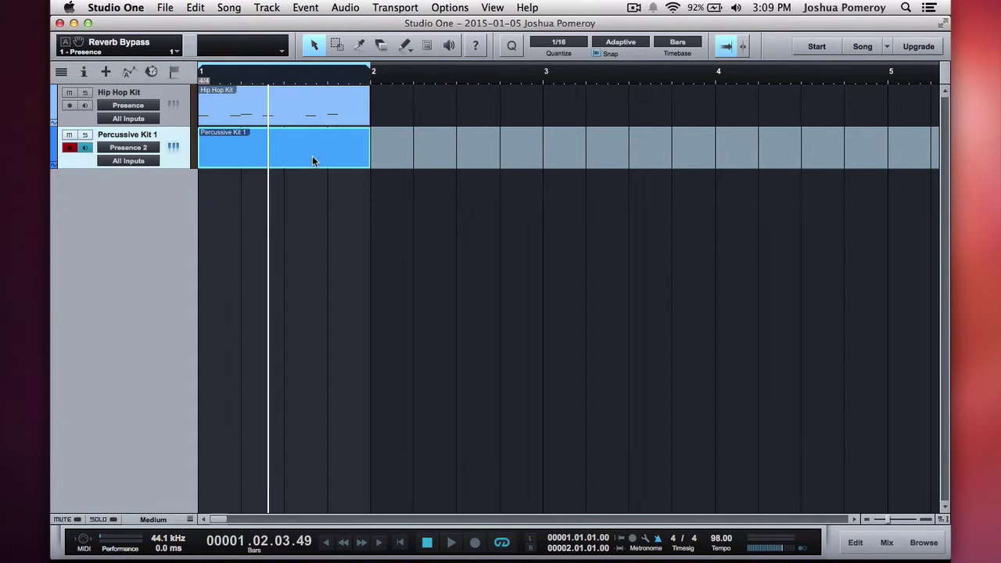
double_click(313, 157)
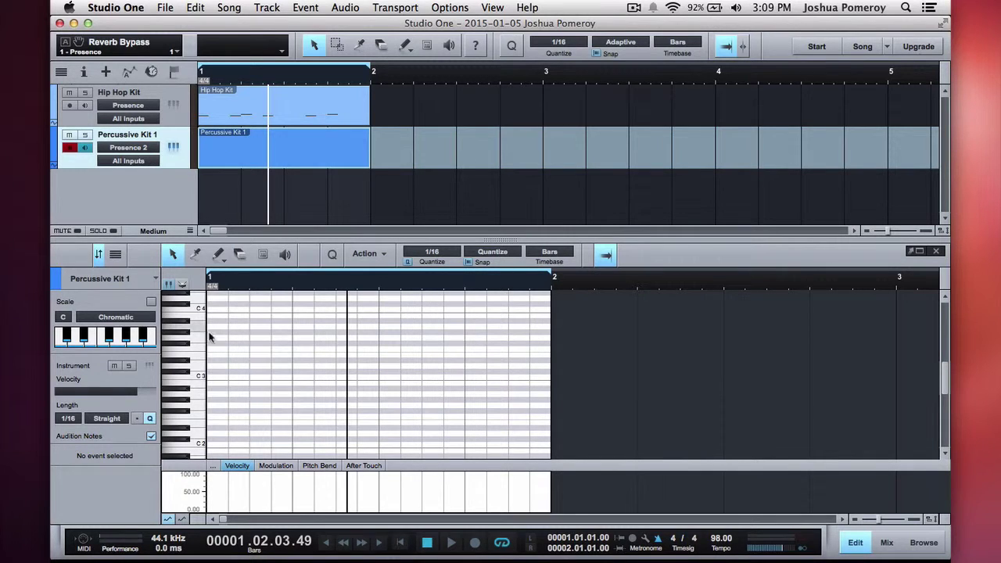
click(197, 443)
scroll(193, 403, down, 3)
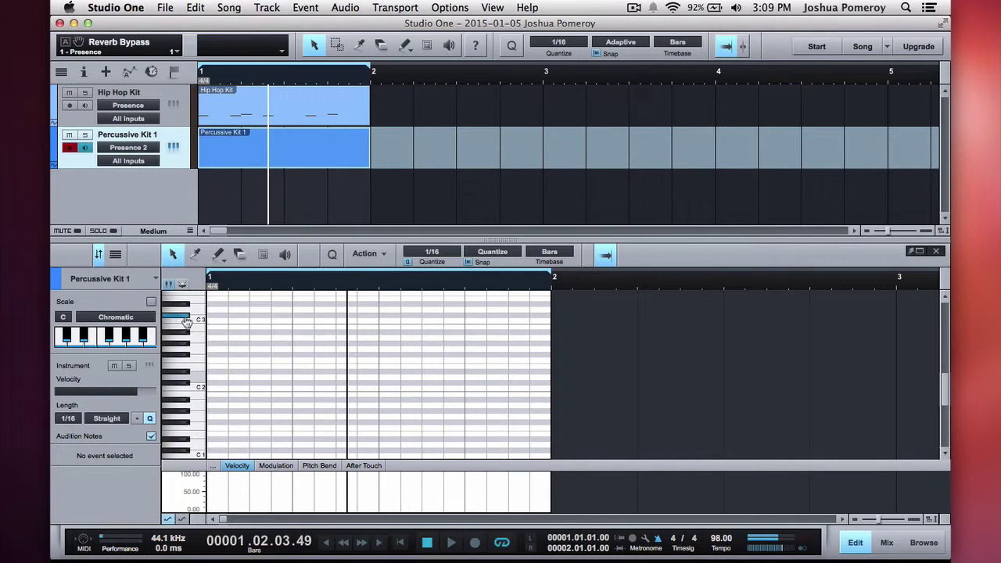
scroll(188, 348, up, 2)
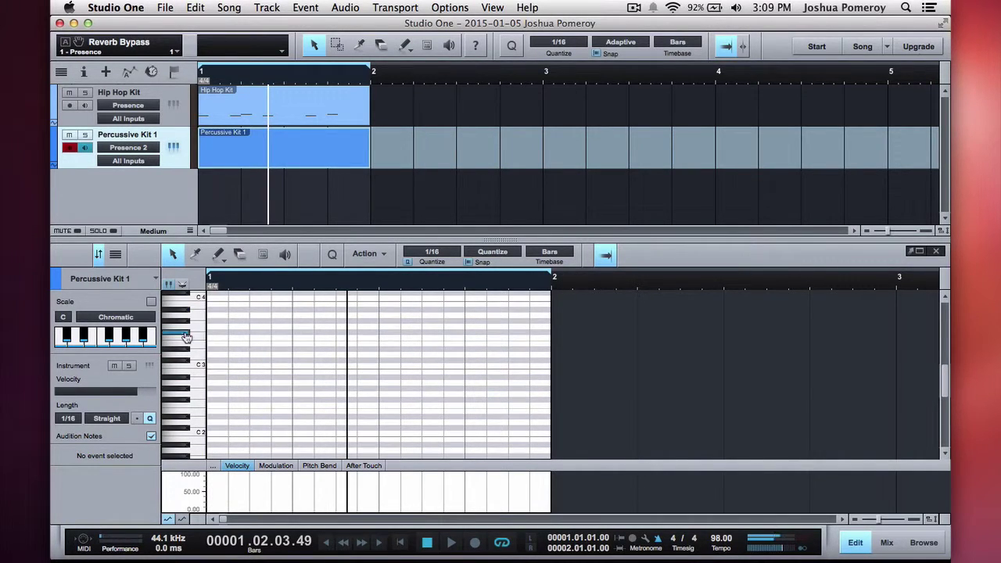
Step: Draw F#3 hits on beats 1–4 plus a G#3 accent, and play to check
super+click(211, 333)
super+click(254, 333)
super+click(297, 332)
super+click(341, 332)
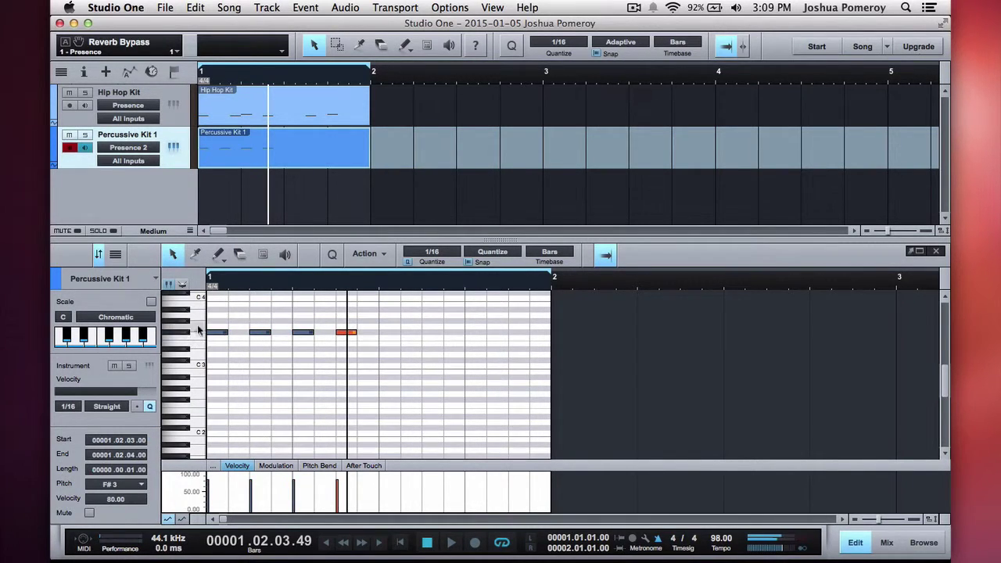
super+click(325, 322)
key(space)
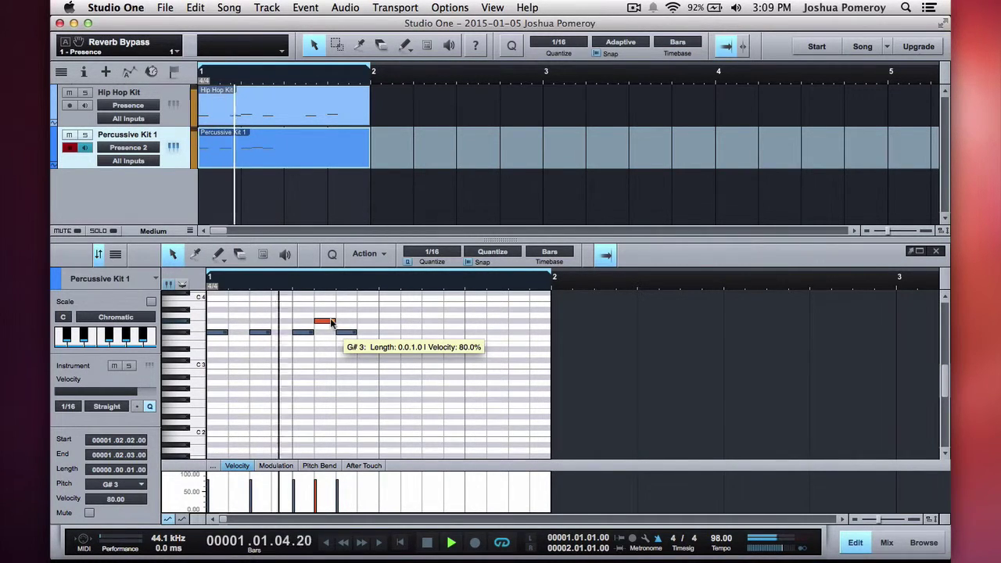
key(space)
Step: Fill the rest of the bar with F#3 hits plus G#3 and higher accents, then play
super+click(389, 332)
super+click(433, 331)
super+click(454, 320)
super+click(474, 332)
super+click(497, 310)
super+click(519, 332)
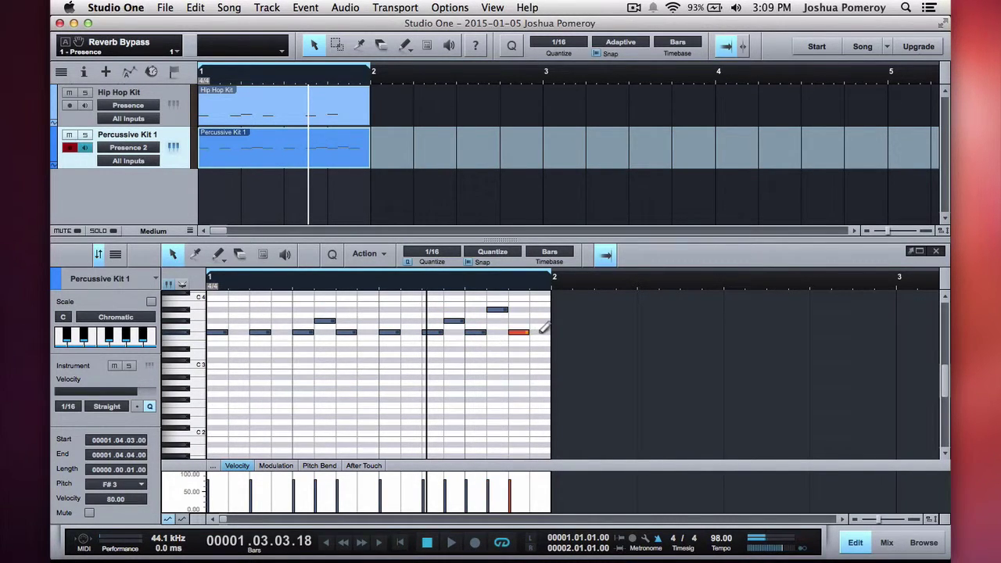
super+click(540, 331)
key(space)
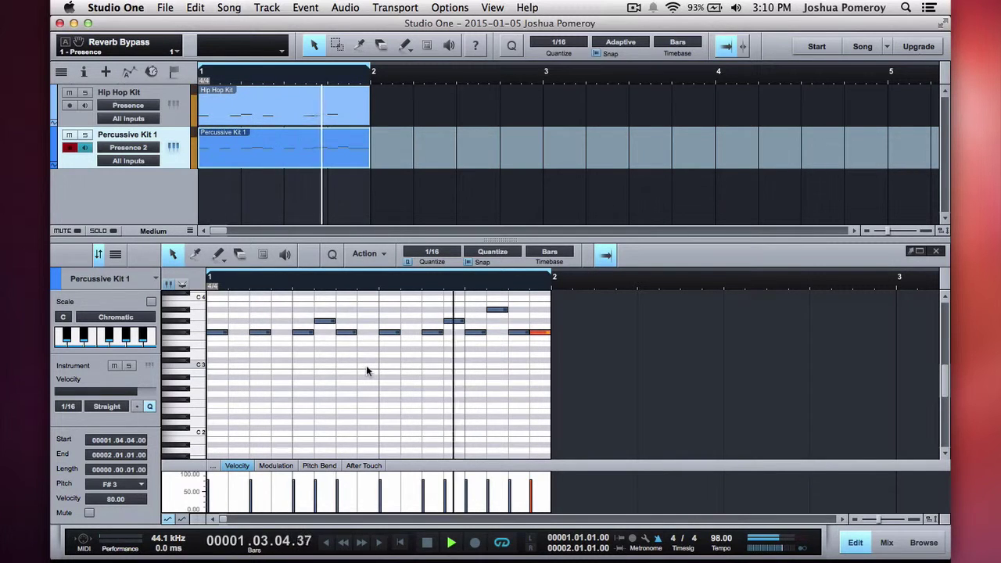
Step: Select all Percussive Kit 1 notes and apply Humanize, zooming in and out and playing to check
key(space)
key(super+a)
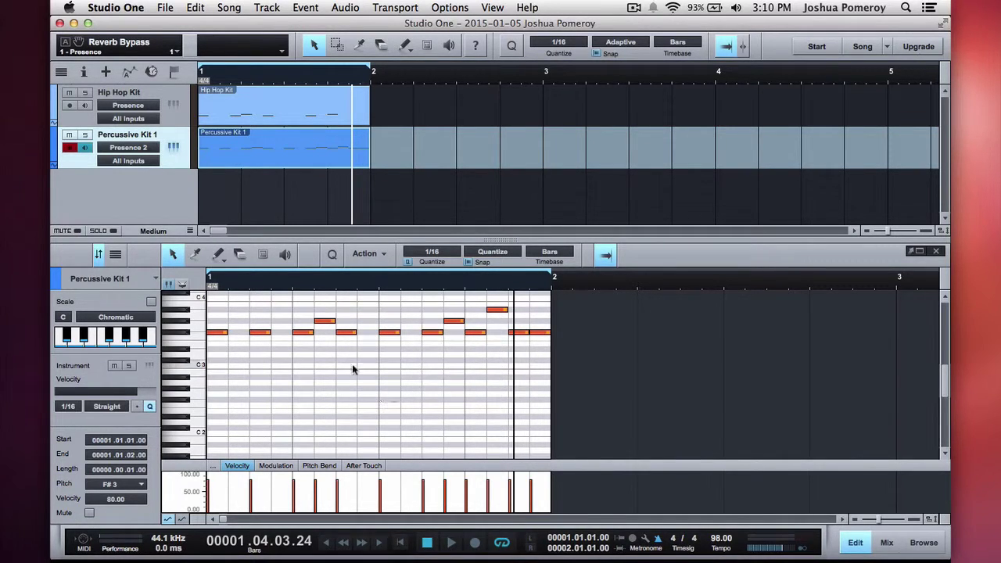
click(385, 255)
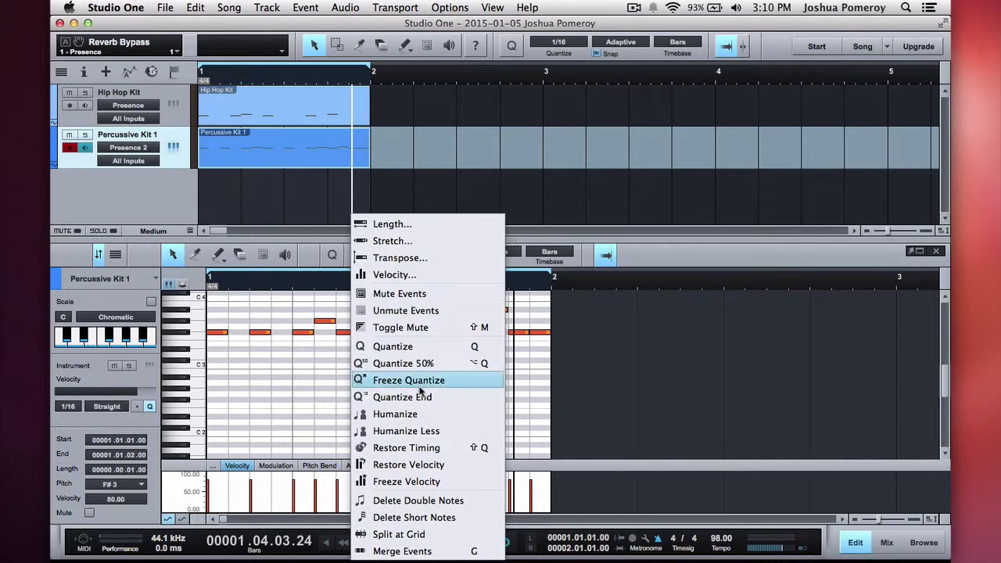
click(436, 415)
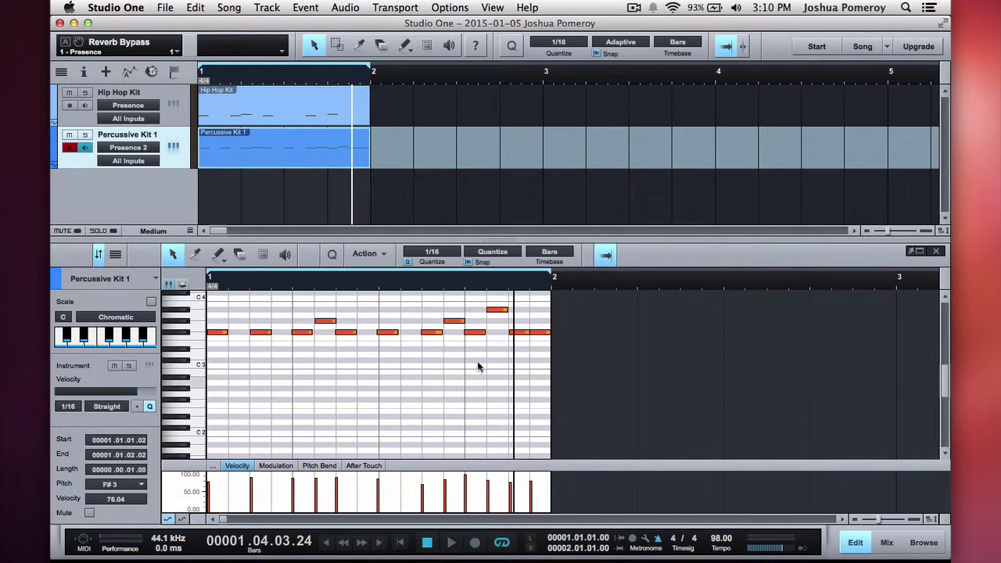
scroll(431, 352, up, 2)
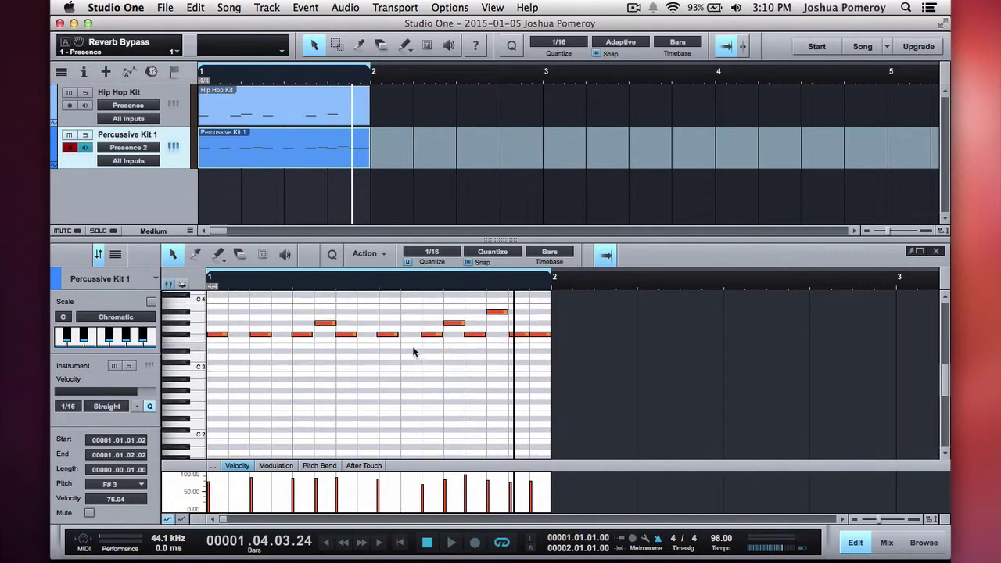
key(e)
key(e)
key(e)
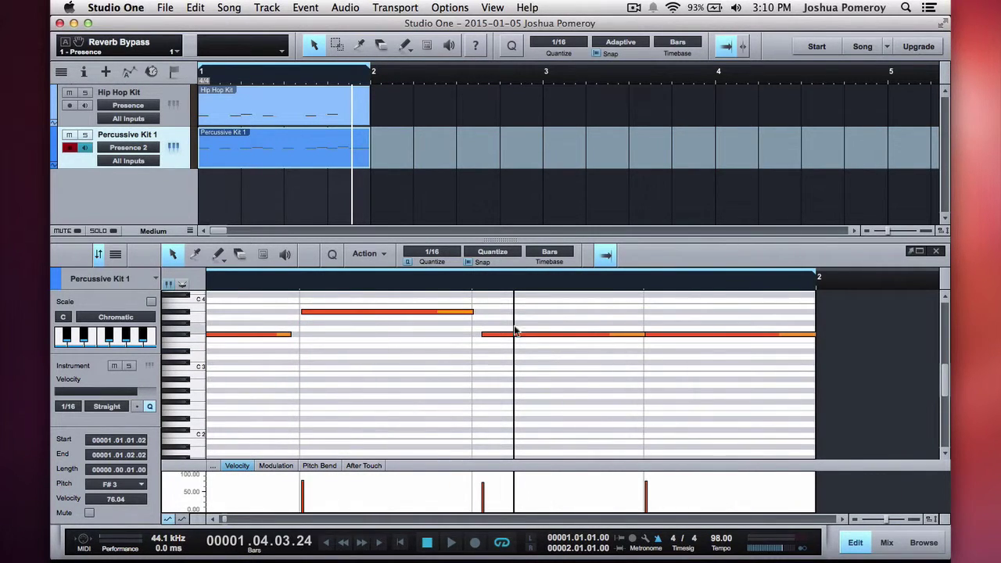
scroll(539, 353, down, 2)
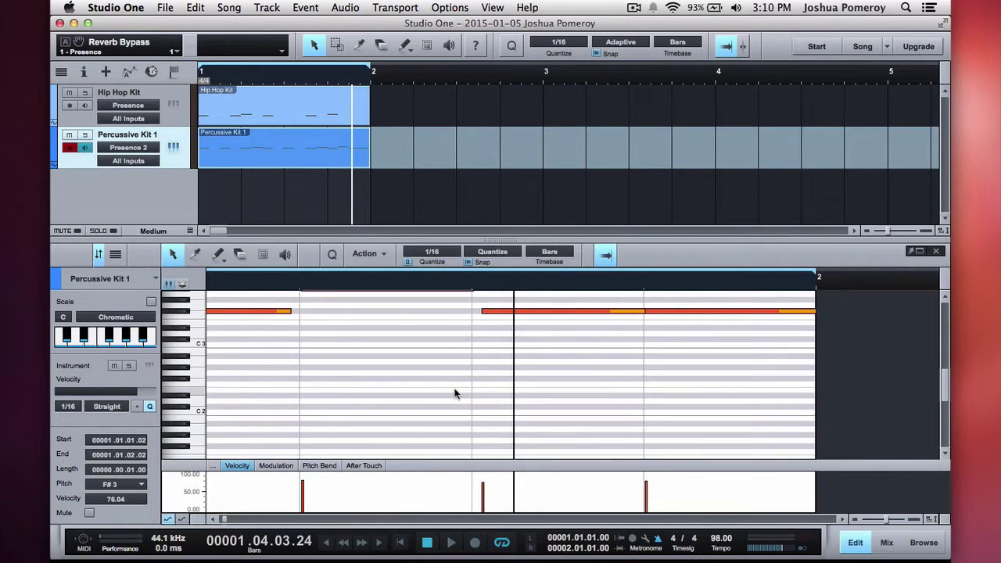
key(w)
key(w)
key(w)
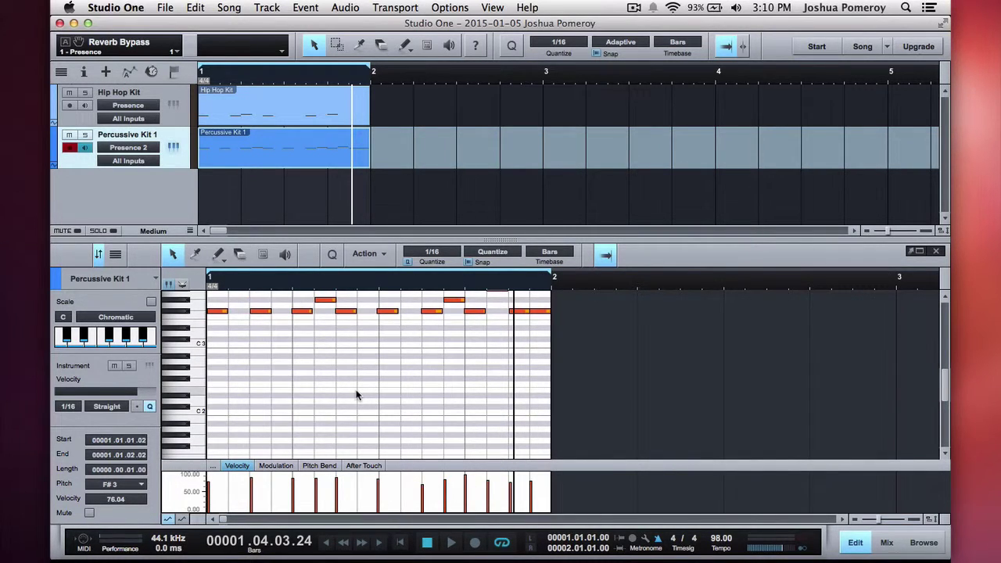
key(space)
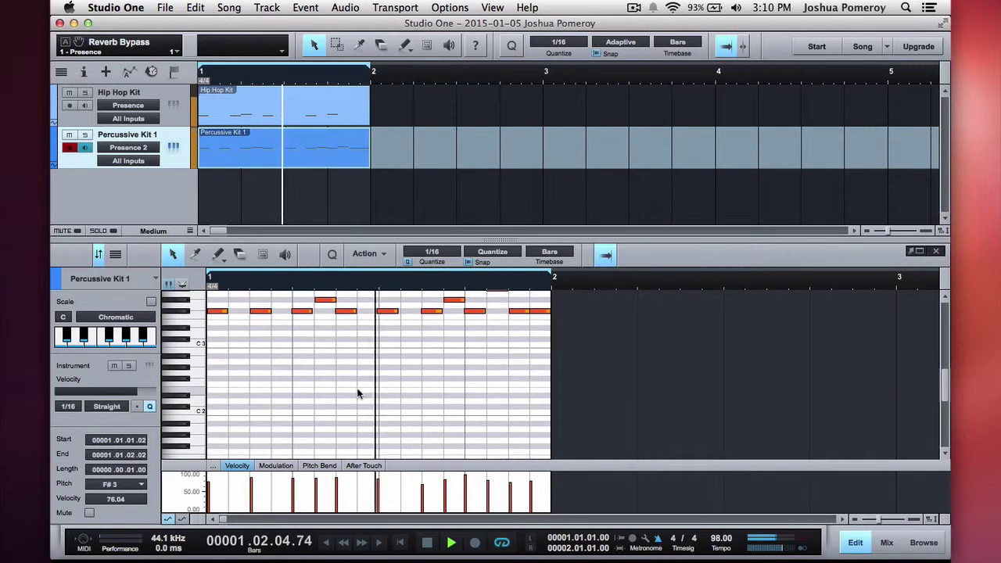
scroll(357, 394, up, 3)
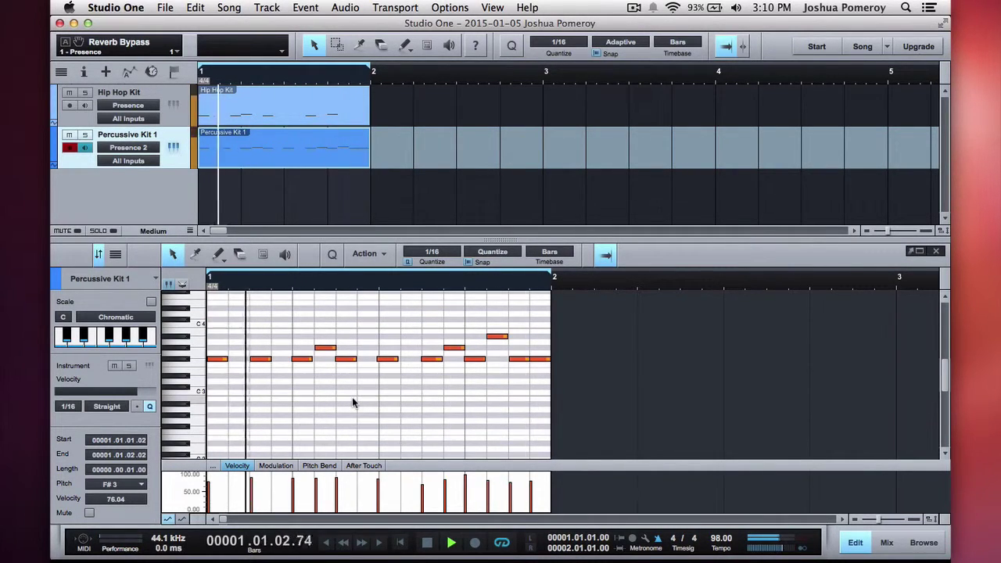
Step: Humanize the notes again, undo it, then reopen and dismiss the Action menu
click(383, 255)
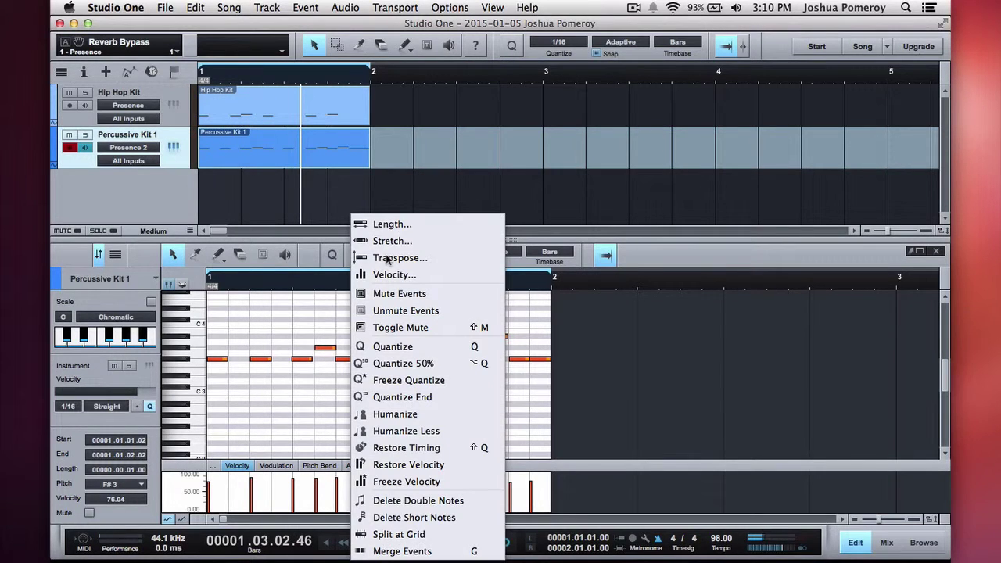
click(450, 412)
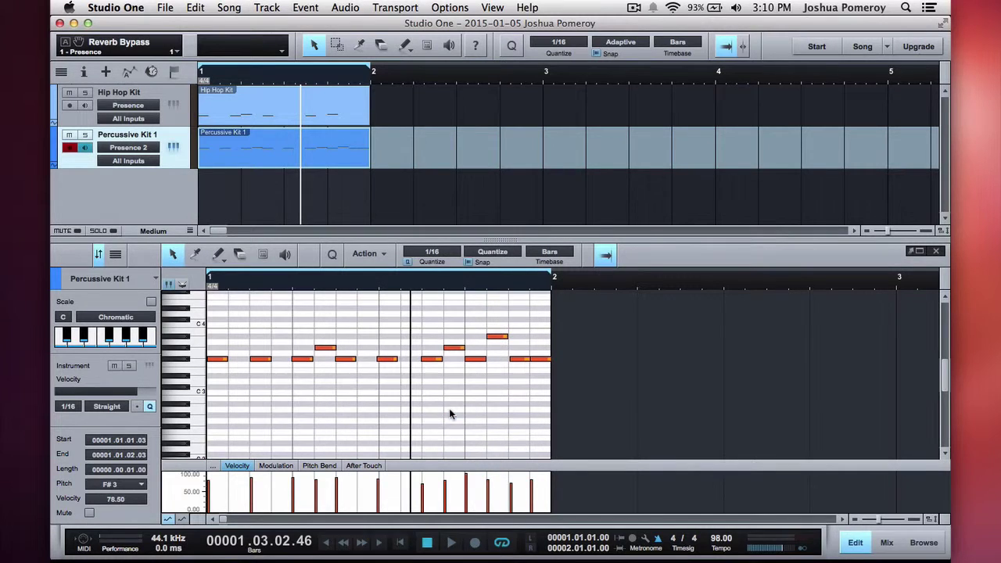
key(super+z)
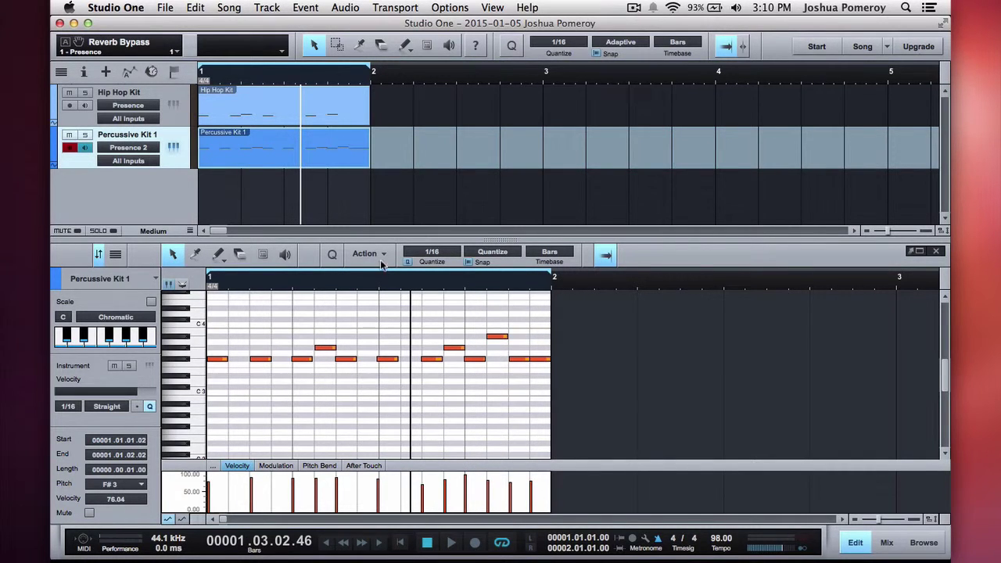
click(386, 255)
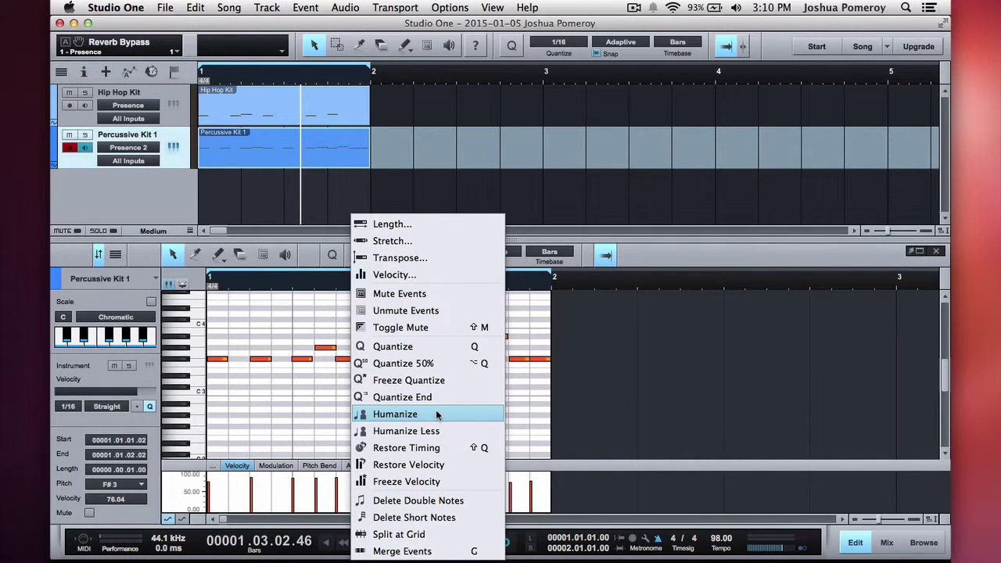
click(245, 206)
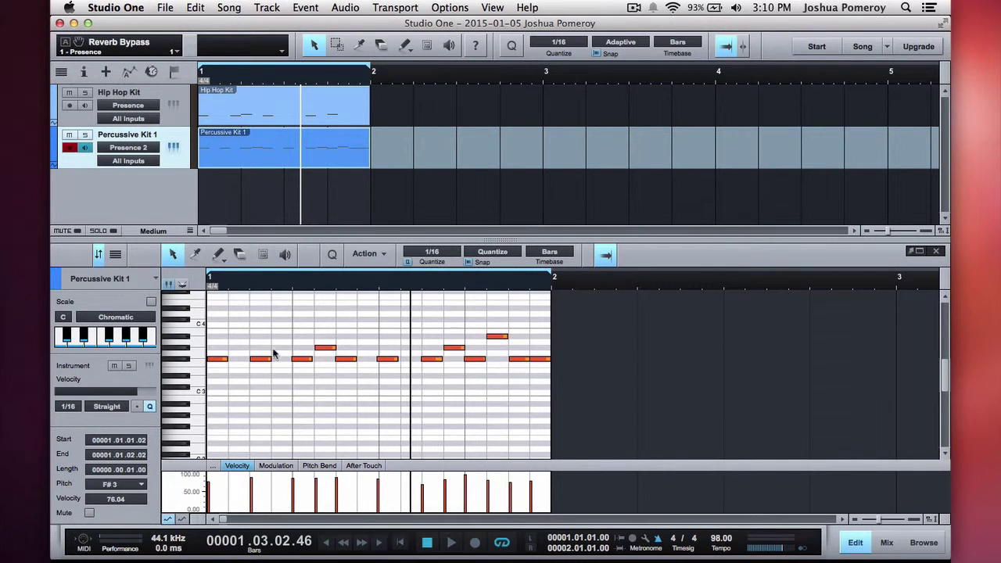
Step: Close the note editor, play the song from the start, and show then hide the Browser
key(F2)
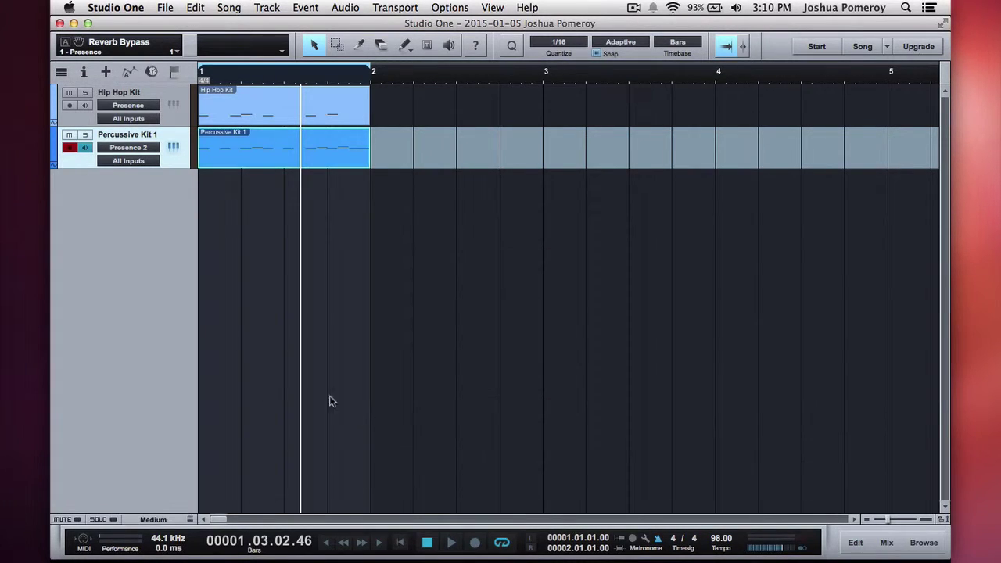
key(comma)
key(space)
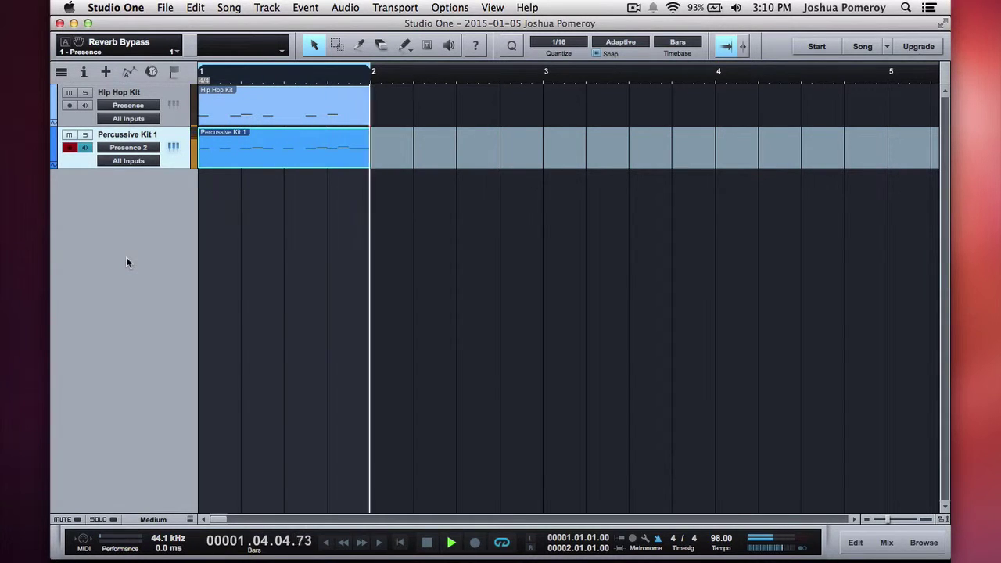
key(space)
key(F5)
click(332, 294)
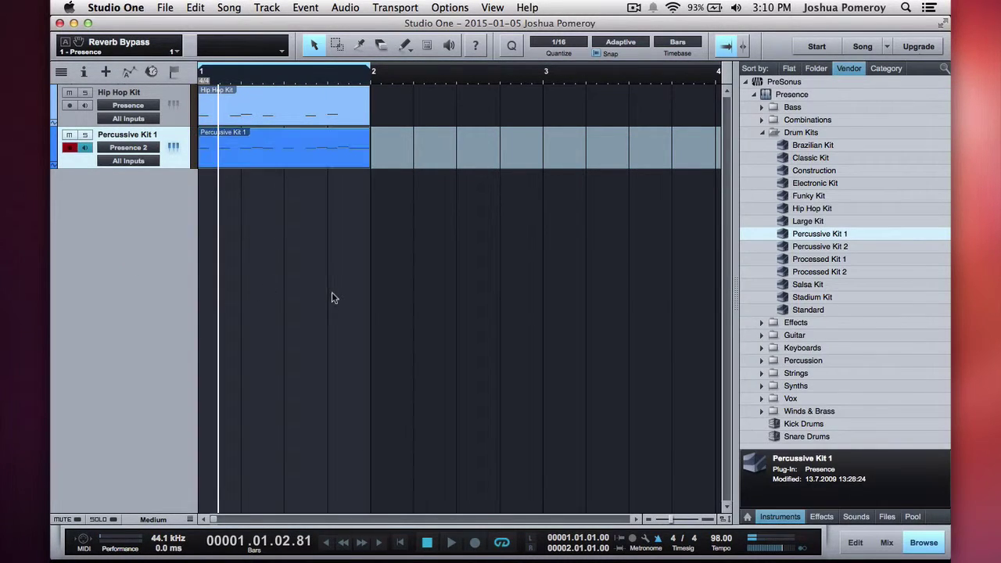
key(F5)
Step: Bring up the mixer console and play the song from the top
key(F3)
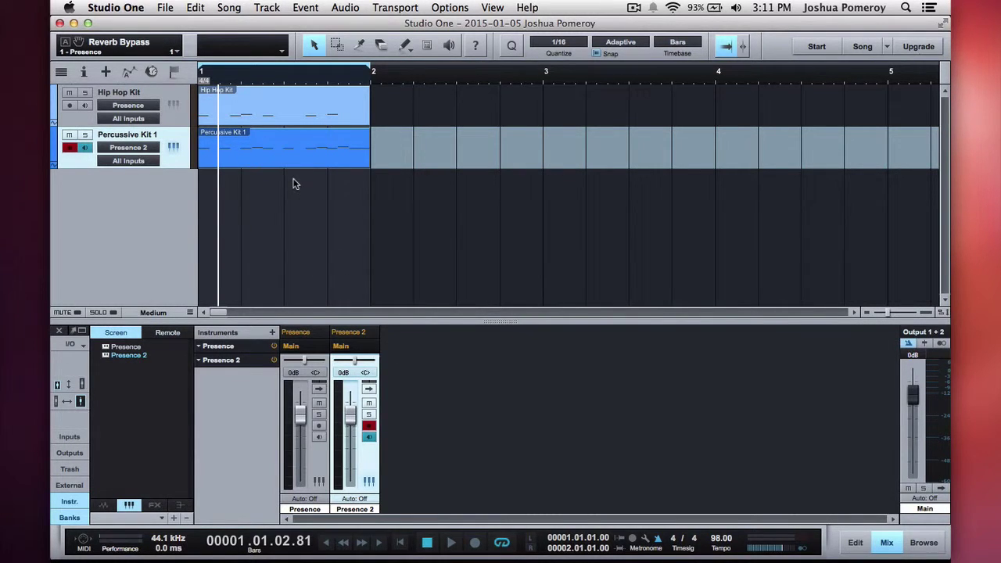
key(Home)
key(space)
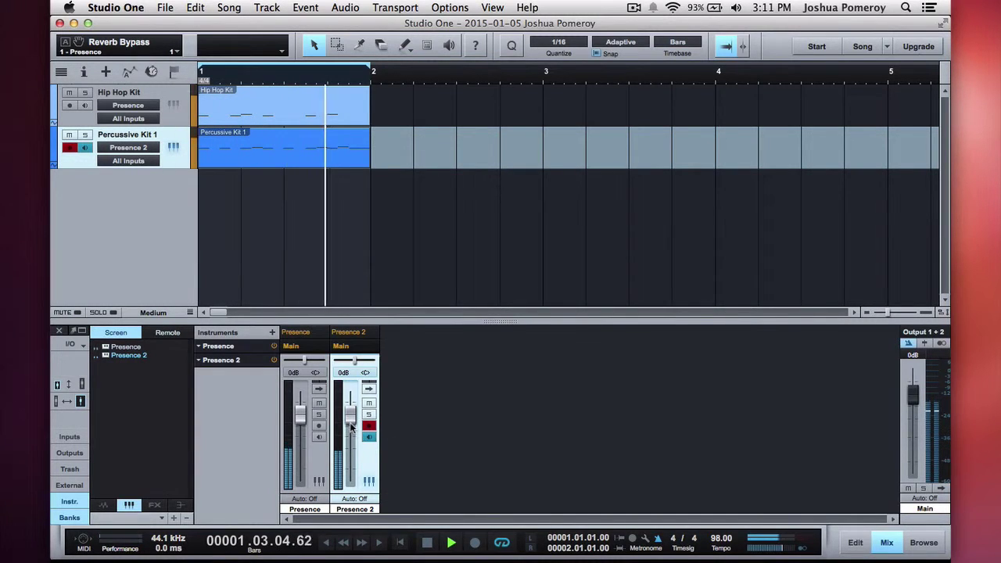
key(space)
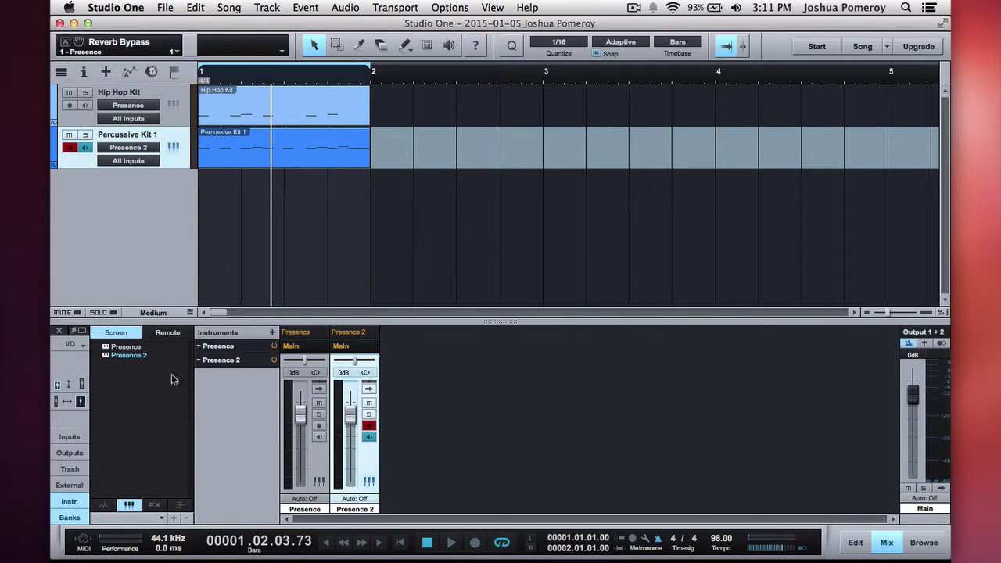
Step: Hide the mixer's instrument and bank lists and select the Hip Hop Kit channel
click(76, 504)
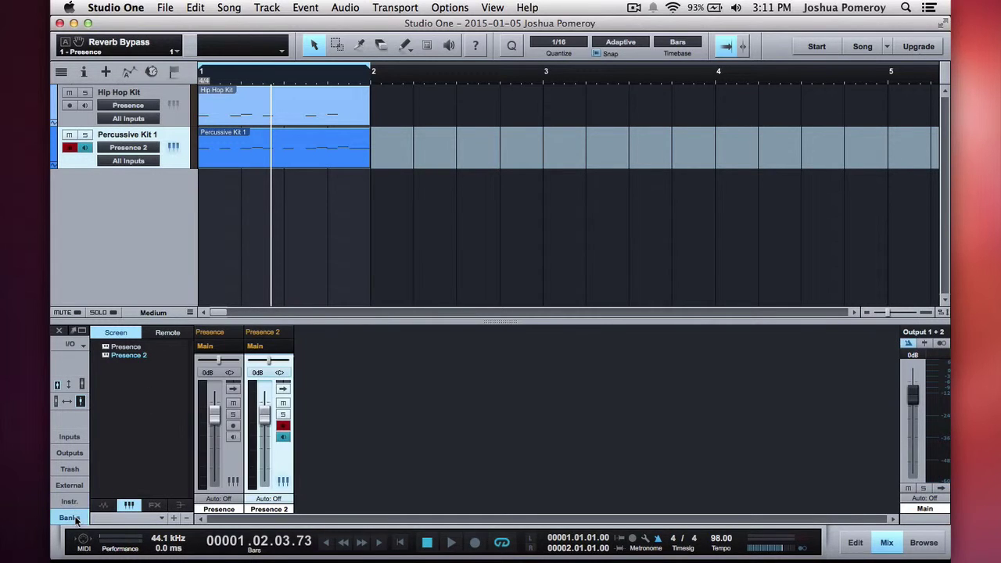
click(75, 518)
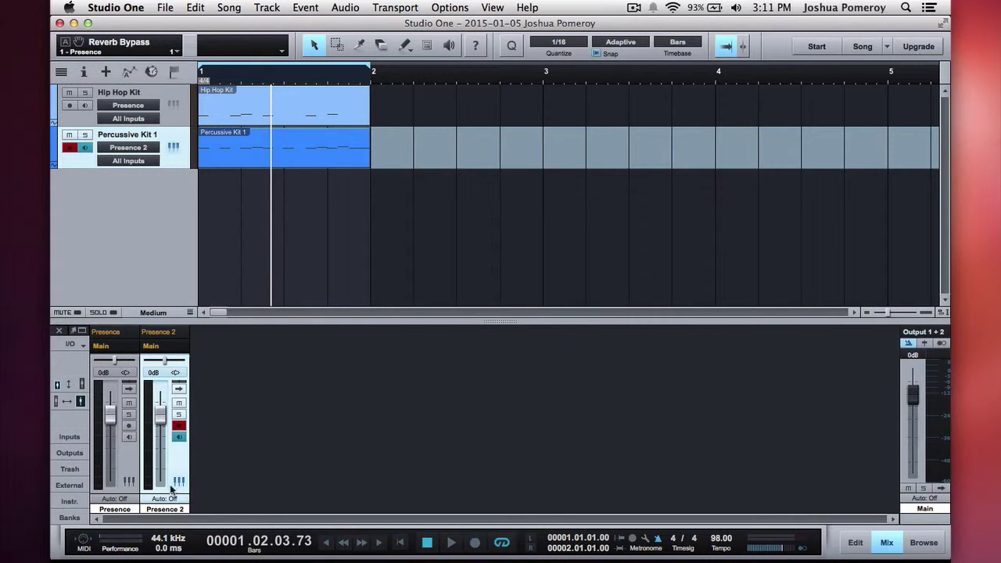
click(122, 512)
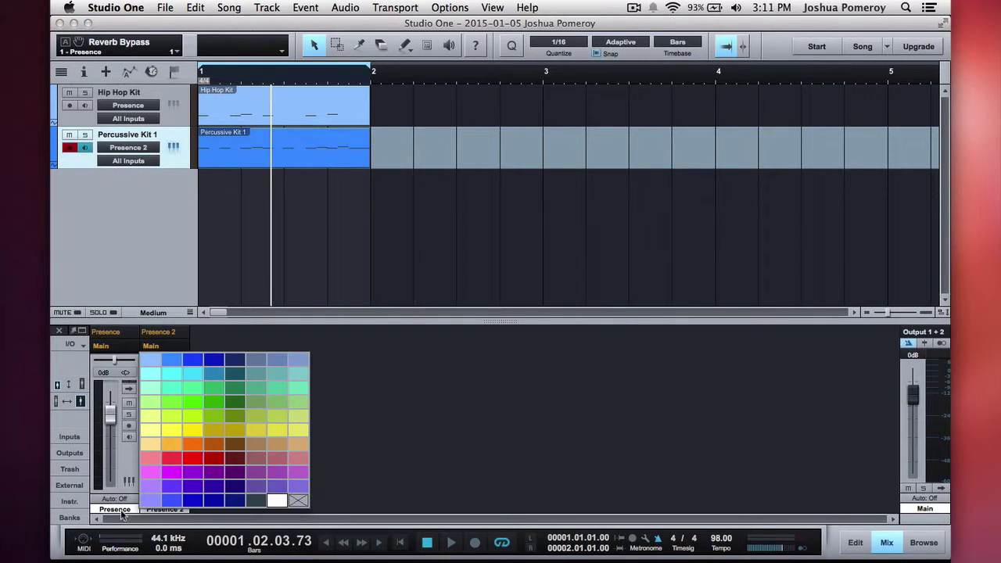
click(299, 501)
click(130, 458)
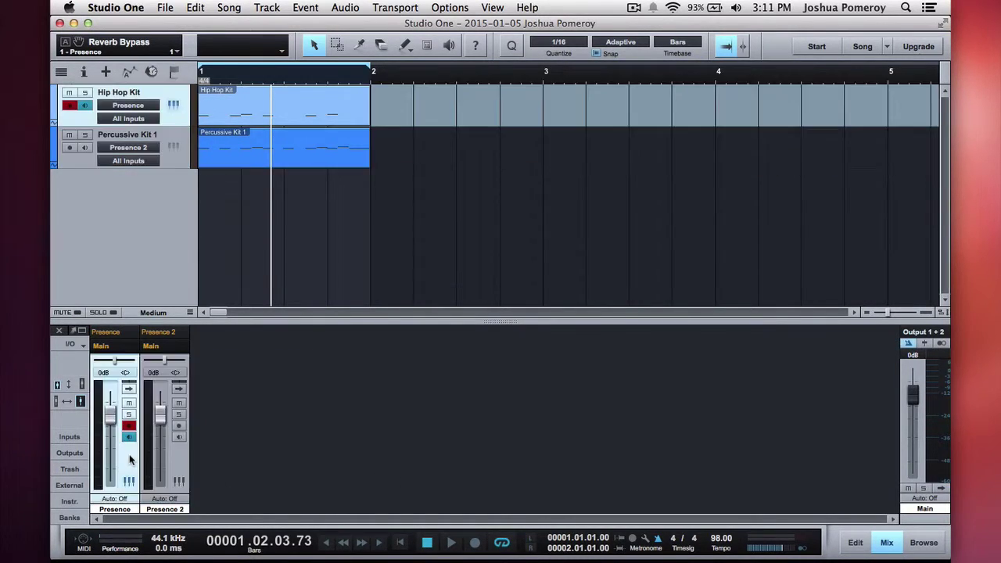
Step: Rename the Presence channels to 'Kick & Clap' and 'Perc'
double_click(116, 510)
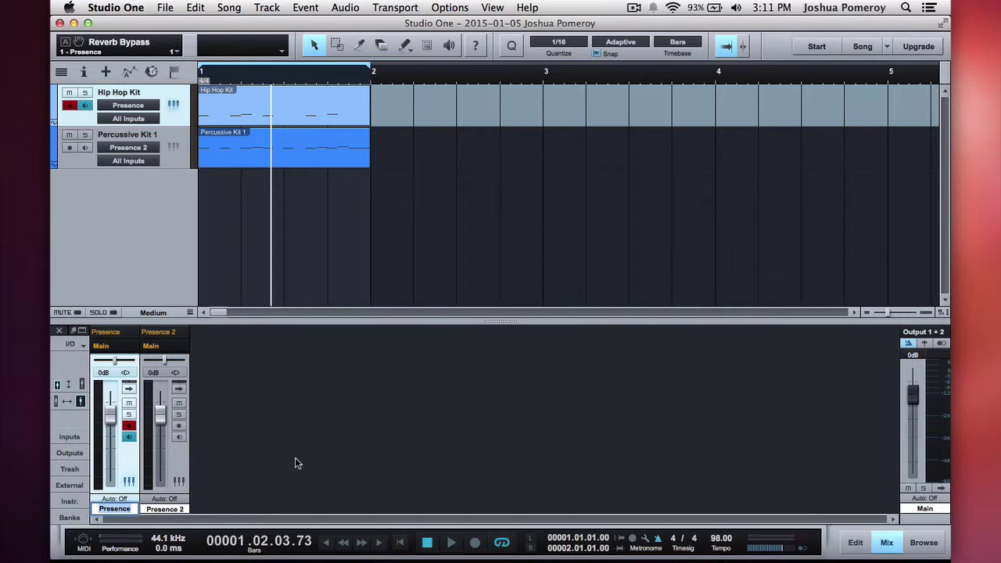
text(Kick & Clap)
key(Return)
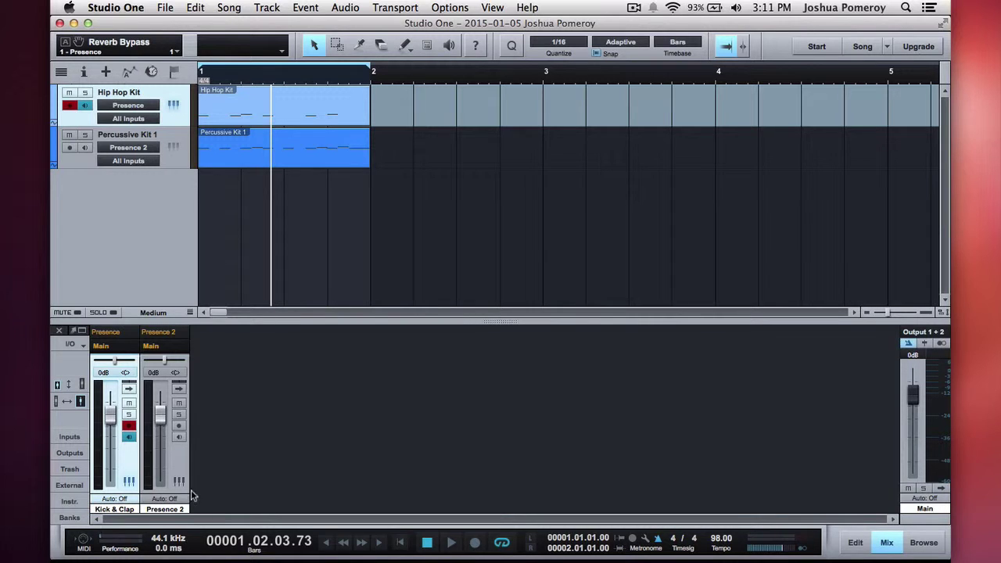
double_click(164, 510)
text(Perc)
Step: Set the Perc channel fader to -3.7 dB while listening to the drums
drag(158, 423, 160, 427)
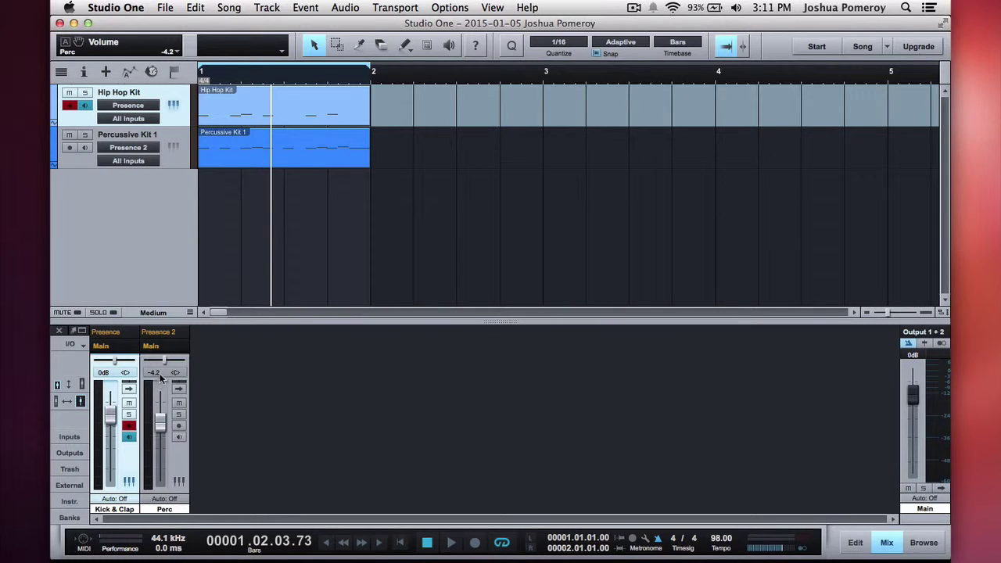
key(space)
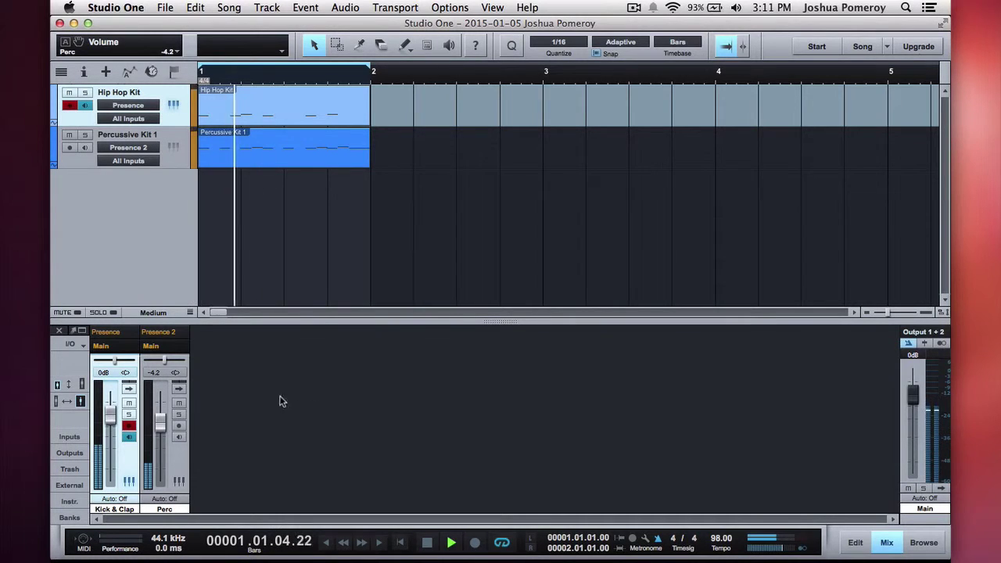
drag(154, 435, 161, 430)
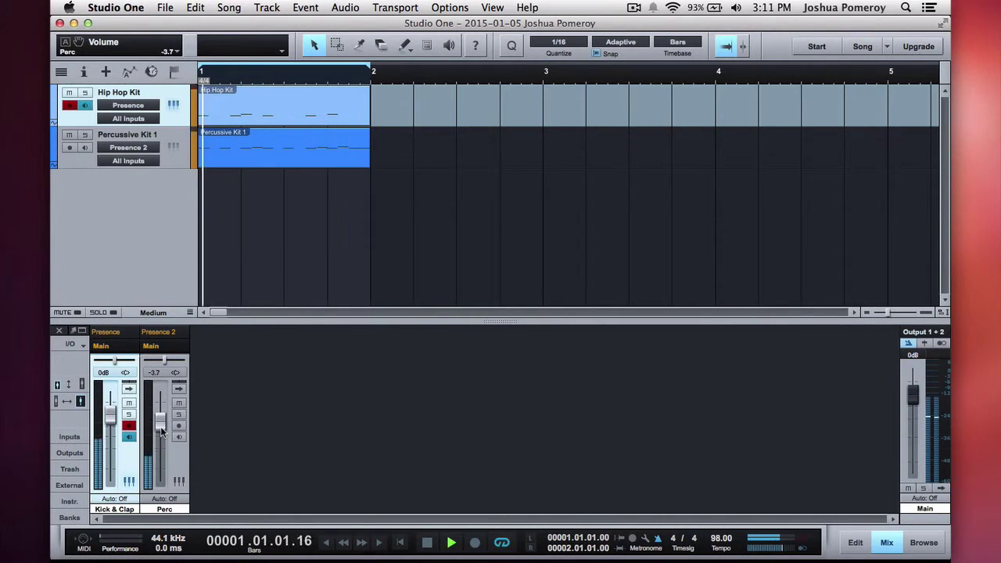
key(space)
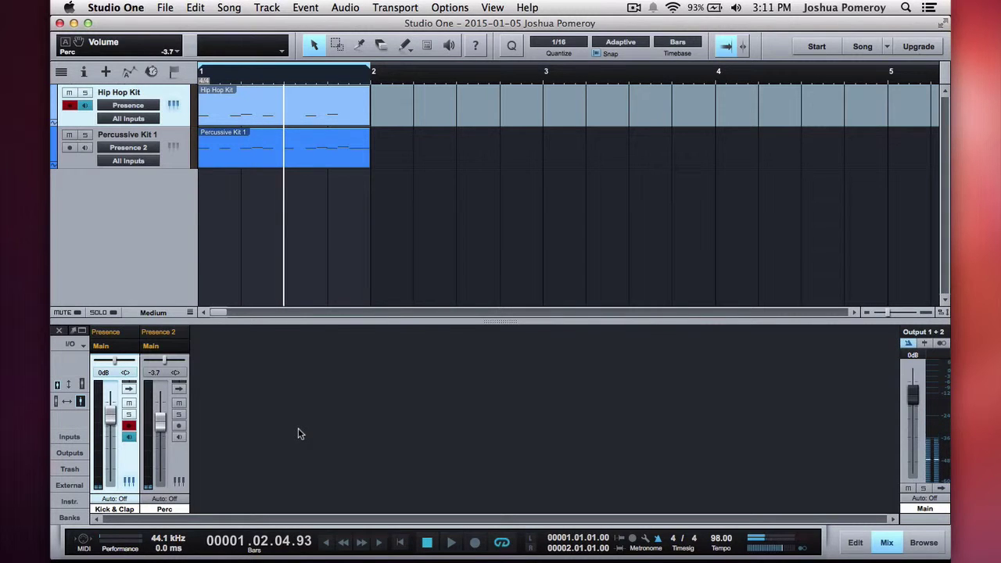
Step: Select Percussive Kit 1, play the song through, then open Finder on the home folder
click(181, 464)
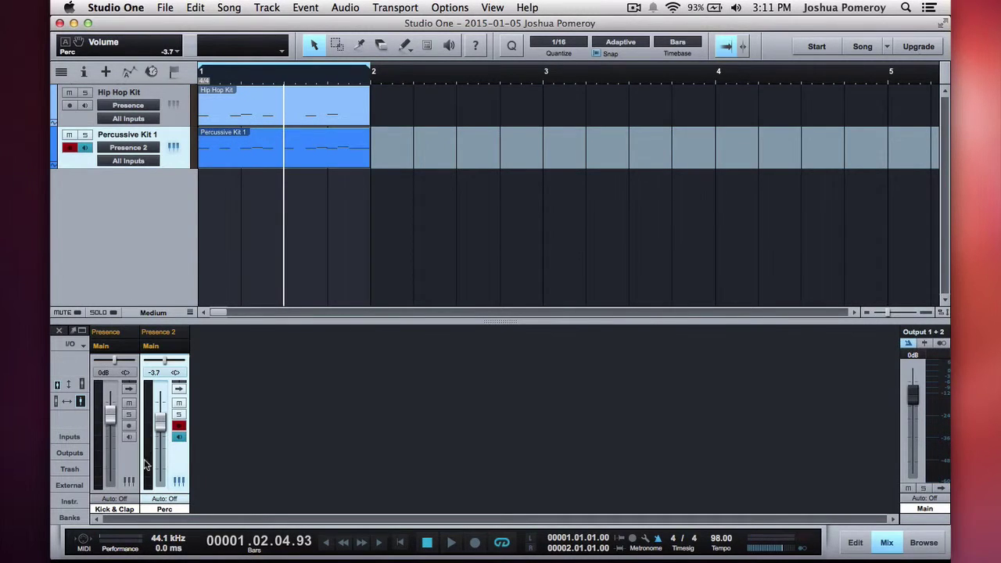
key(space)
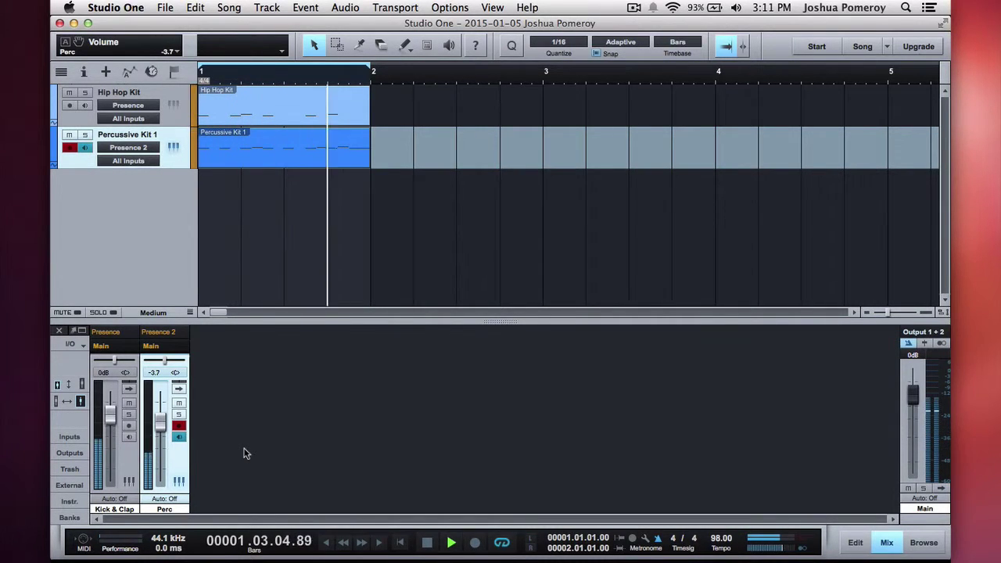
key(space)
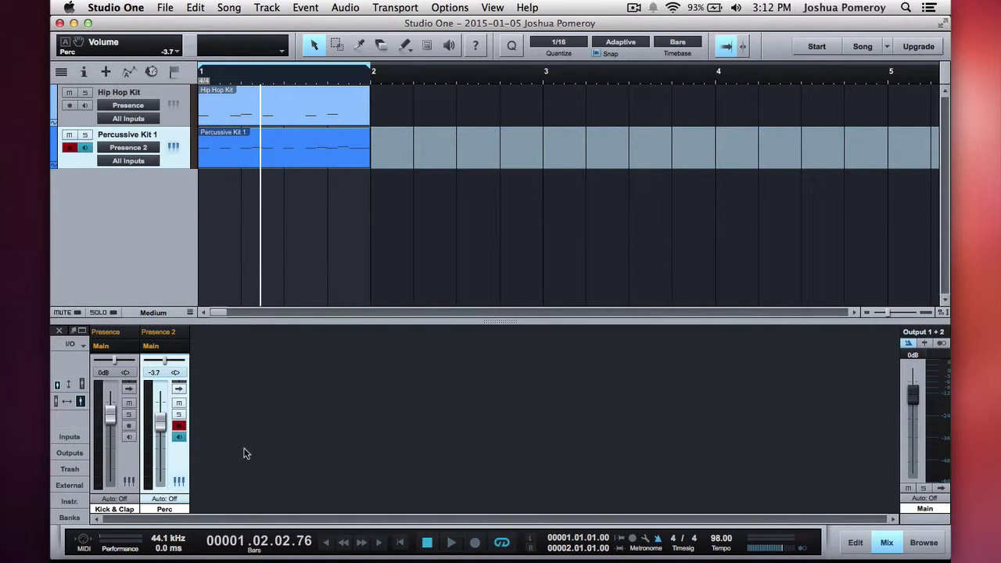
click(105, 538)
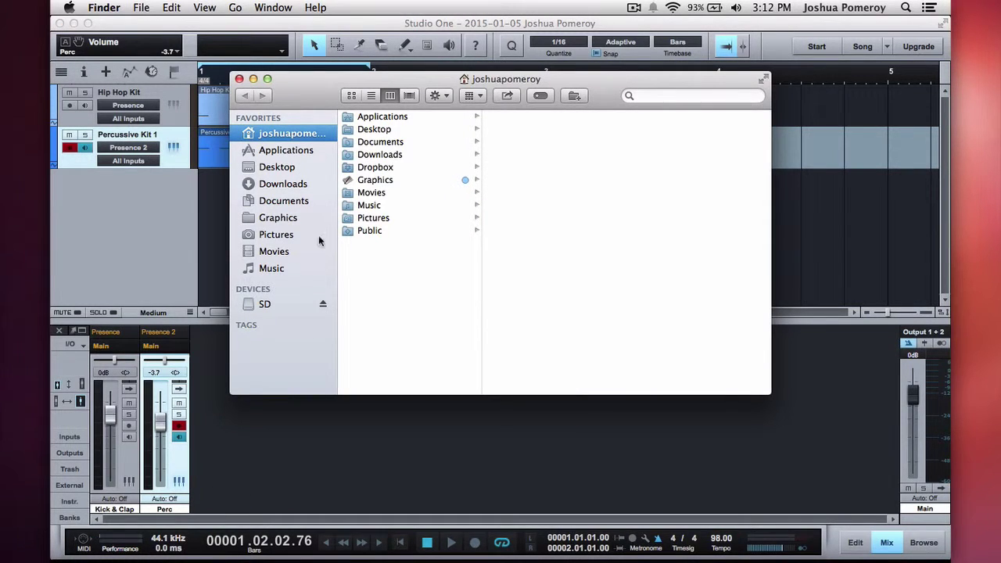
Step: Navigate Finder from Music through Samples and Drum Samples into the LOOPS folder
click(287, 271)
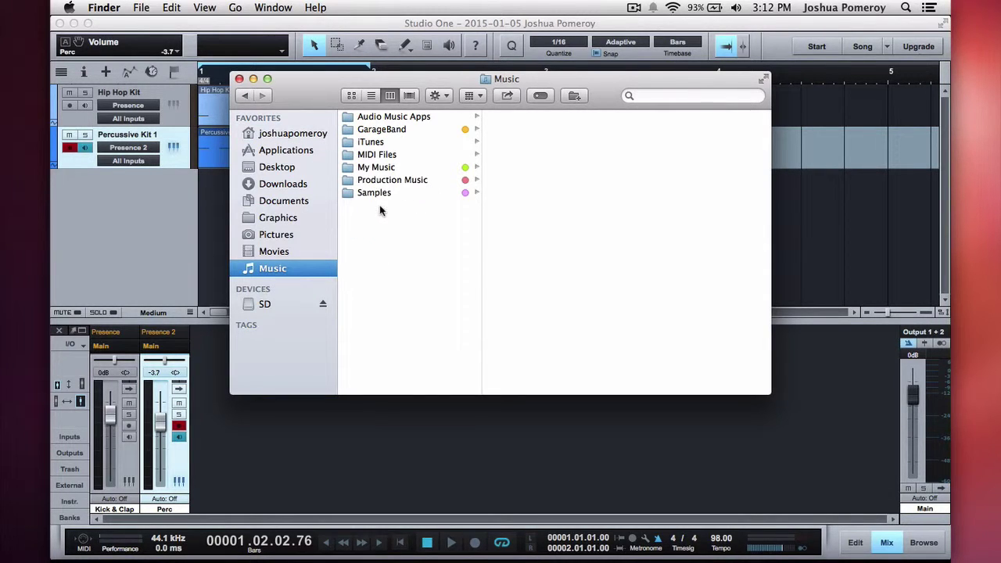
drag(429, 90, 504, 136)
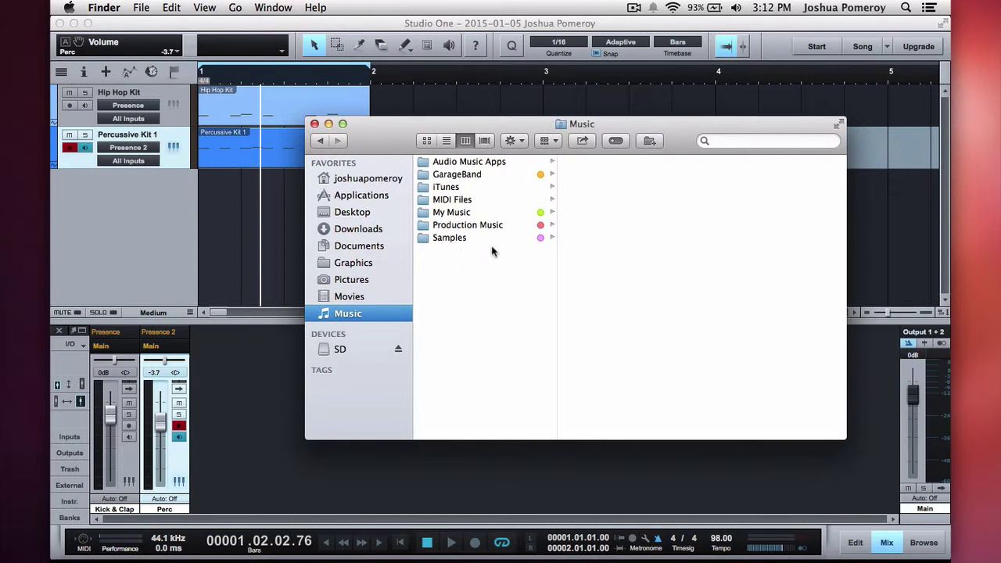
click(456, 241)
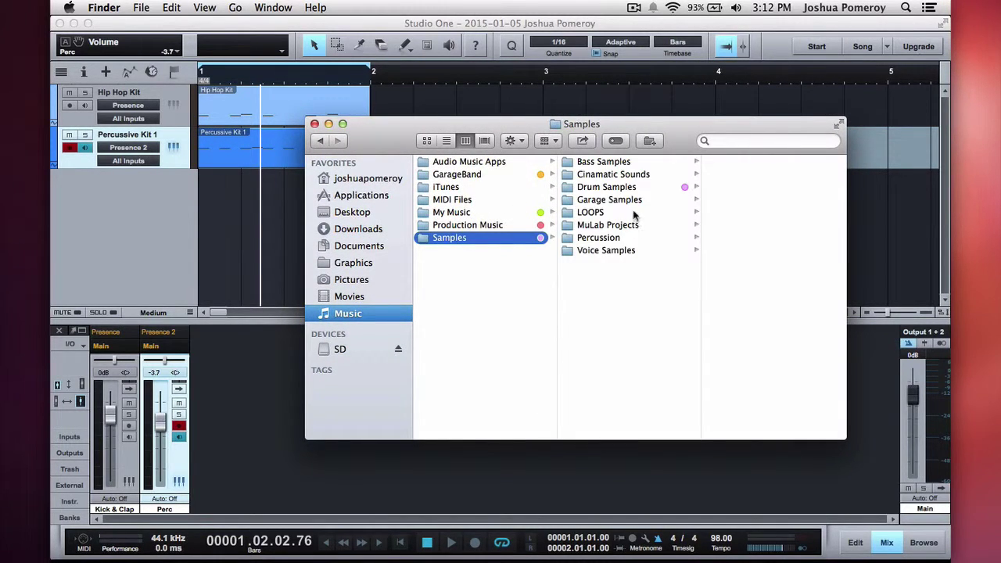
click(632, 189)
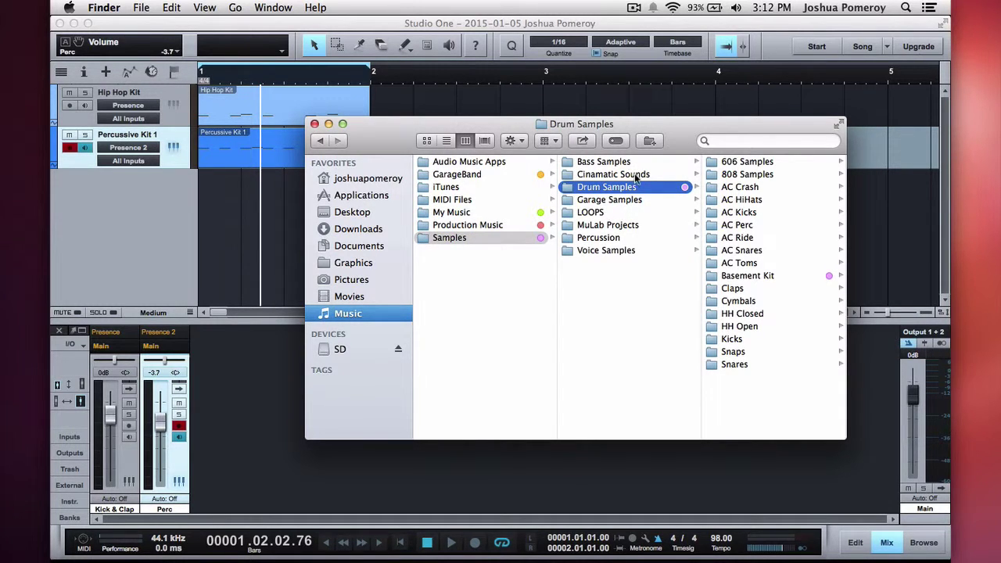
click(595, 212)
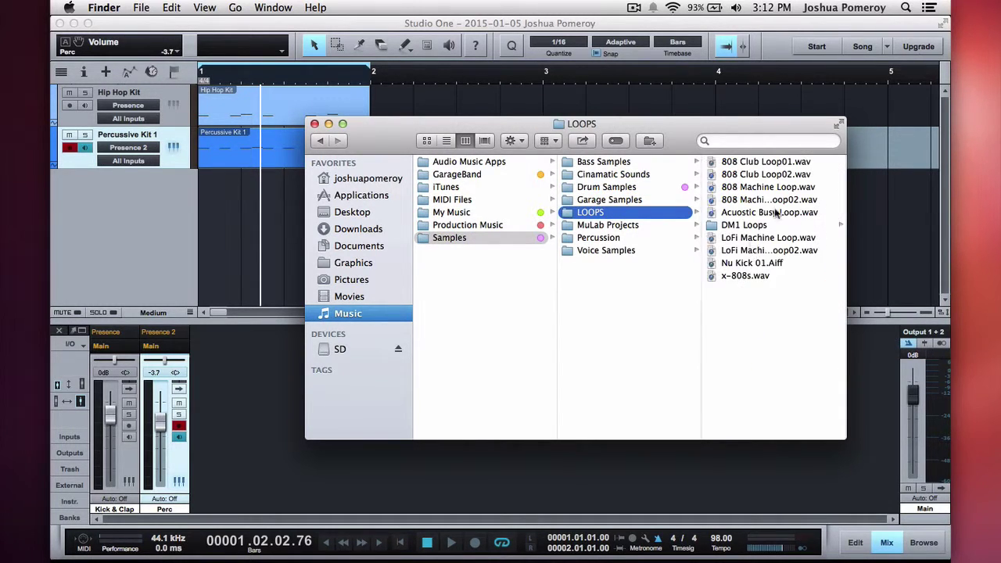
click(743, 227)
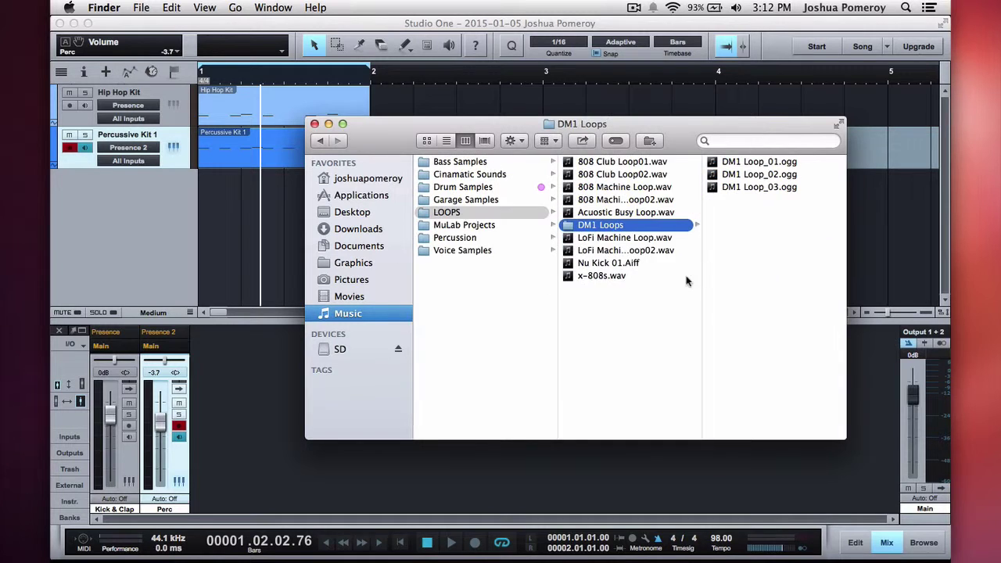
Step: Select Acoustic Busy Loop.wav and play its preview
click(581, 214)
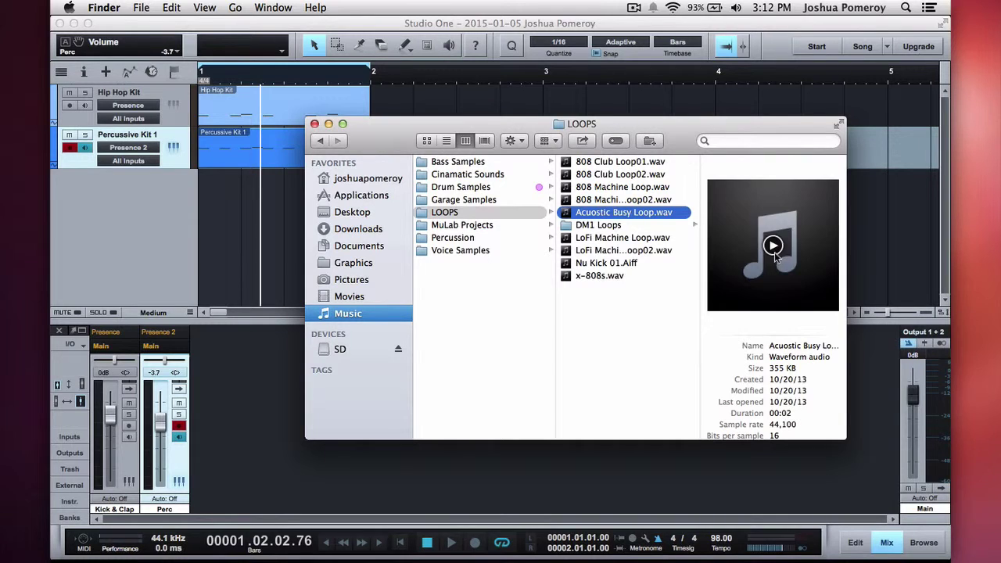
click(773, 248)
drag(623, 131, 734, 162)
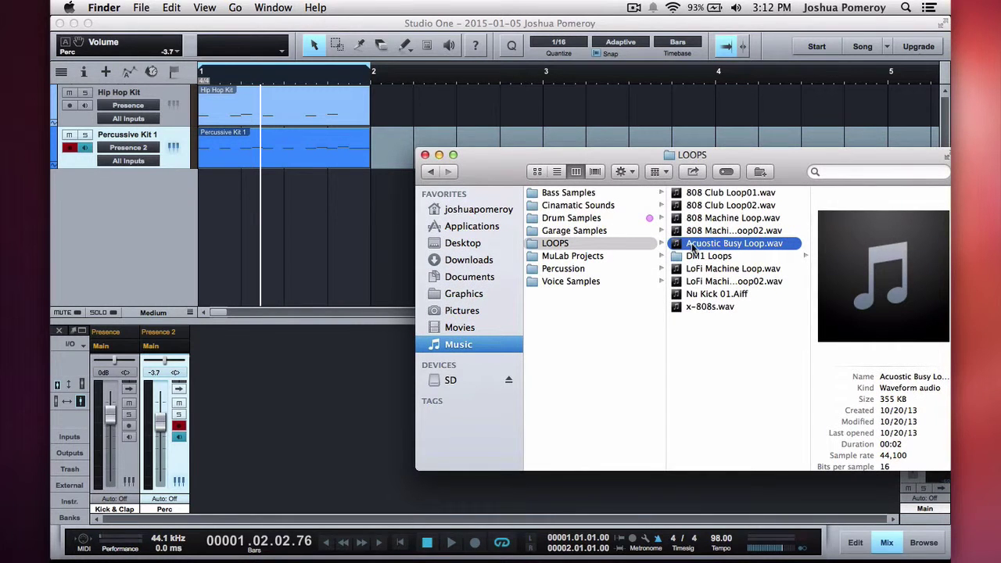
Step: Drop Acoustic Busy Loop.wav into the song and time-stretch the clip to end at bar 2
drag(726, 250, 201, 203)
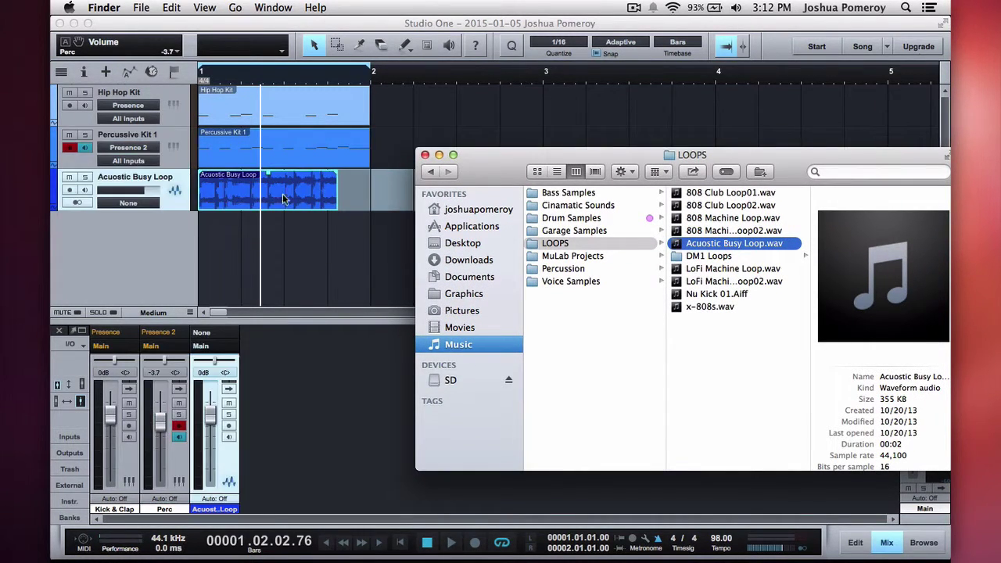
click(284, 199)
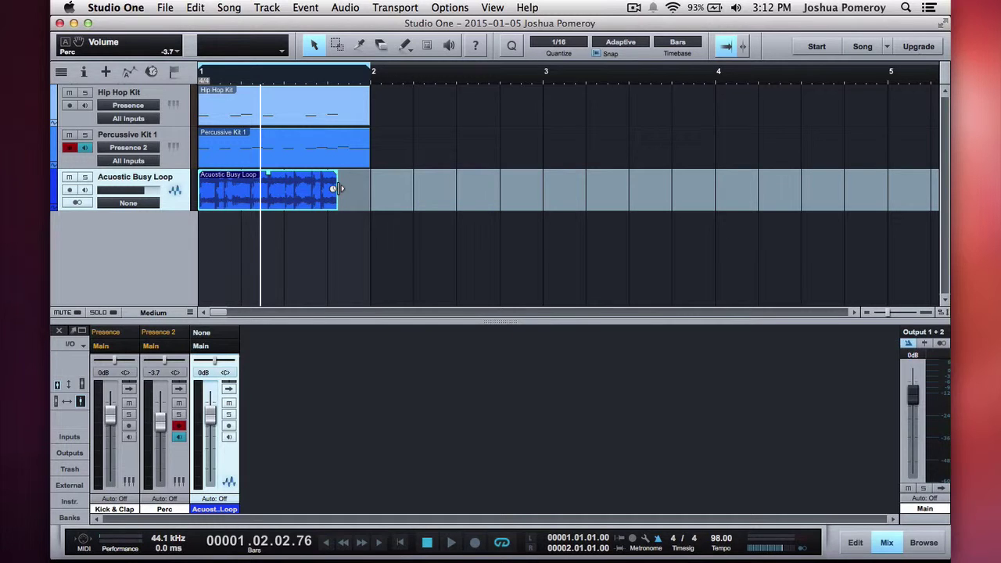
drag(337, 188, 370, 189)
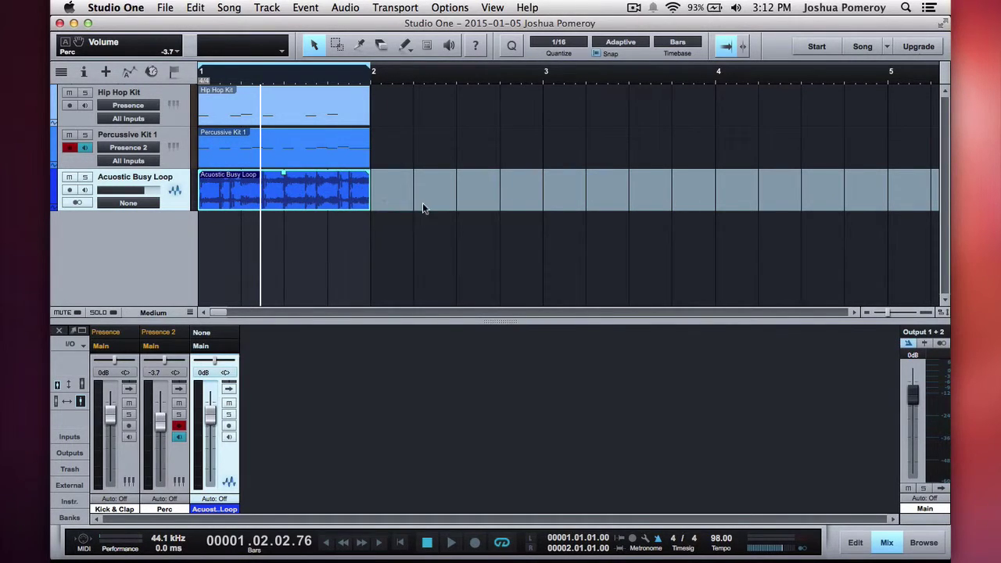
key(comma)
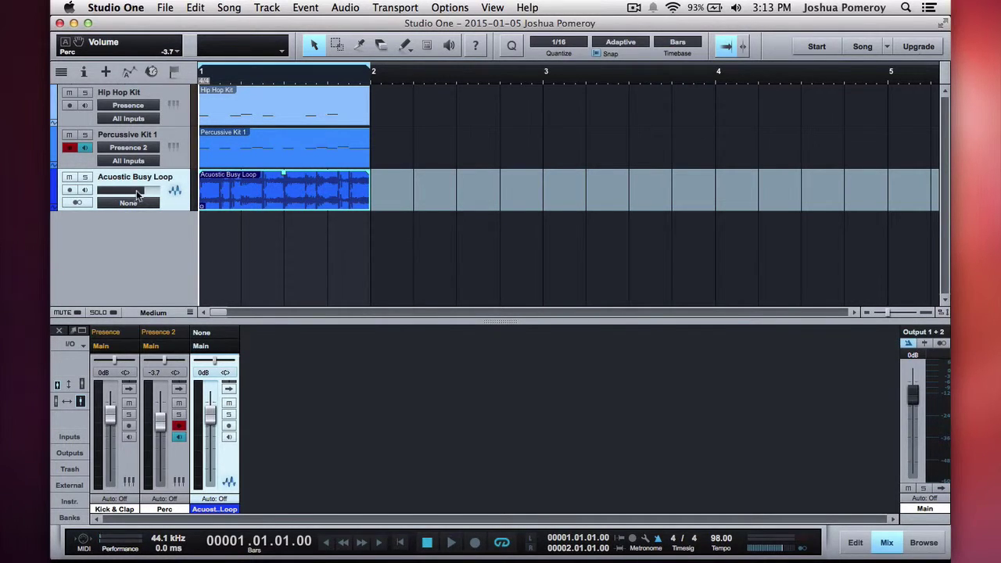
Step: Play the song and pull the Acoustic Busy Loop fader down to -20.8 dB
scroll(138, 194, down, 5)
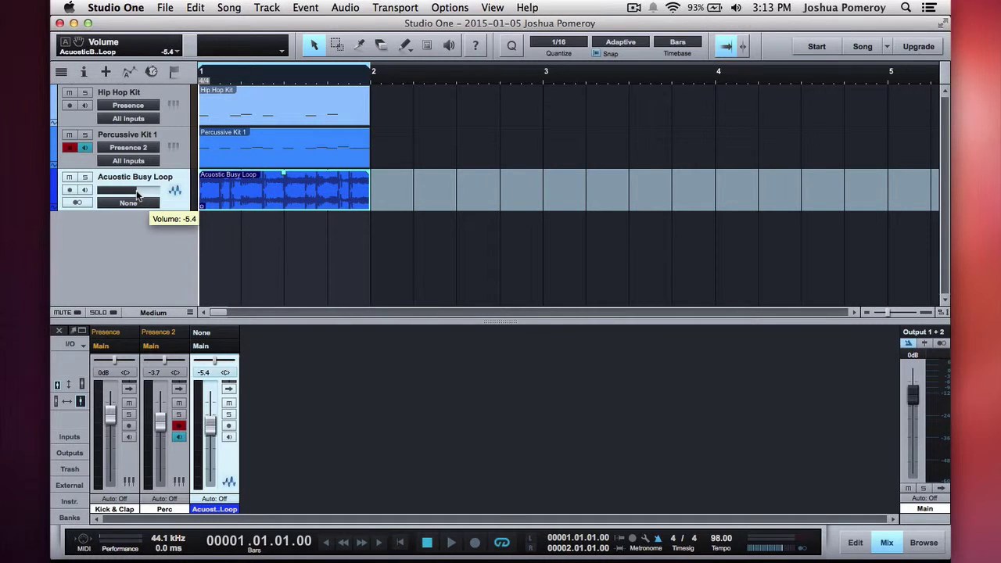
scroll(138, 194, down, 6)
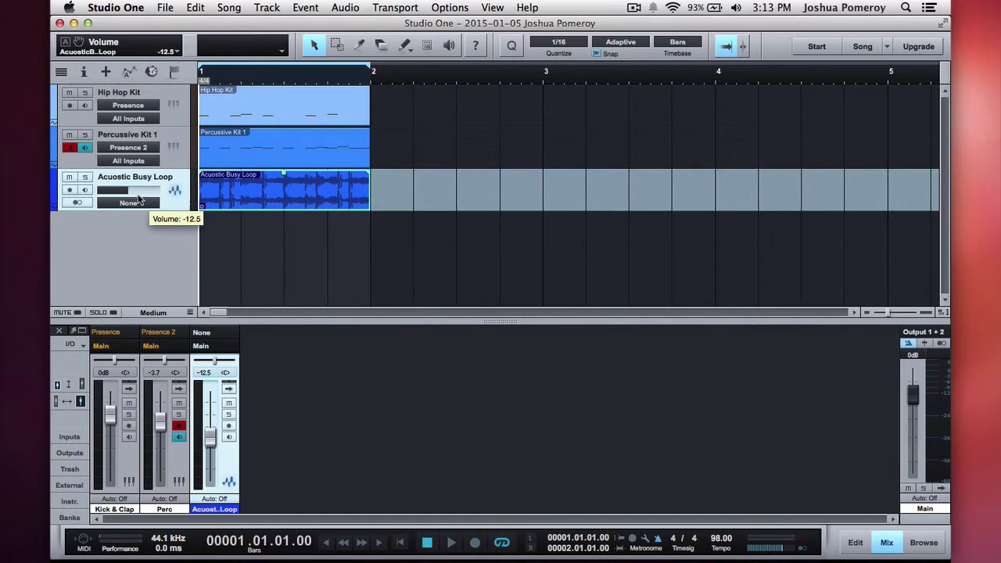
scroll(146, 195, up, 3)
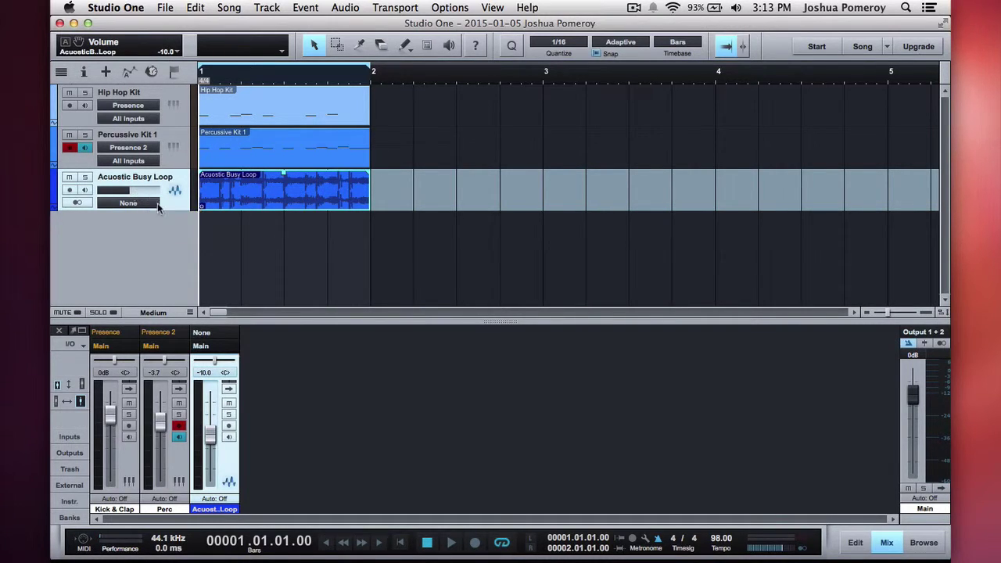
click(177, 136)
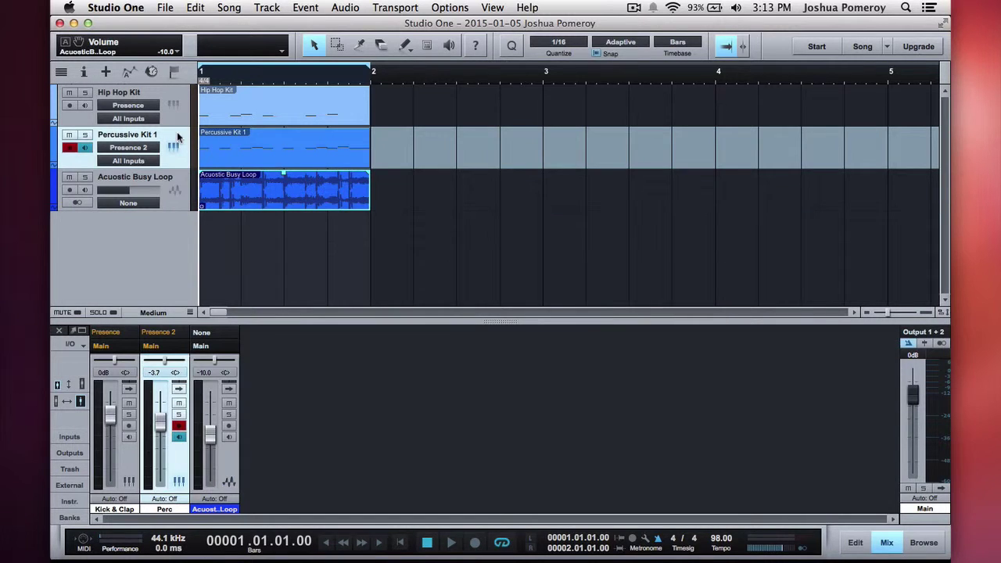
click(144, 181)
key(space)
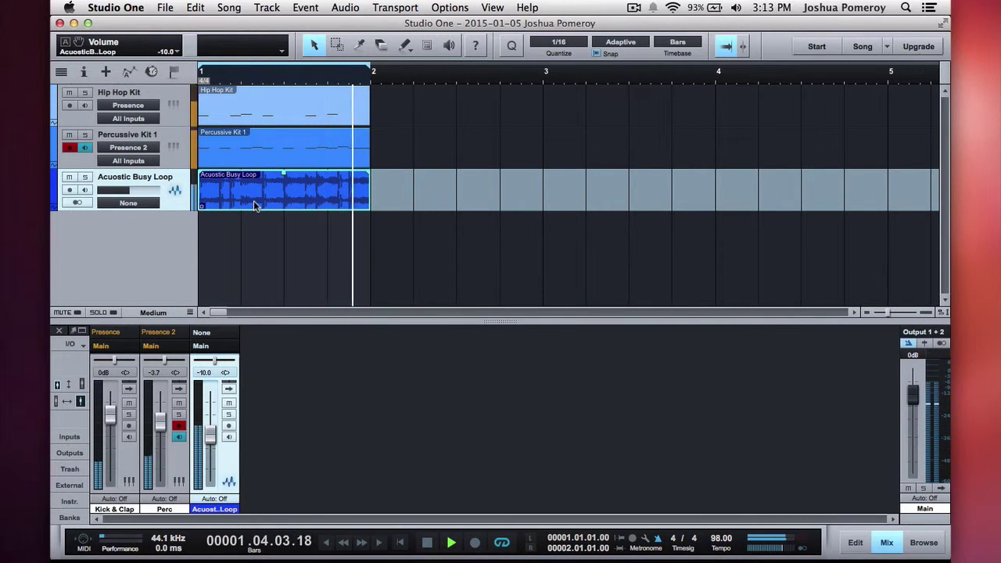
drag(208, 440, 212, 447)
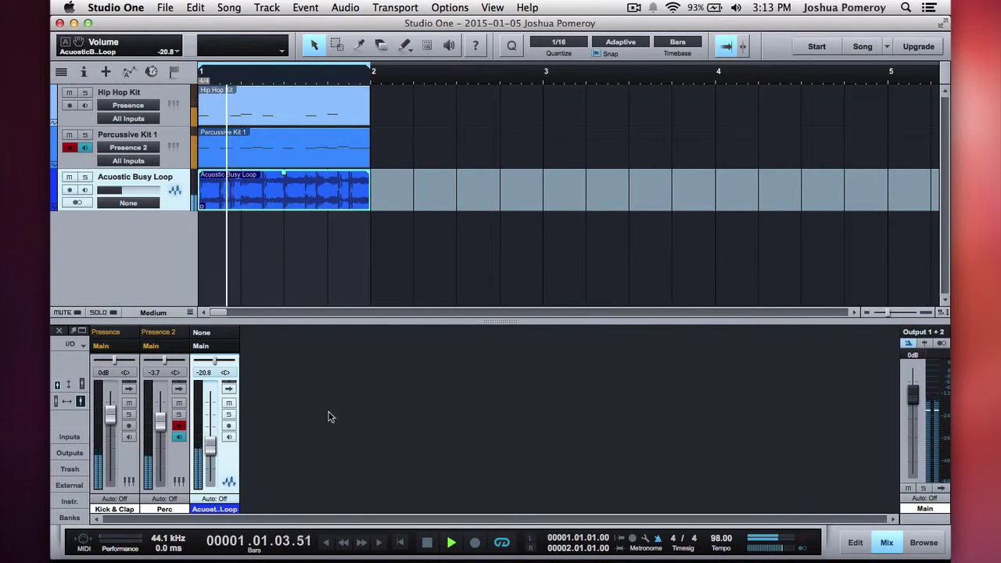
key(space)
click(246, 259)
click(281, 196)
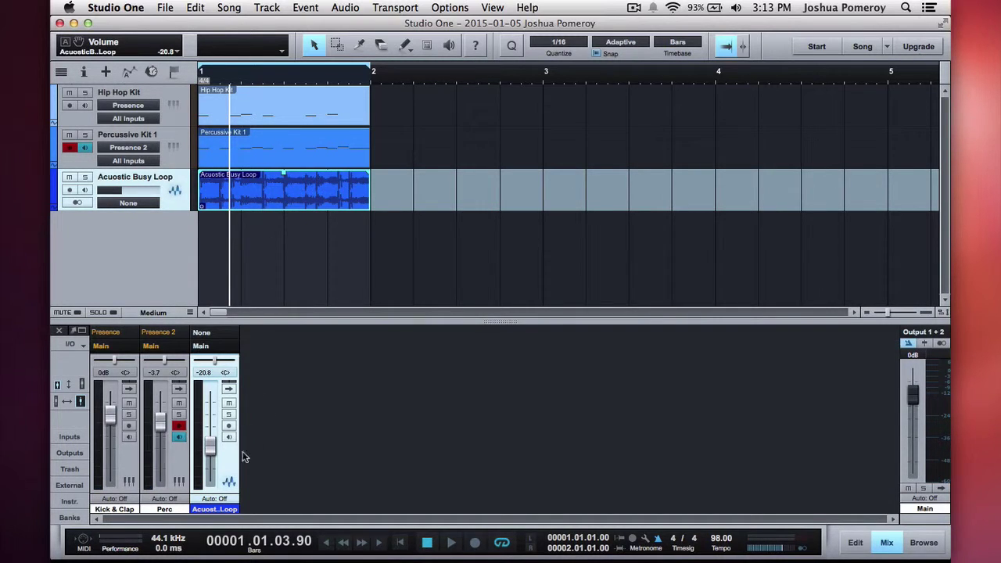
Step: Insert a Channel Strip on the Acoustic Busy Loop mixer channel and move its editor aside
click(229, 389)
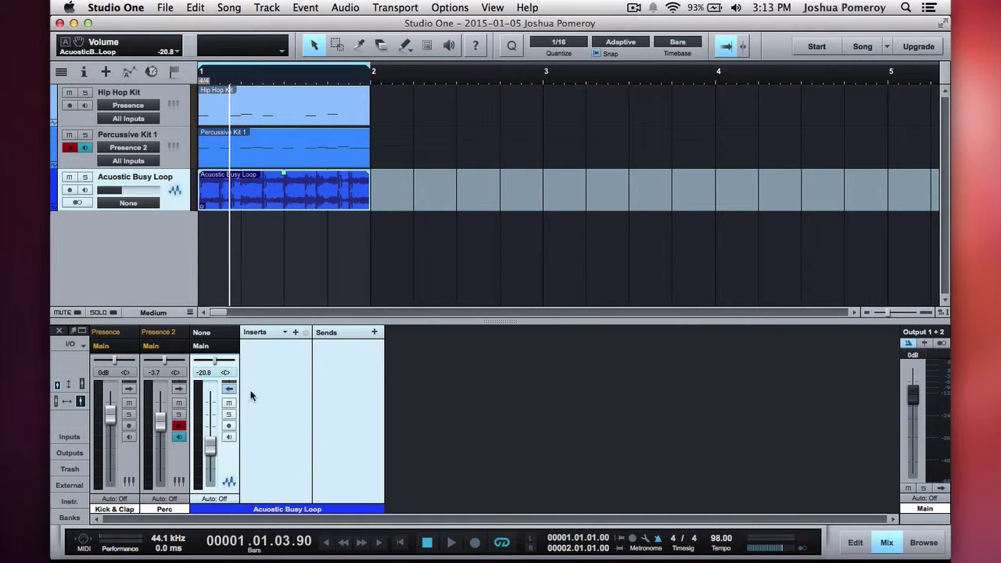
click(296, 332)
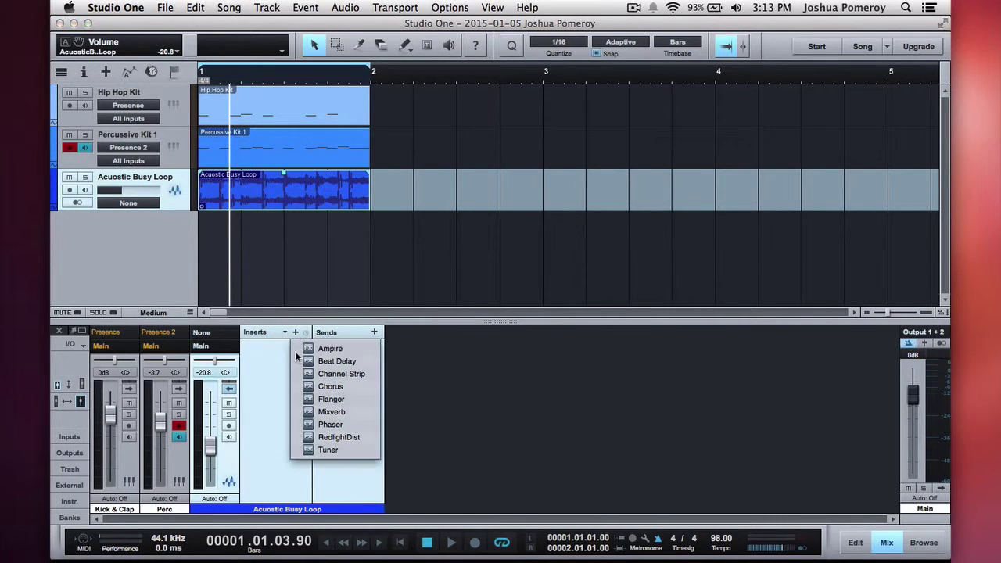
click(338, 374)
drag(435, 118, 491, 120)
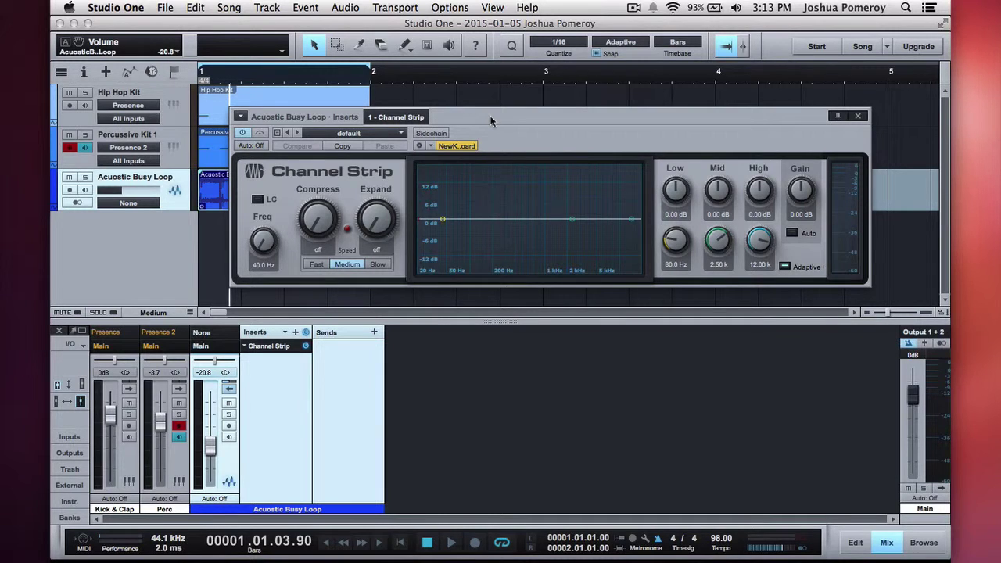
Step: Enable the Channel Strip low cut, solo the loop, and raise the cut frequency during playback
click(258, 199)
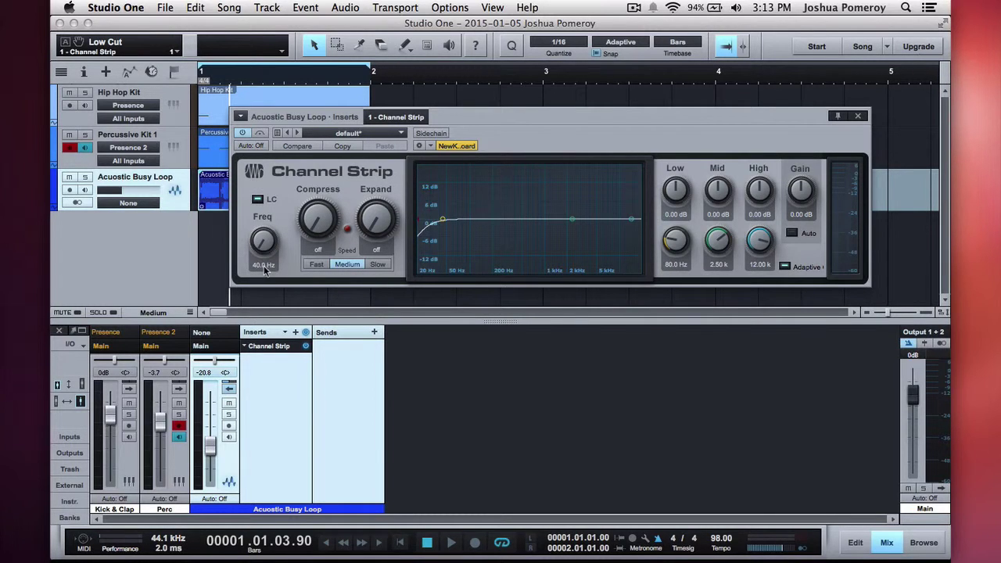
scroll(264, 252, up, 5)
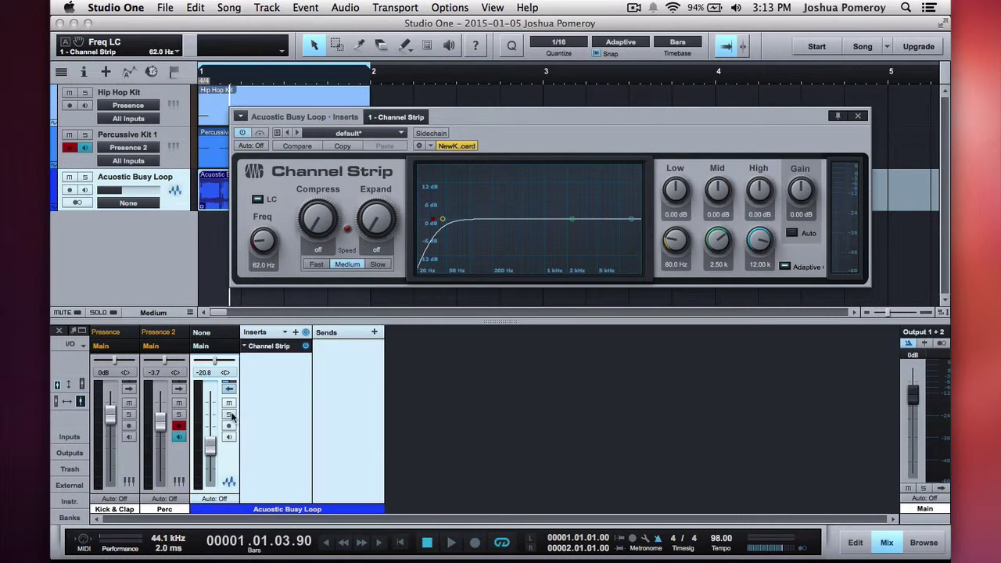
click(85, 179)
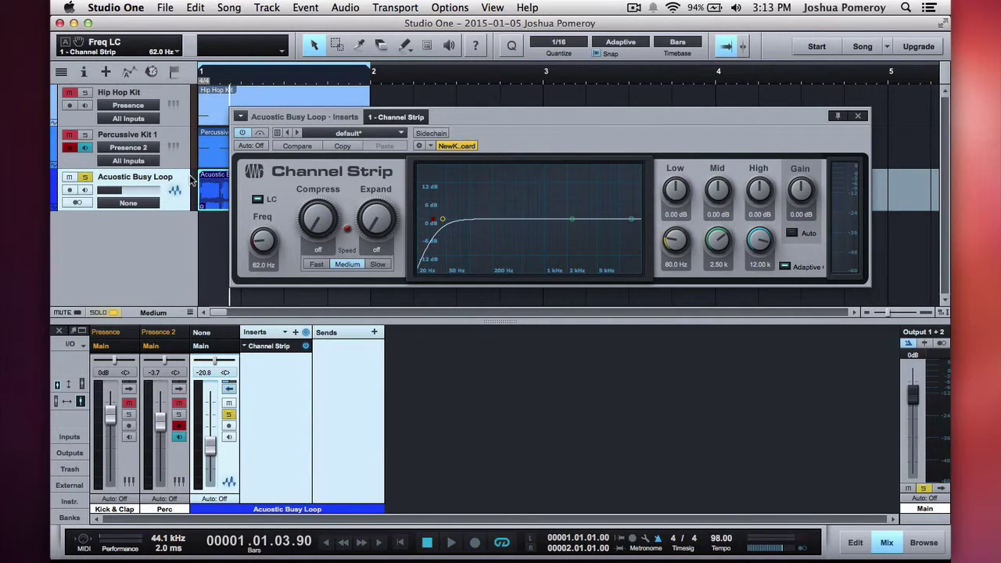
key(space)
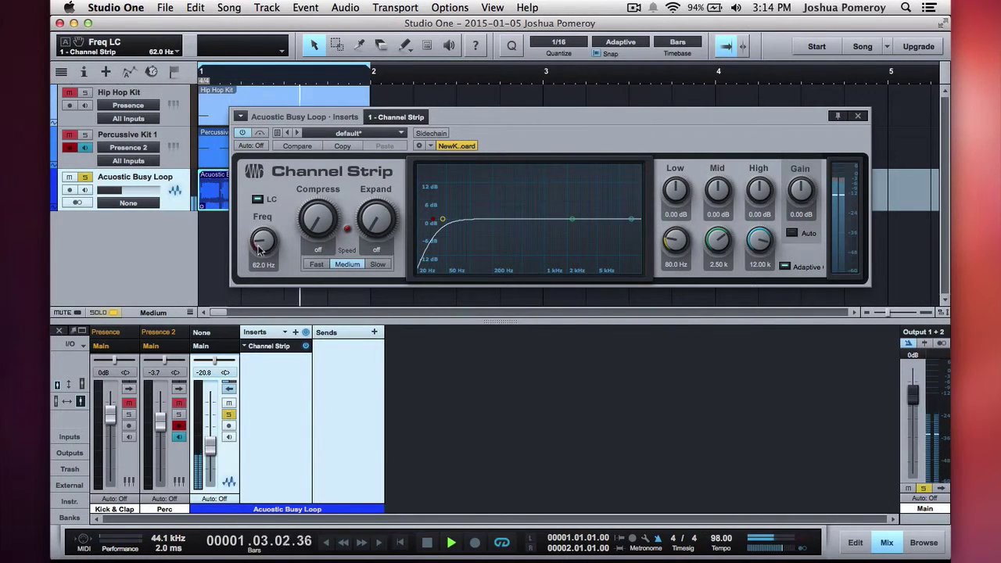
scroll(262, 248, up, 5)
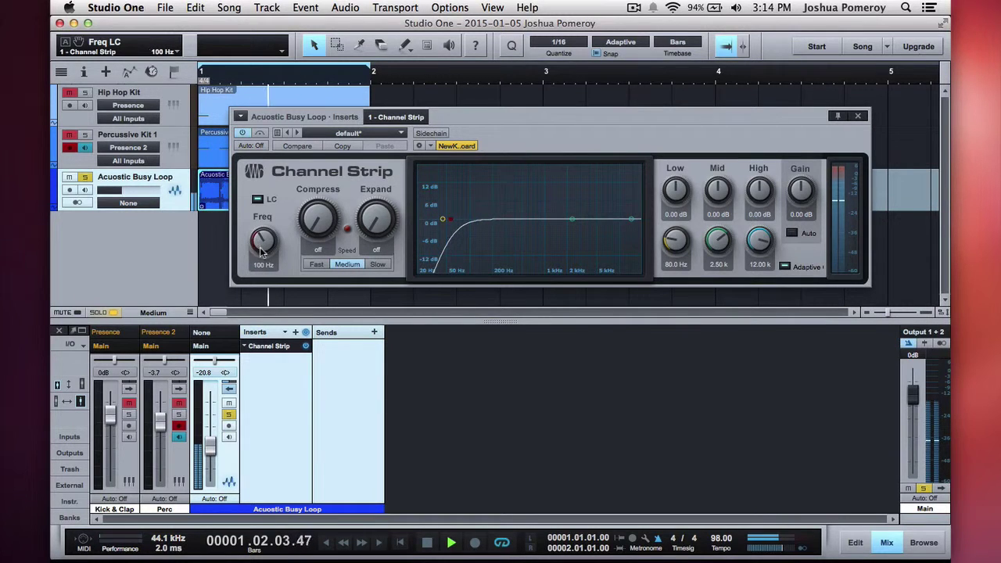
drag(261, 249, 259, 161)
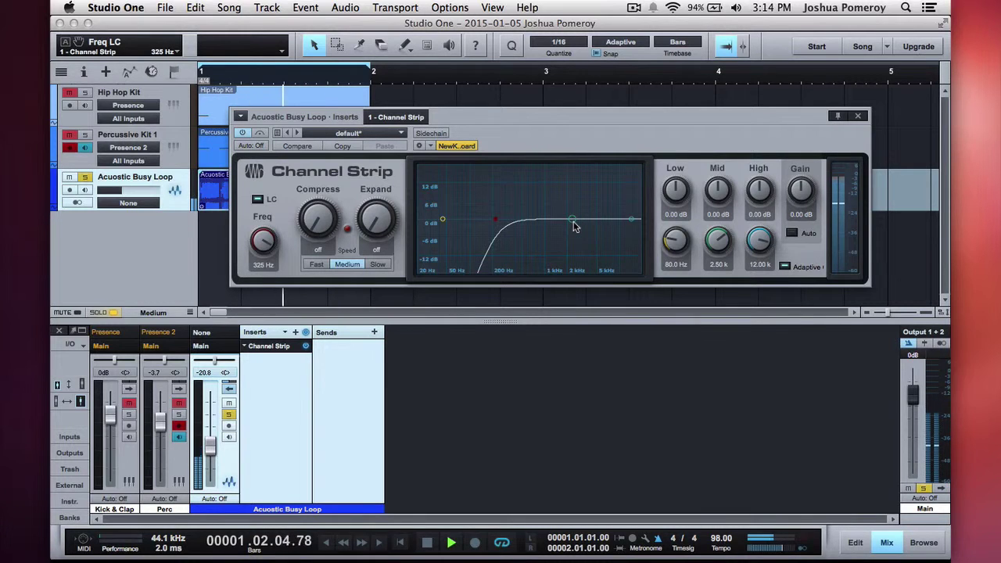
Step: Dip the Mid band to -2.08 dB at 2.86 kHz and settle the low cut at 255 Hz
mouse_move(574, 221)
mouse_down()
mouse_move(567, 195)
mouse_move(500, 191)
mouse_move(596, 190)
mouse_move(566, 190)
mouse_move(569, 233)
mouse_up()
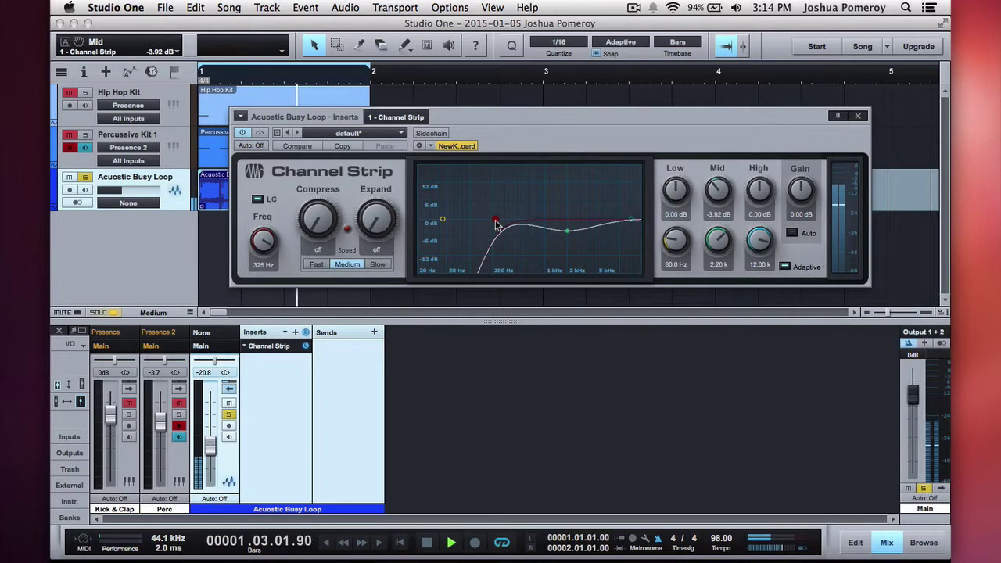
drag(262, 243, 257, 250)
drag(568, 231, 578, 229)
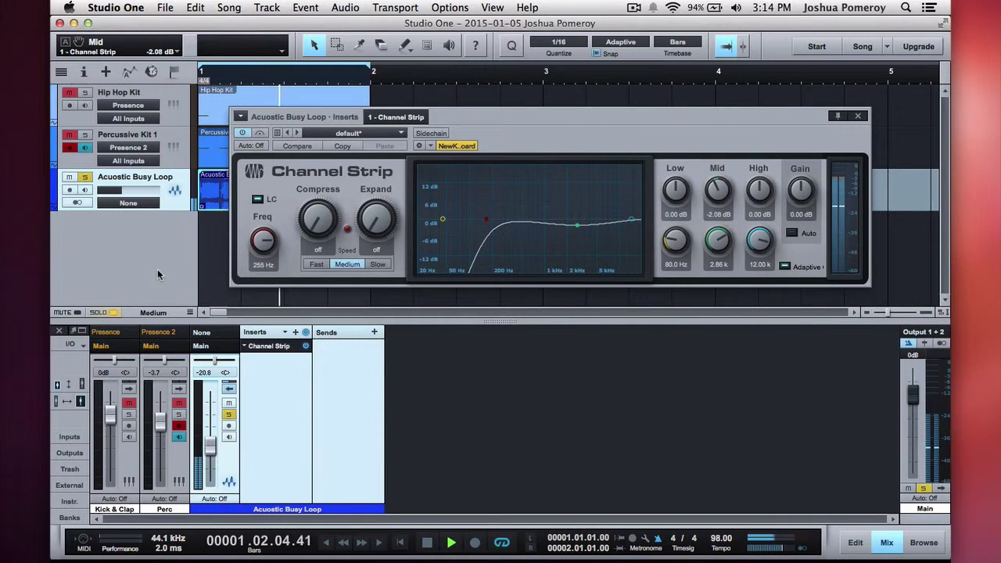
key(space)
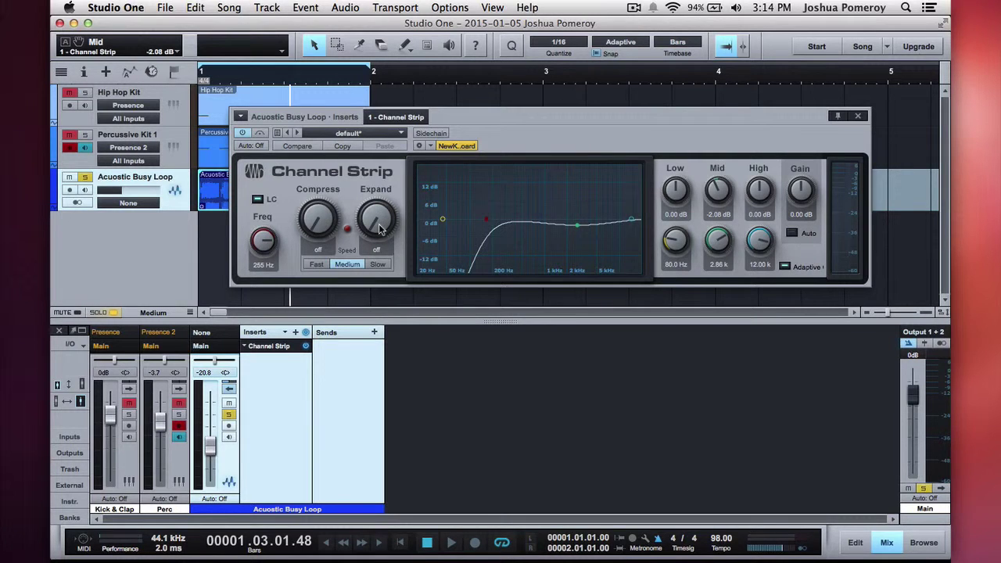
Step: Turn the Channel Strip Expand knob to 15% while the song plays
scroll(381, 229, up, 2)
scroll(378, 228, up, 1)
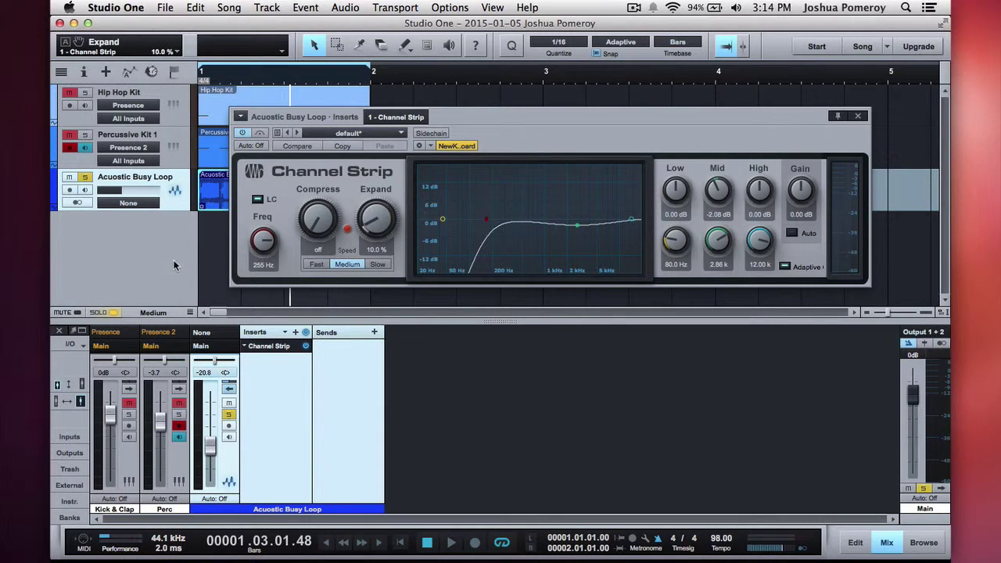
key(space)
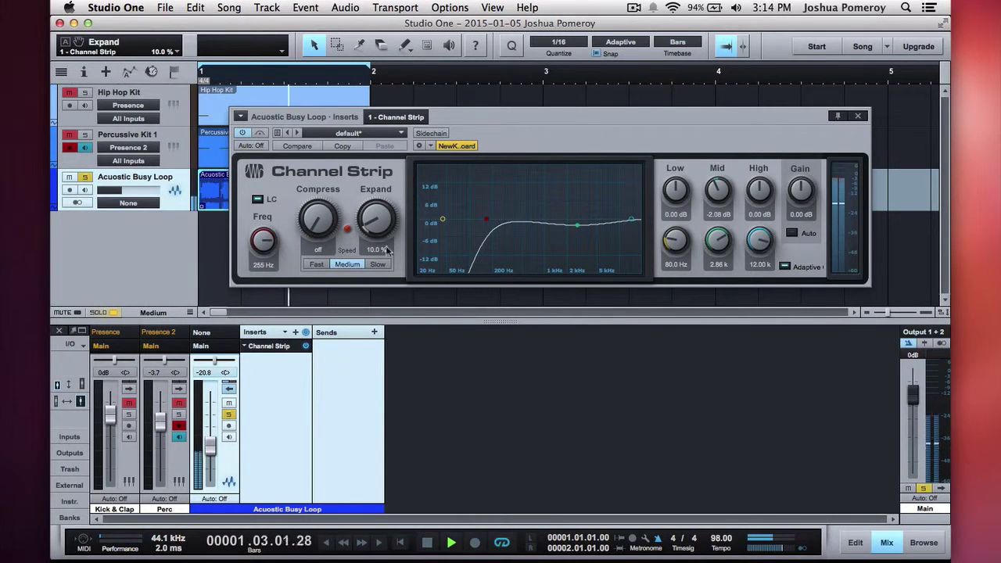
scroll(376, 227, up, 2)
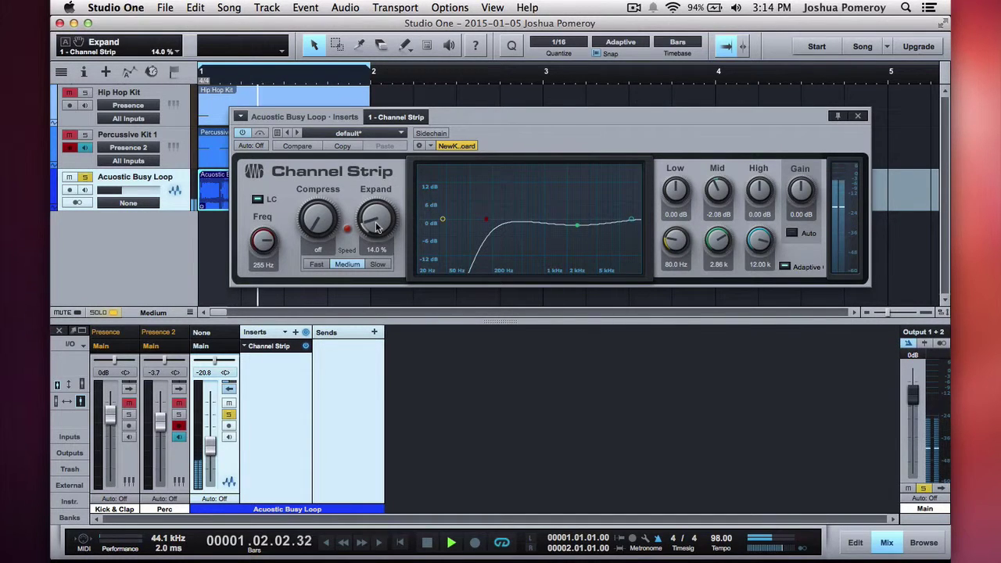
scroll(376, 227, up, 1)
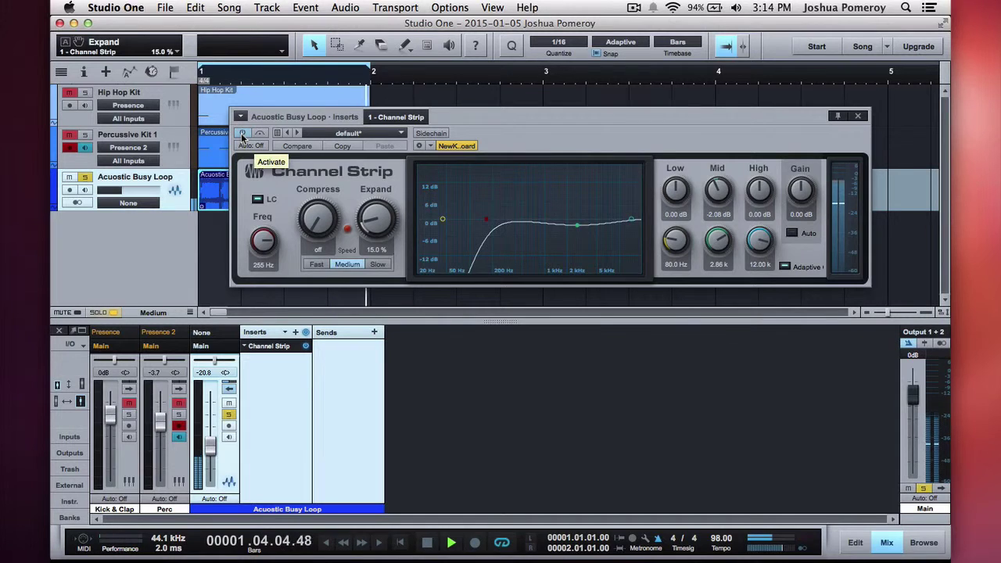
Step: Bypass and re-enable the Channel Strip to compare, set Gain to -0.72 dB, and close it
click(243, 134)
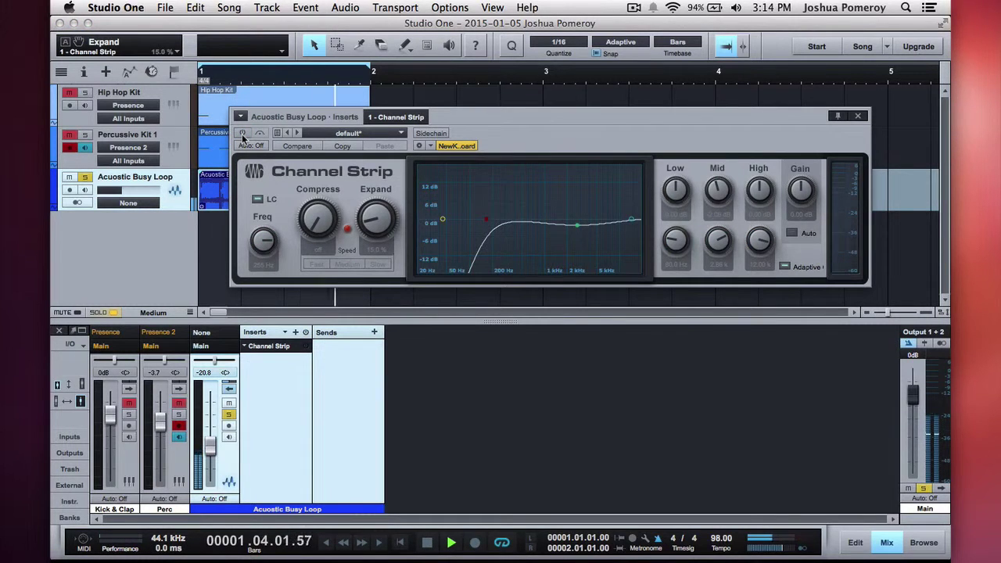
click(242, 135)
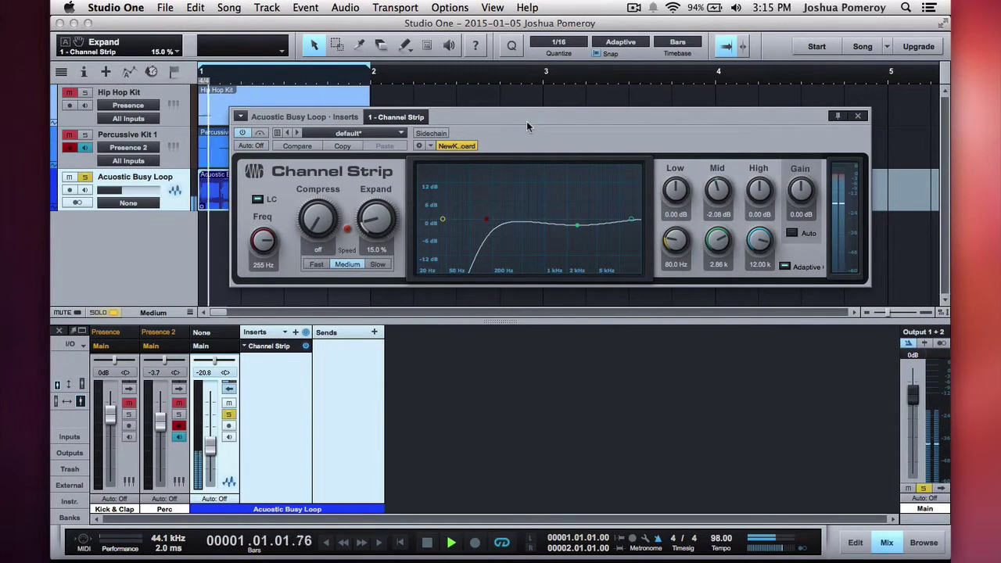
key(space)
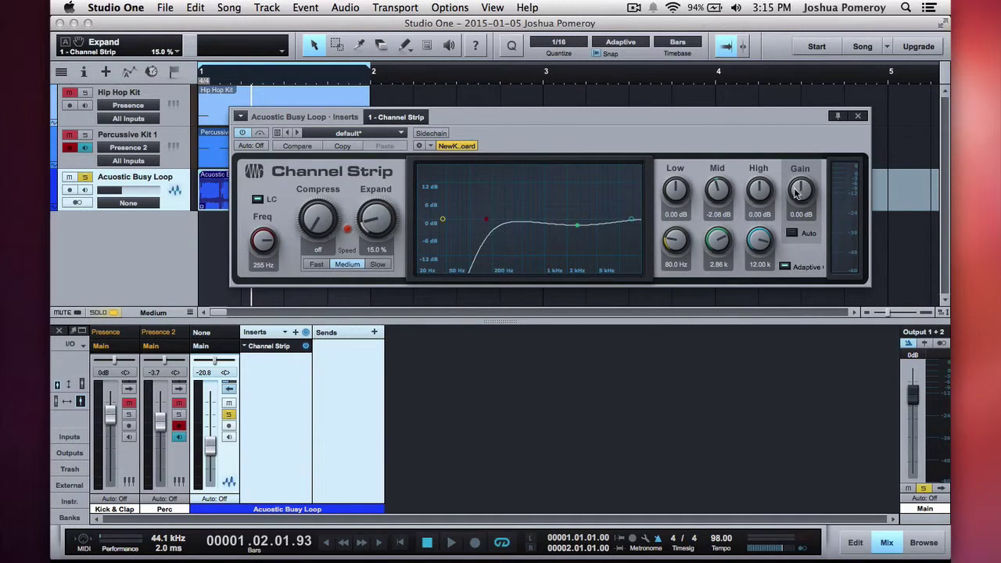
scroll(798, 194, down, 1)
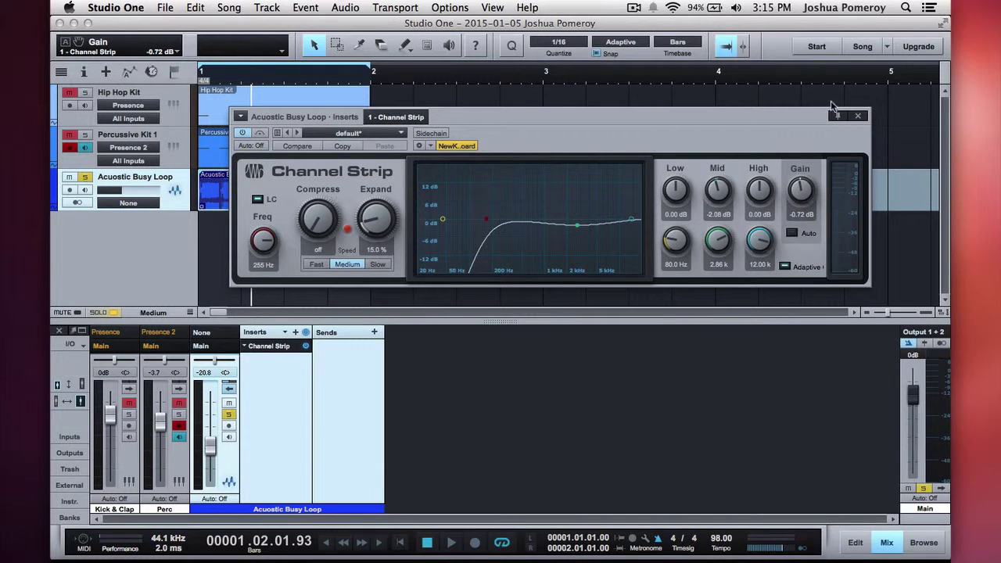
click(860, 117)
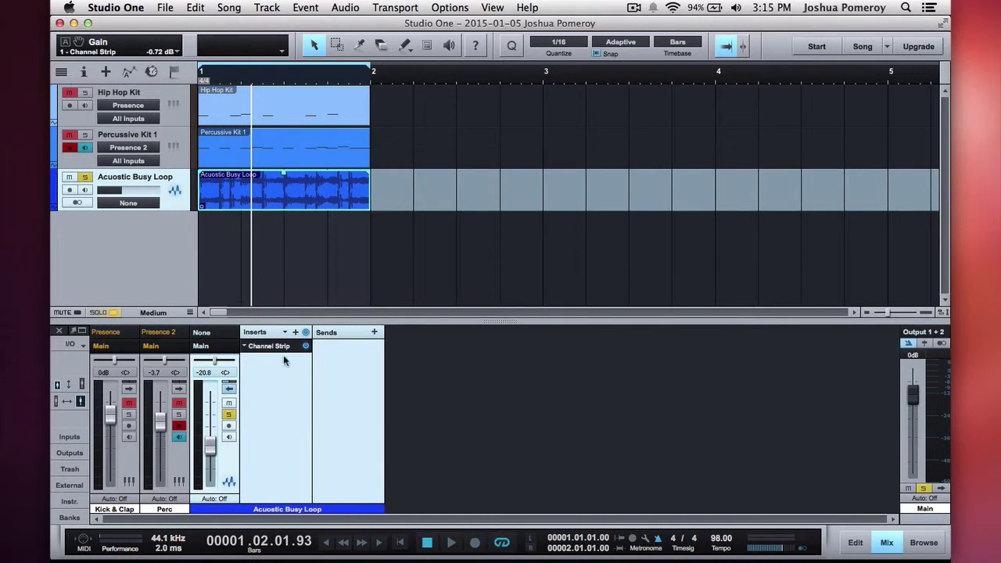
Step: Unsolo the Acoustic Busy Loop track and play the song from the top
click(85, 178)
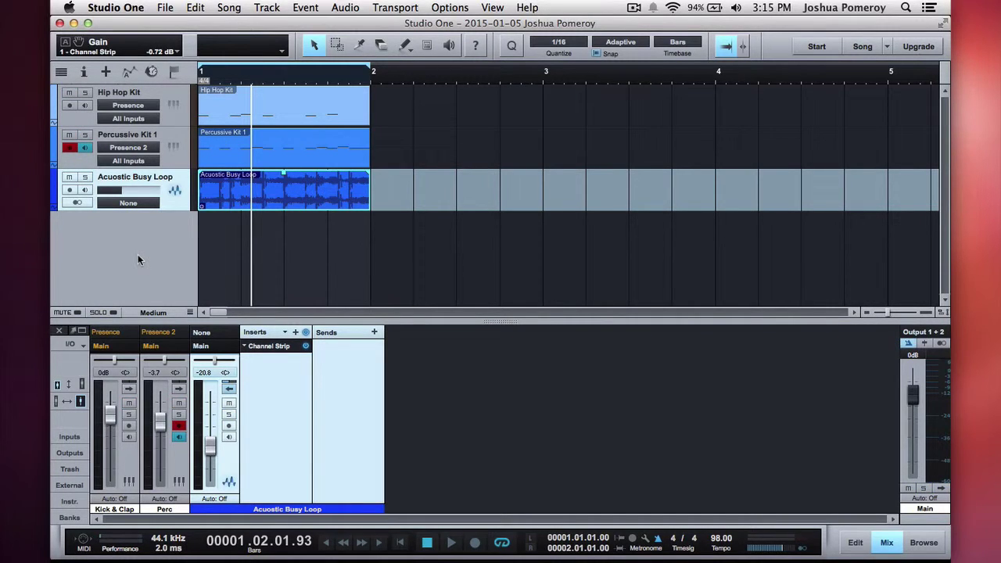
key(Home)
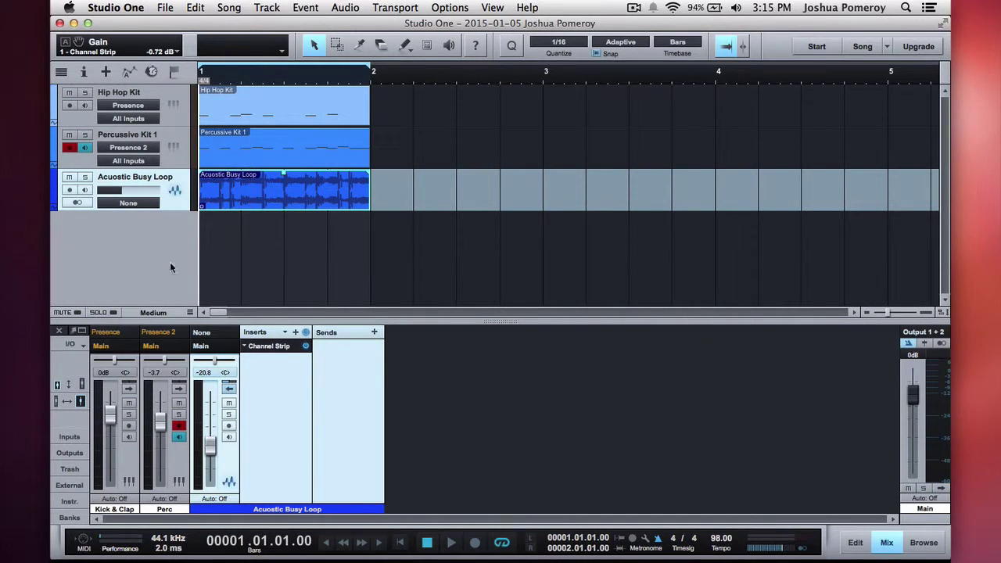
key(space)
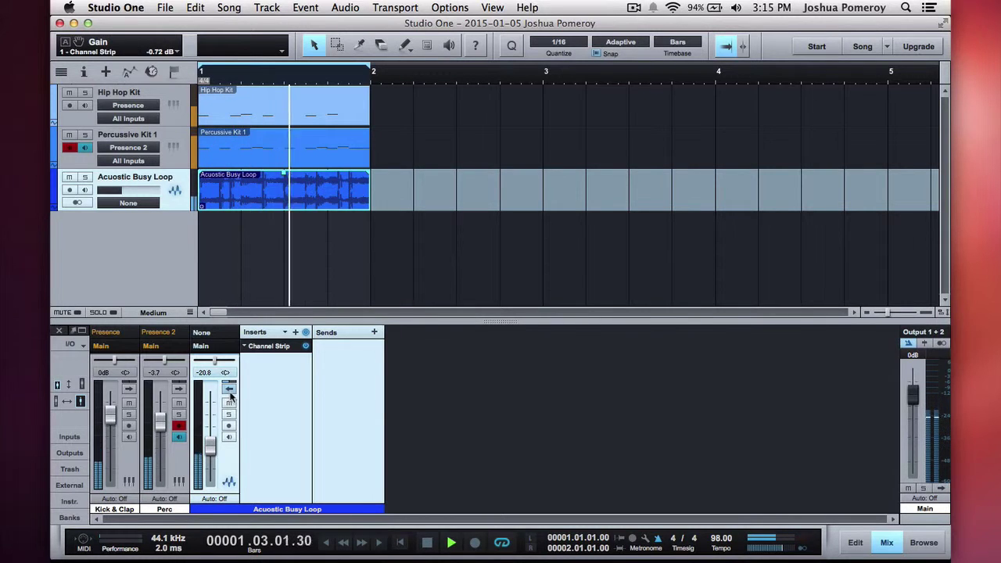
Step: Collapse the loop channel's inserts and sends after checking the insert list, then open the Browser
click(229, 388)
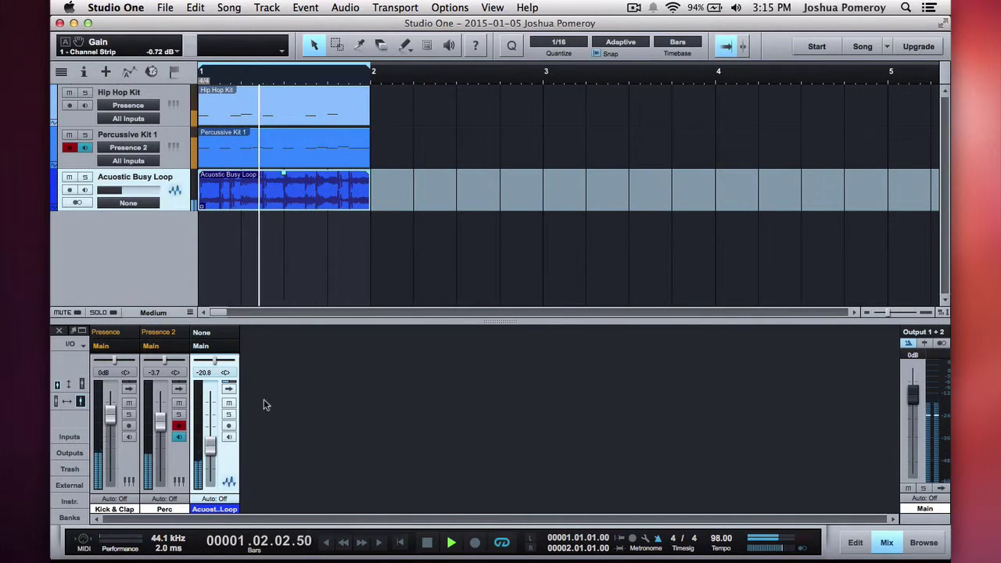
click(229, 388)
click(295, 333)
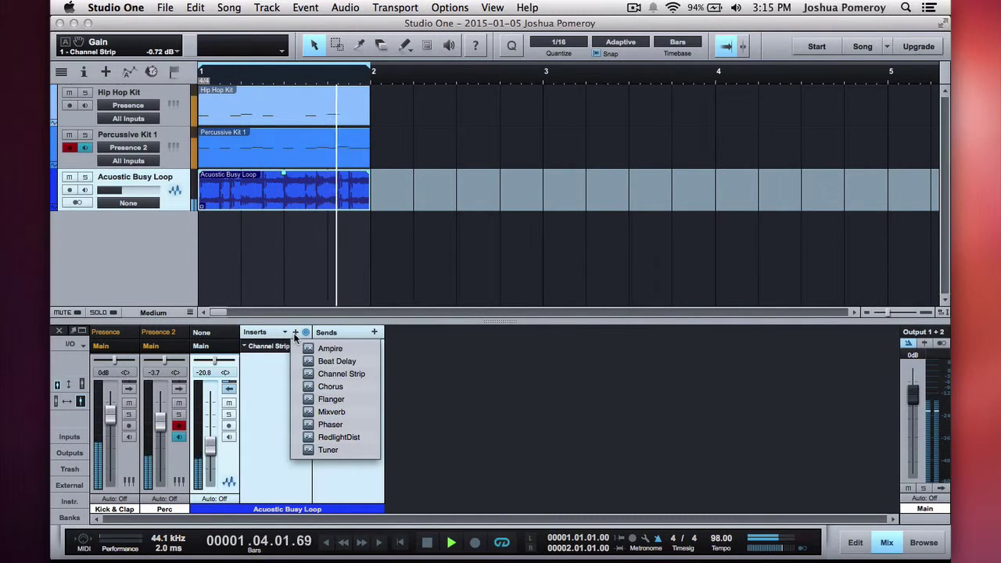
click(262, 389)
click(230, 390)
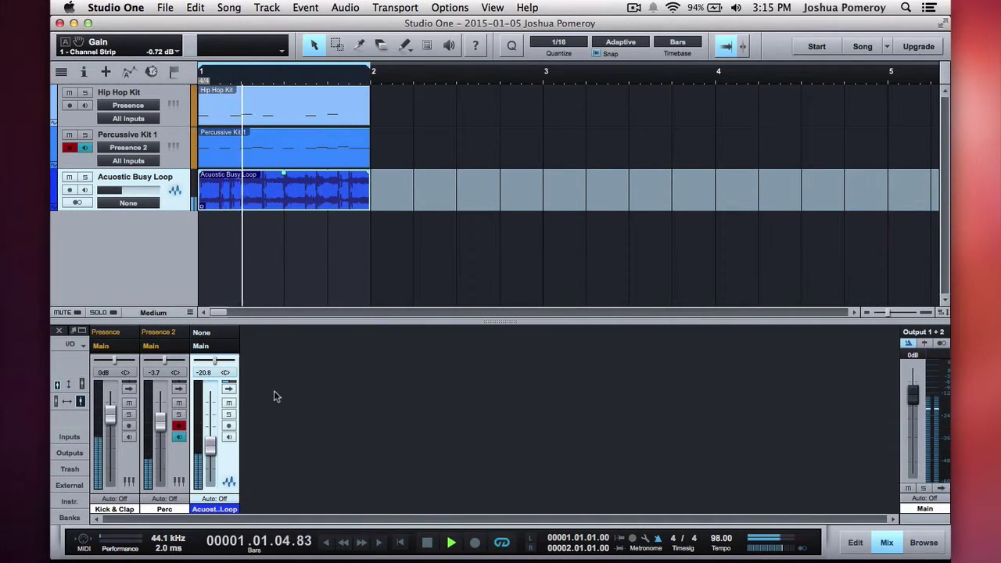
key(space)
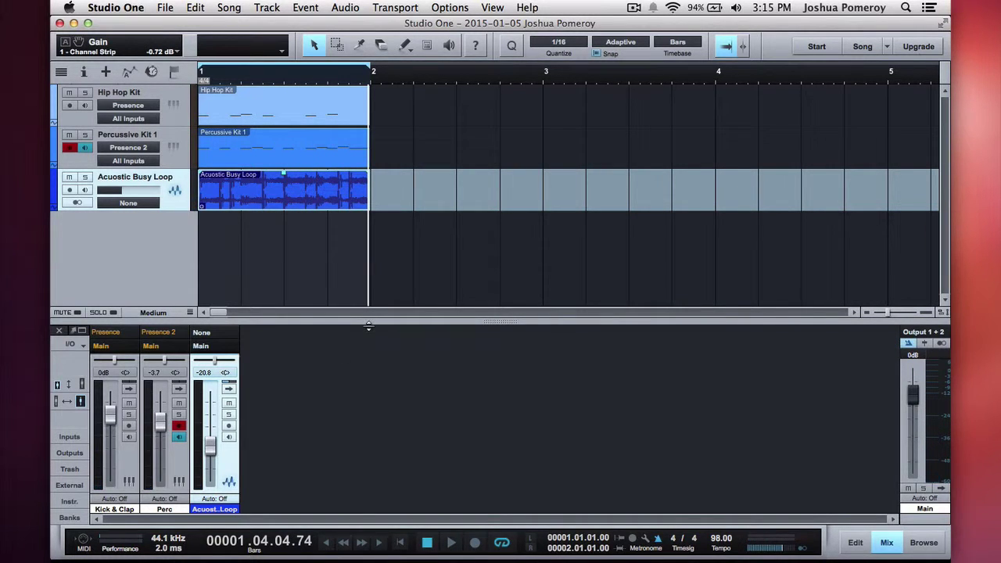
key(F5)
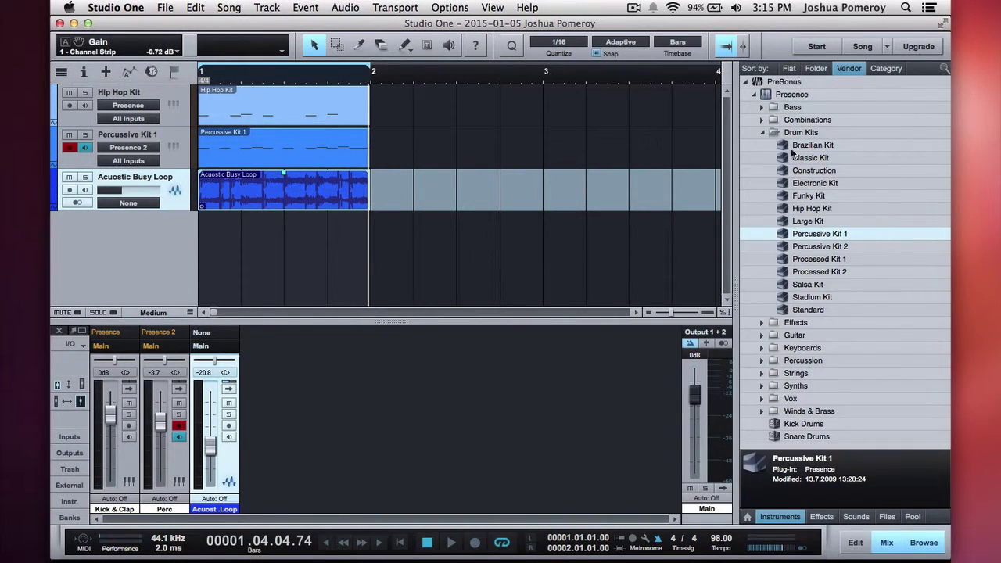
Step: Collapse the Drum Kits folder and expand the Bass preset folder in the Instruments browser
click(762, 132)
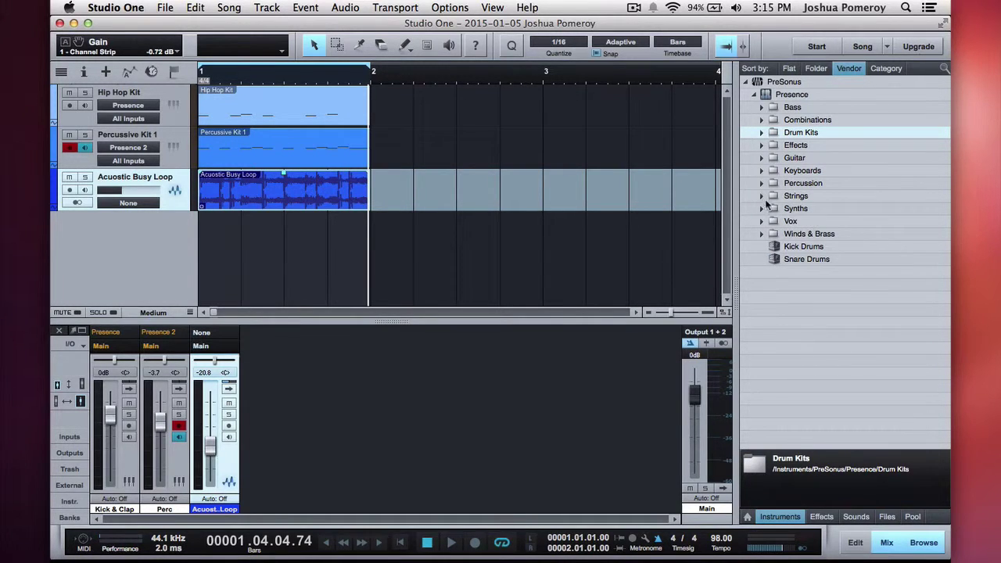
click(761, 107)
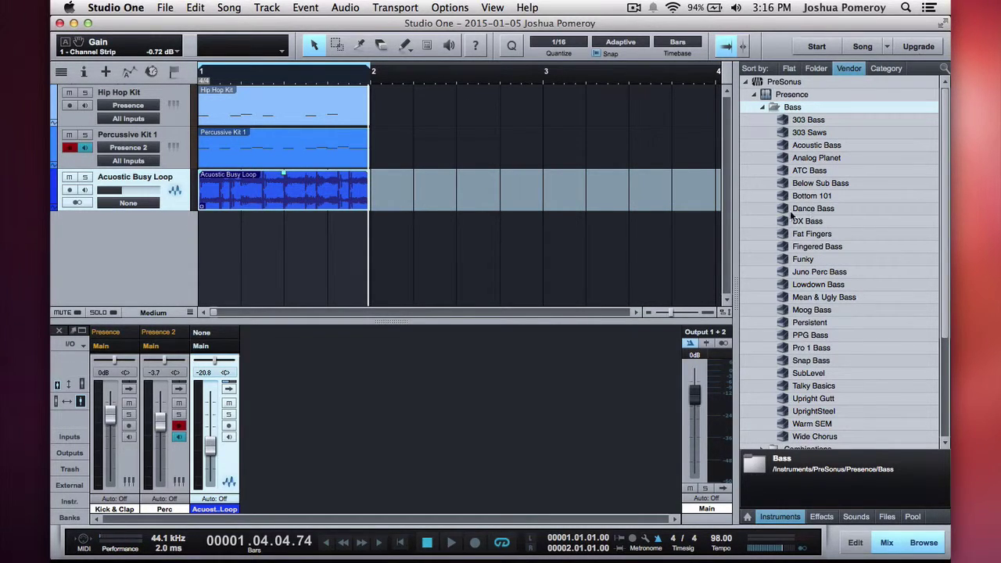
Step: Add a Dance Bass instrument track and play a few notes to hear it
drag(784, 210, 112, 246)
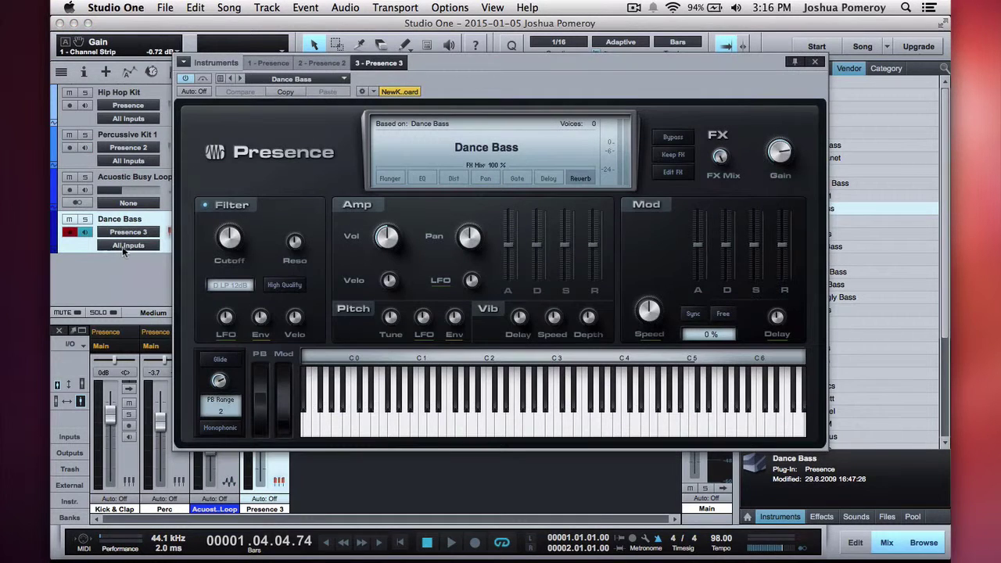
click(442, 400)
click(494, 423)
click(532, 425)
click(584, 424)
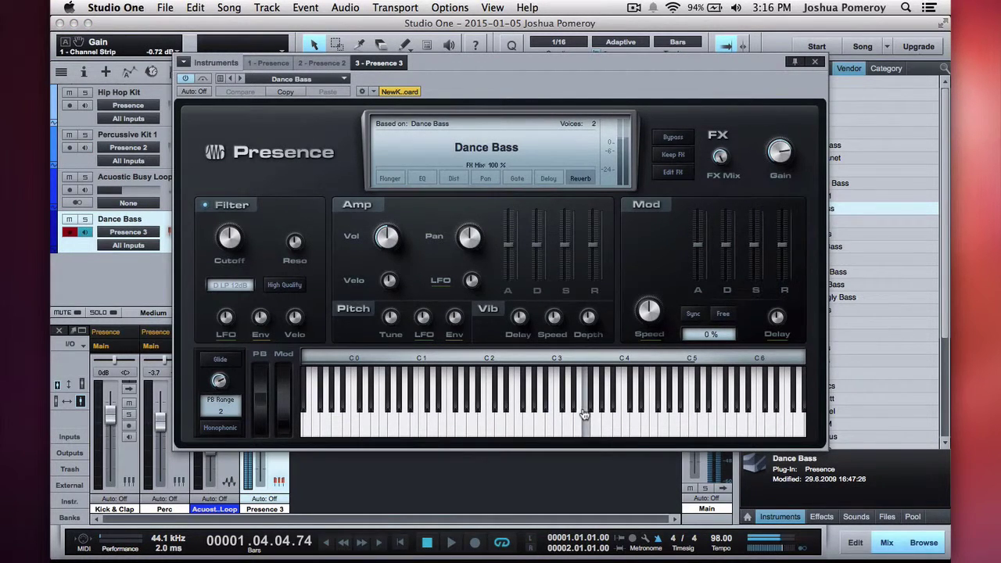
Step: Audition the DX Bass and Fat Fingers presets on the on-screen keyboard
click(313, 81)
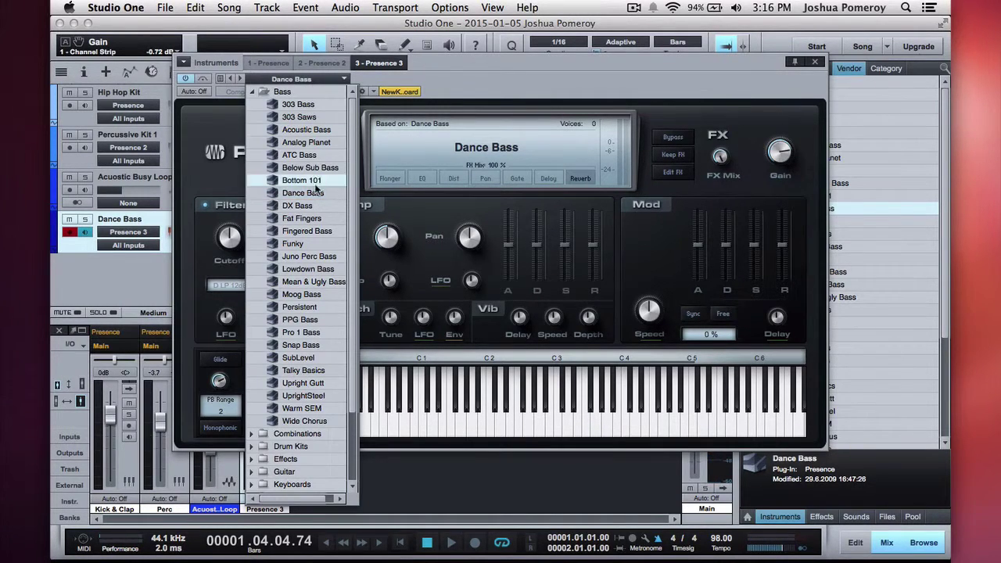
click(557, 427)
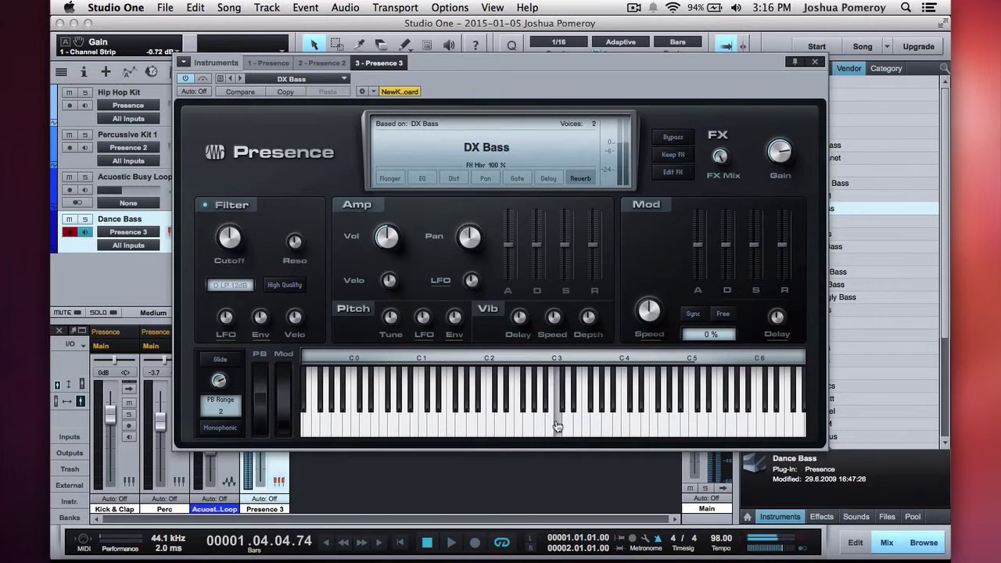
click(313, 78)
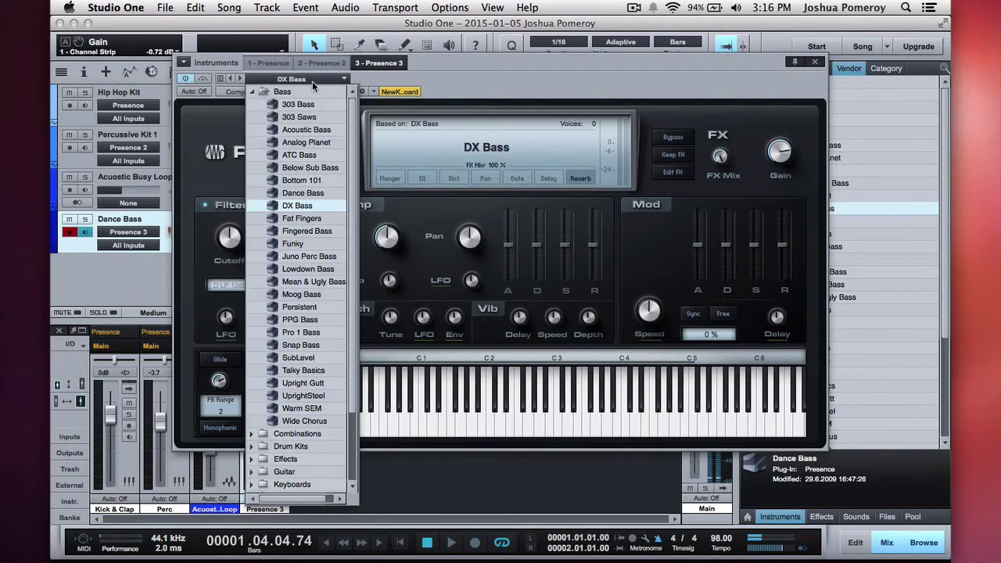
key(Down)
mouse_move(541, 419)
mouse_down()
mouse_move(585, 425)
mouse_move(428, 420)
mouse_up()
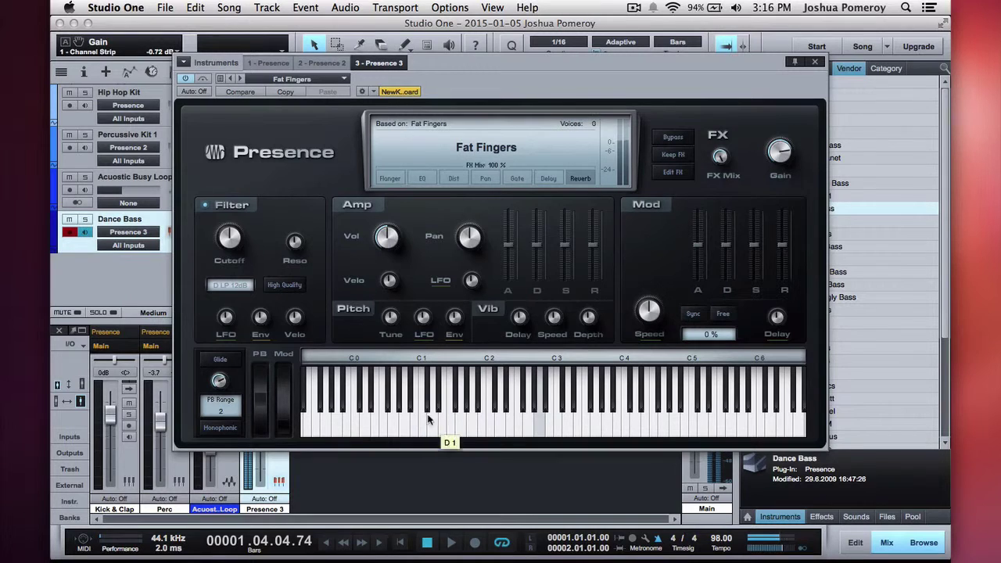
Step: Load the Moog Bass preset, play a few notes, and close the instrument window
click(290, 82)
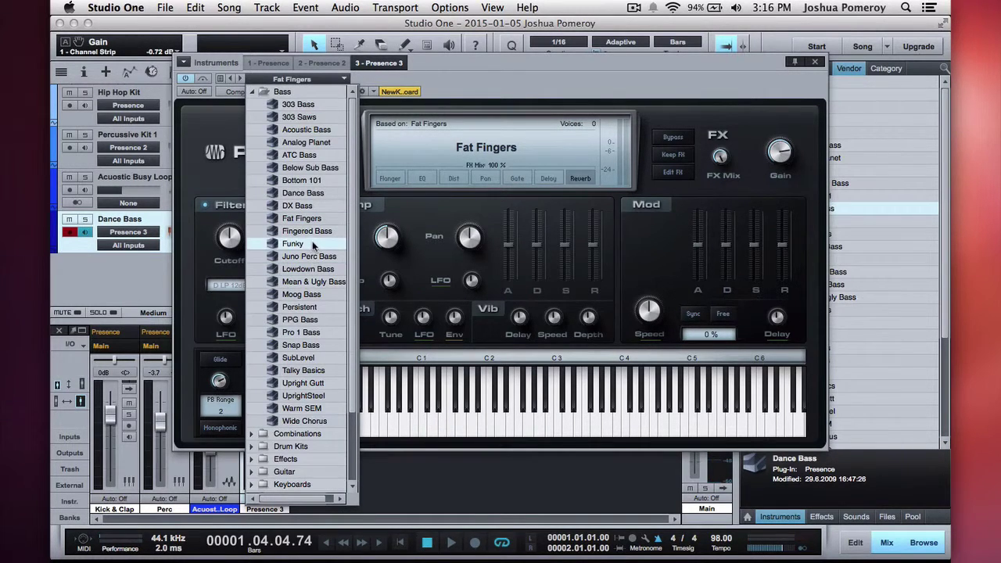
click(317, 295)
click(524, 431)
click(589, 422)
click(587, 425)
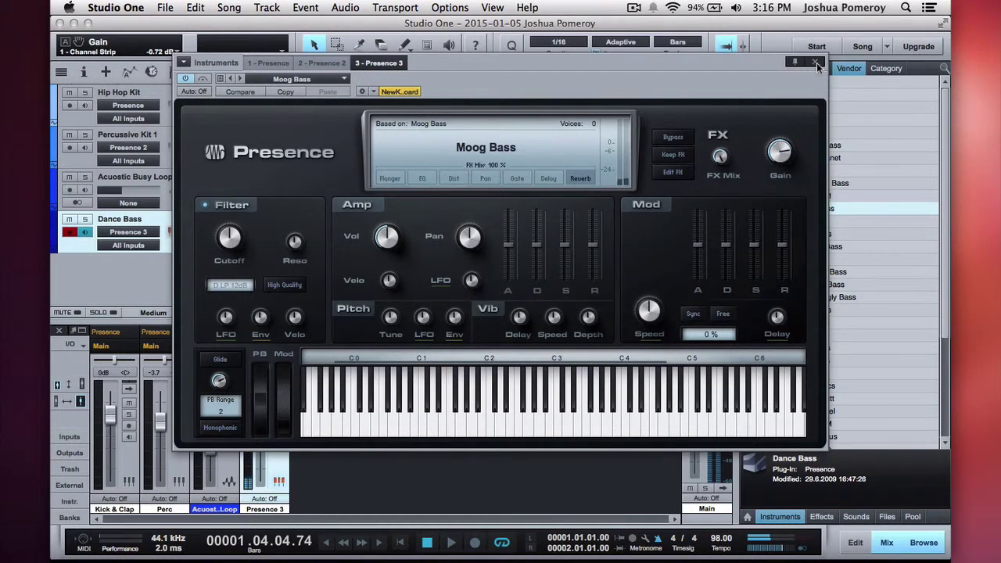
click(816, 63)
Step: Open the Dance Bass part, draw a double-length D3 note at the bar start and play it back
double_click(217, 234)
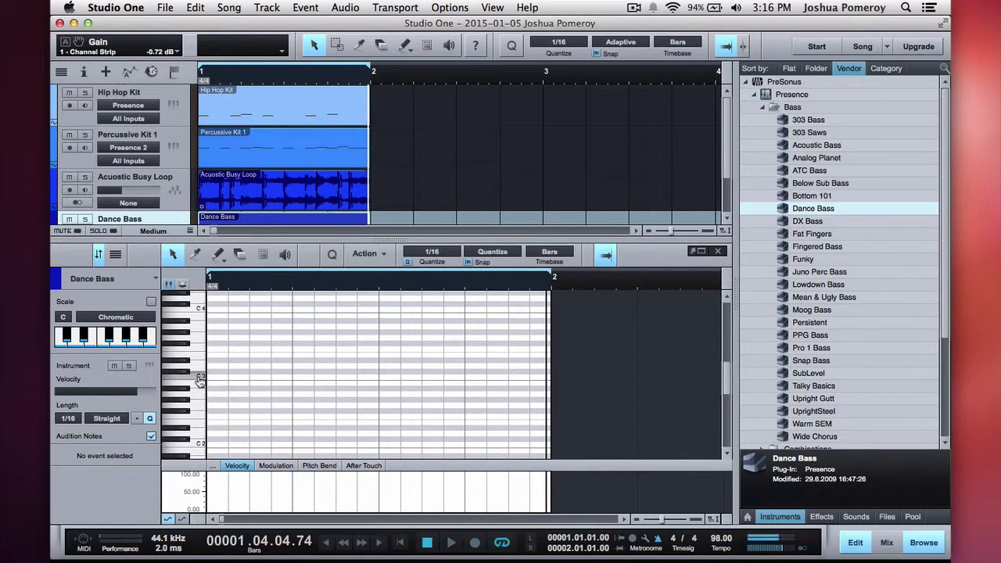
scroll(200, 381, up, 1)
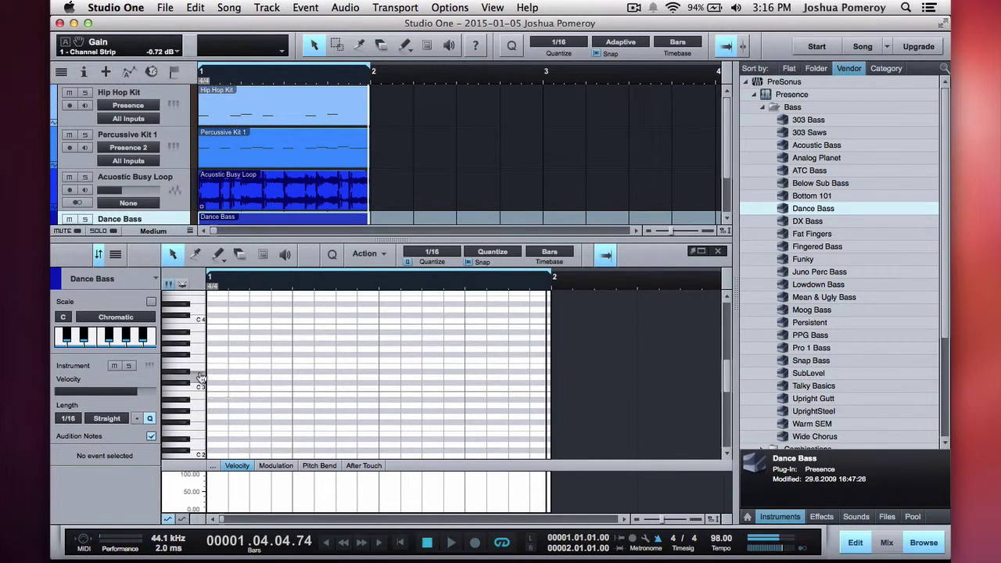
click(301, 376)
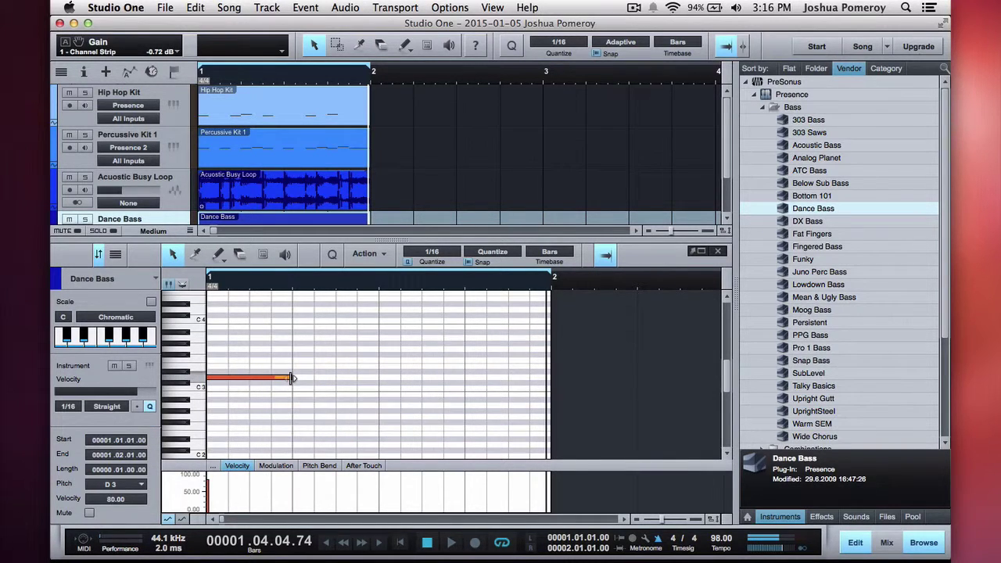
drag(310, 379, 375, 384)
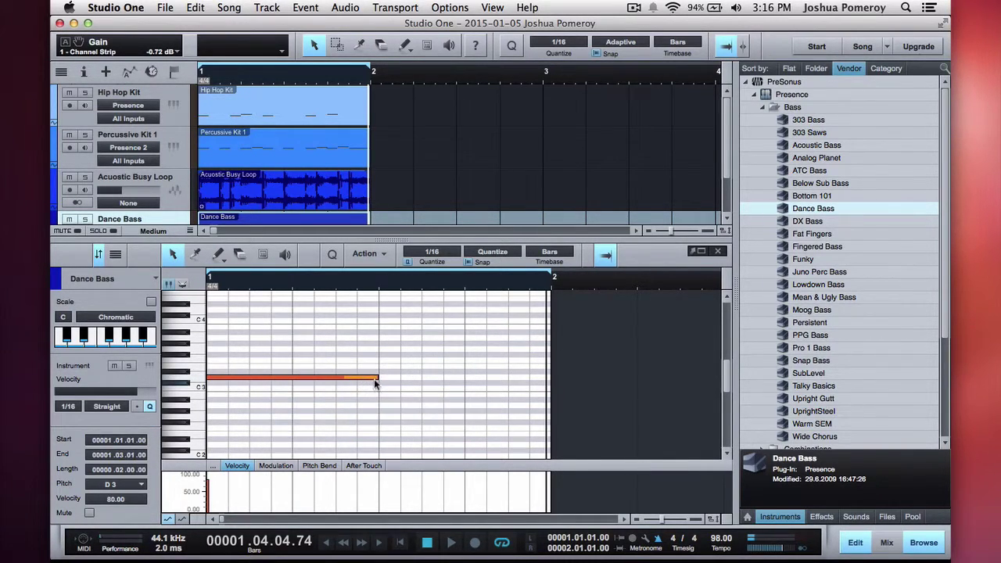
key(space)
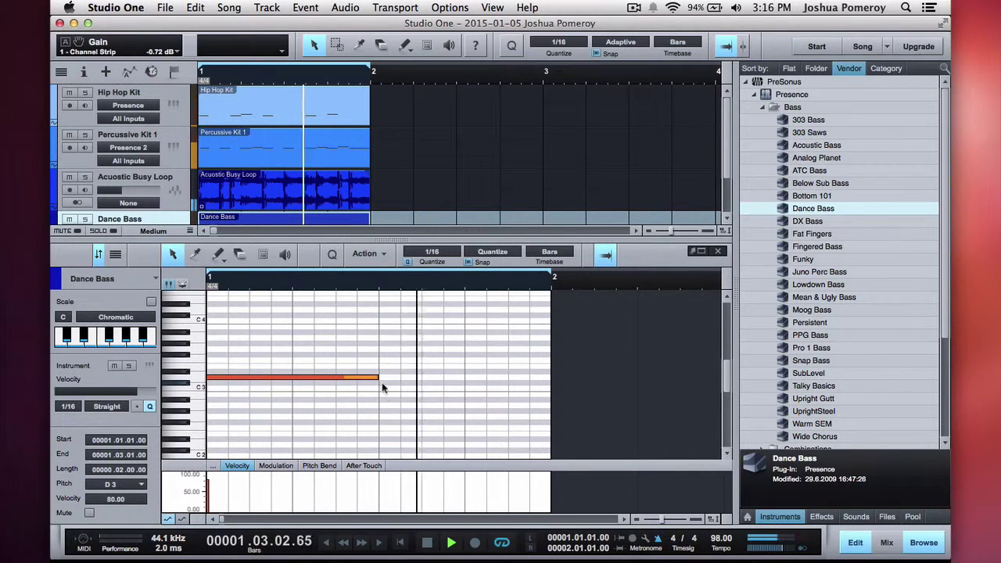
key(space)
Step: Shorten the first D3, draw a note after the D#3, and shift a D3 one sixteenth later
mouse_move(379, 380)
mouse_down()
mouse_move(323, 381)
mouse_move(341, 381)
mouse_move(346, 363)
mouse_move(345, 375)
mouse_move(381, 373)
mouse_up()
key(space)
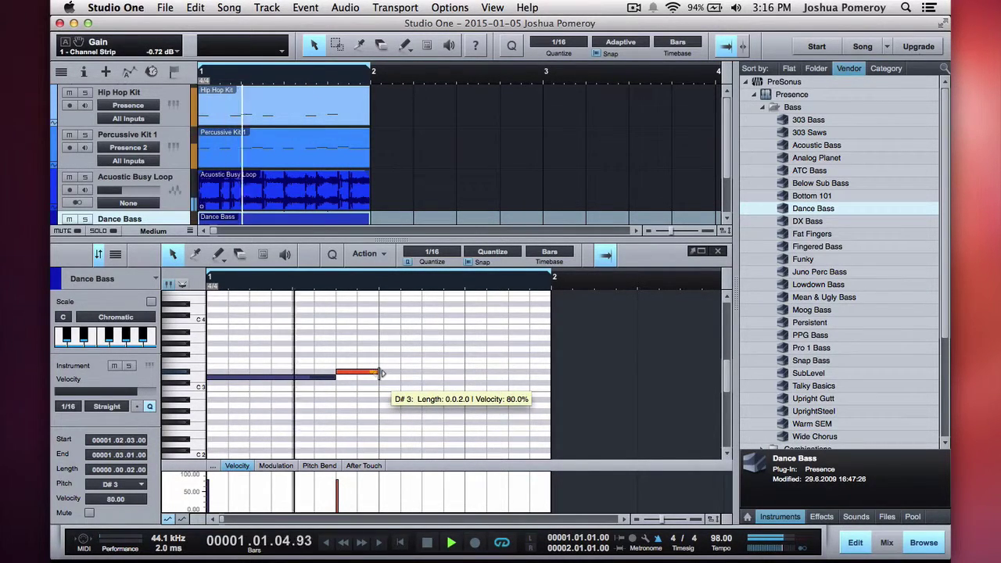
key(space)
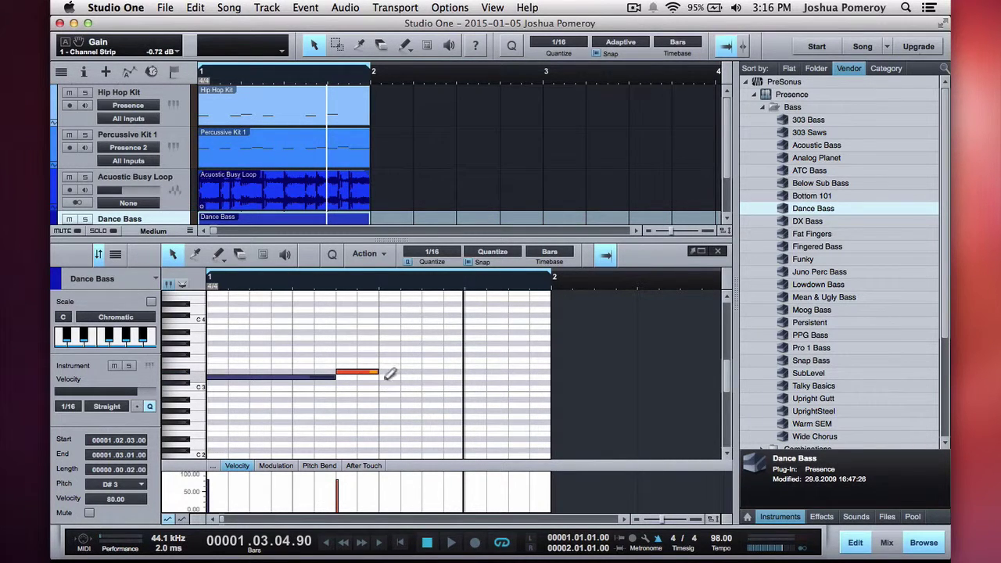
mouse_move(390, 373)
mouse_down()
mouse_move(442, 374)
mouse_move(479, 362)
mouse_move(467, 377)
mouse_up()
key(space)
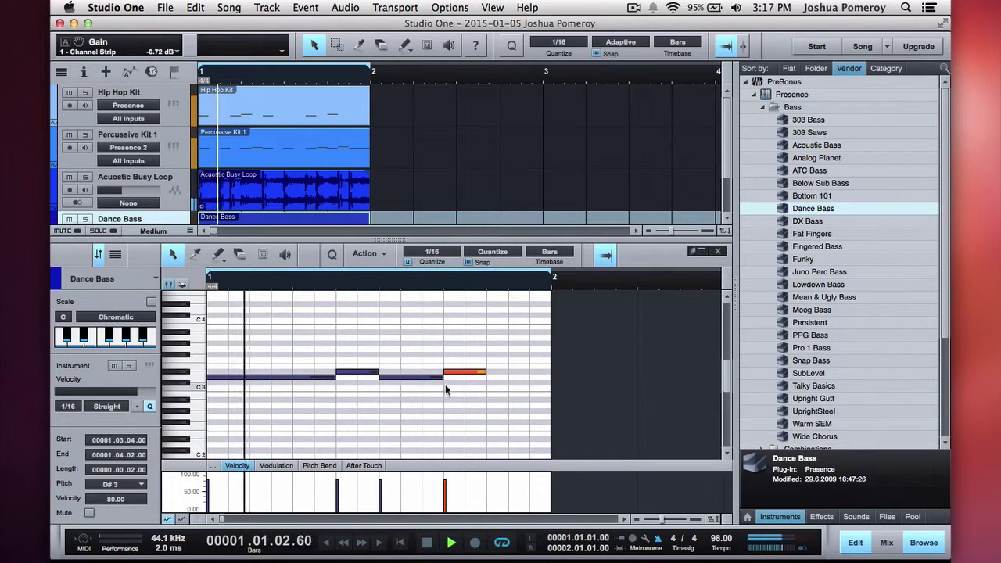
key(space)
drag(435, 379, 504, 376)
key(space)
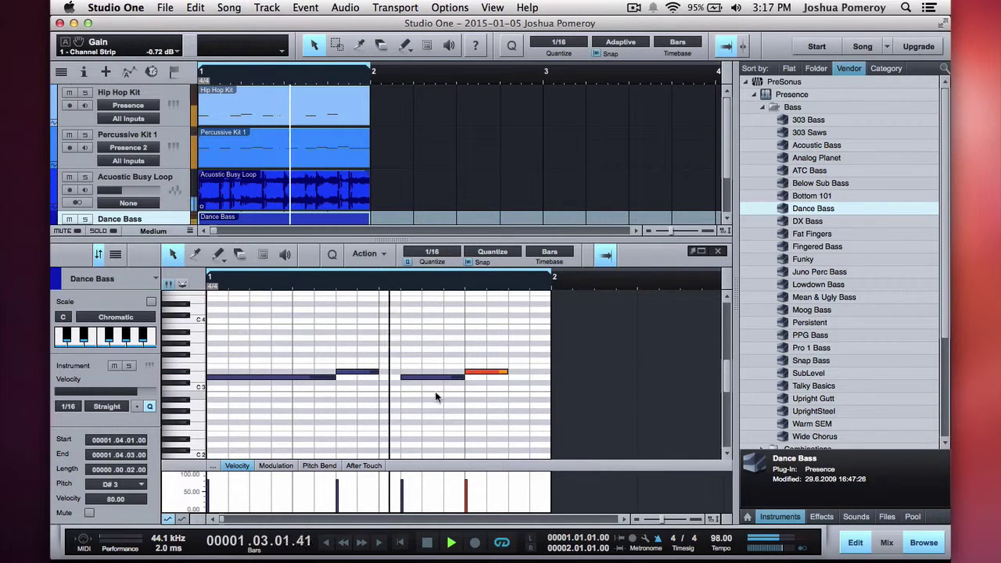
drag(420, 383, 449, 398)
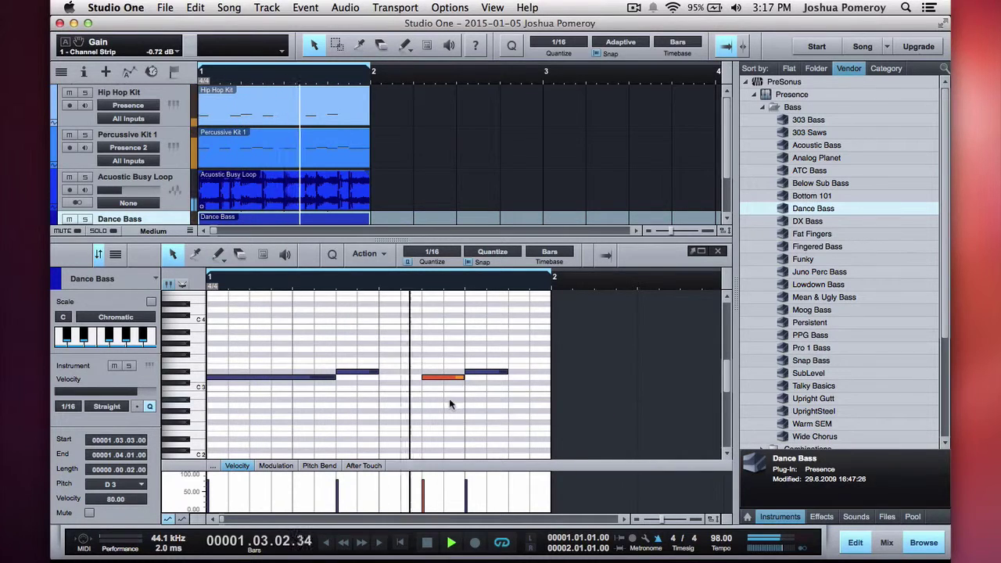
Step: Add a short D3 note in beat three and two short D4 notes near the bar end
click(385, 377)
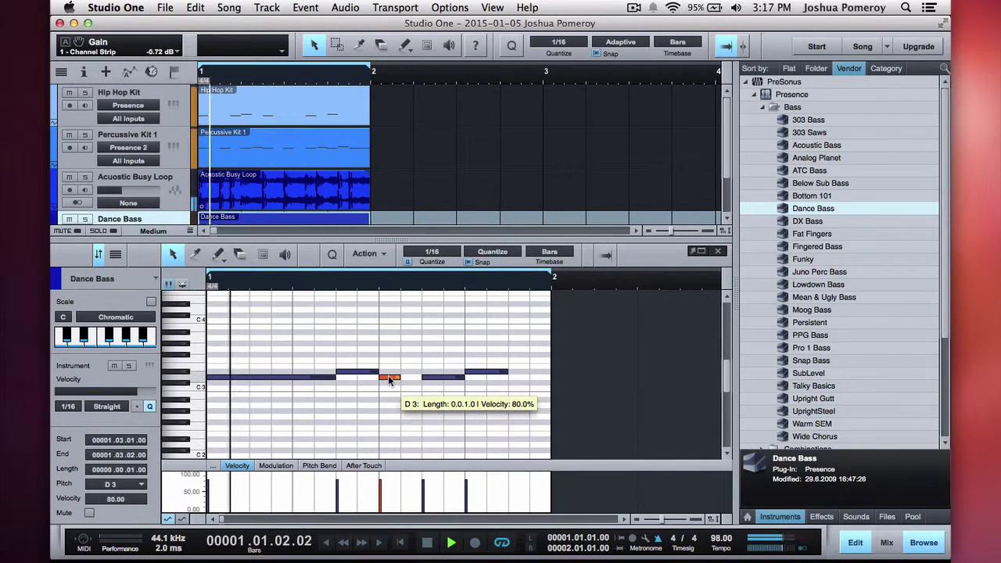
drag(396, 381, 420, 389)
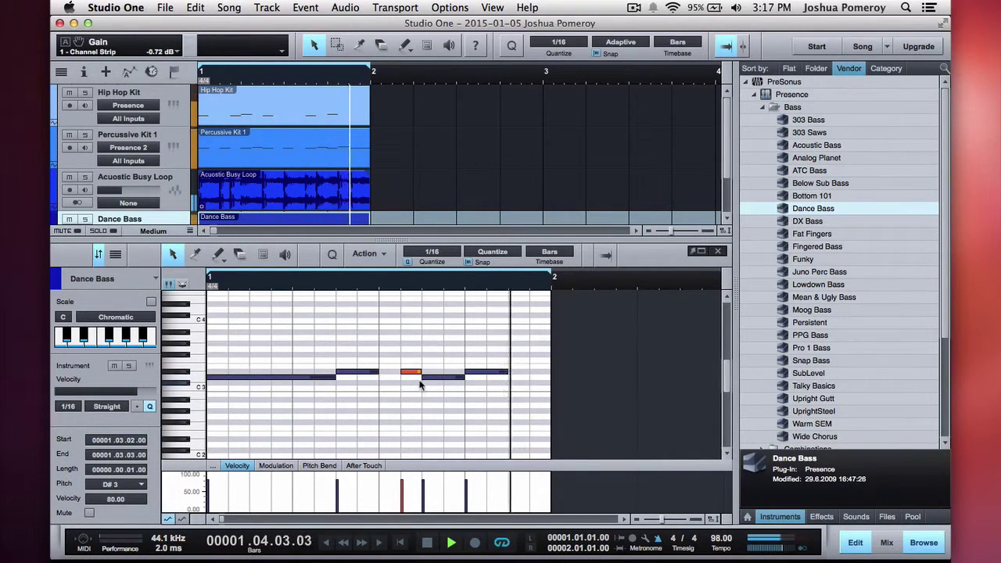
key(Down)
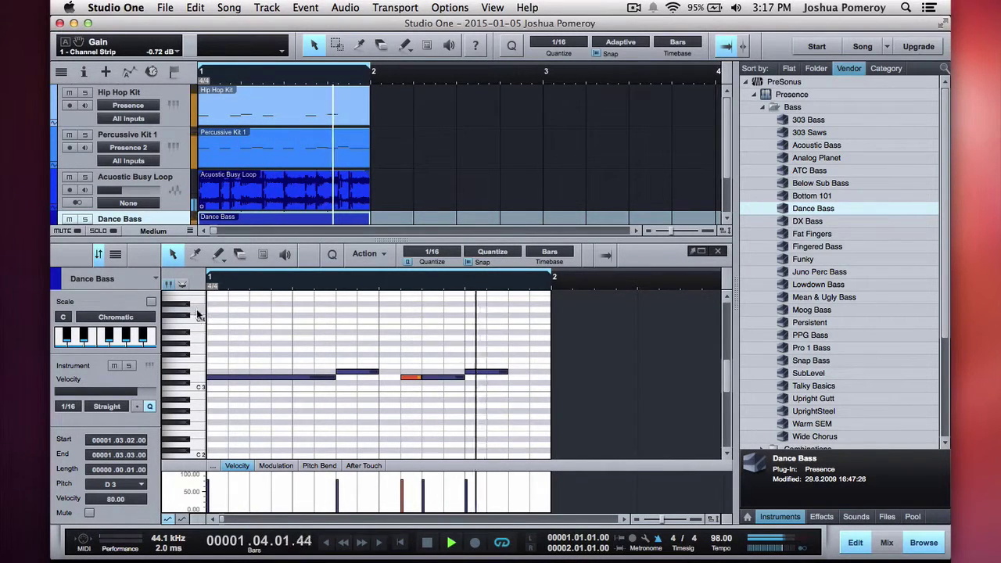
super+click(385, 309)
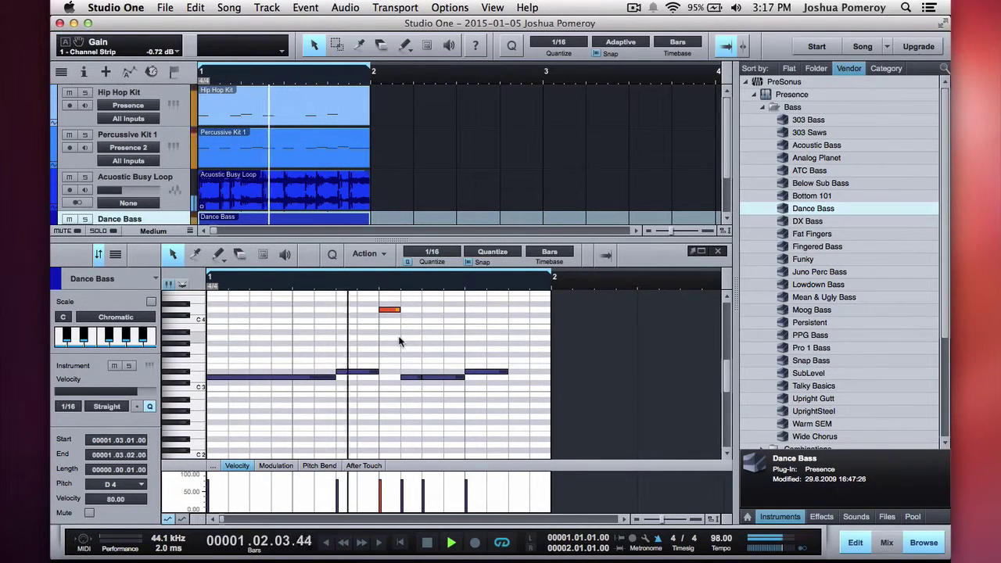
super+click(516, 310)
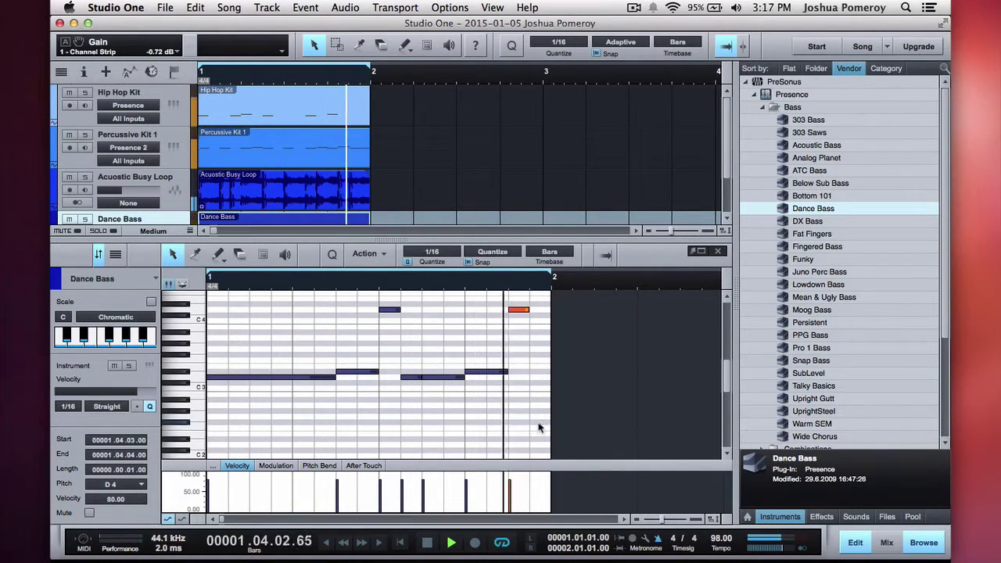
scroll(508, 344, up, 3)
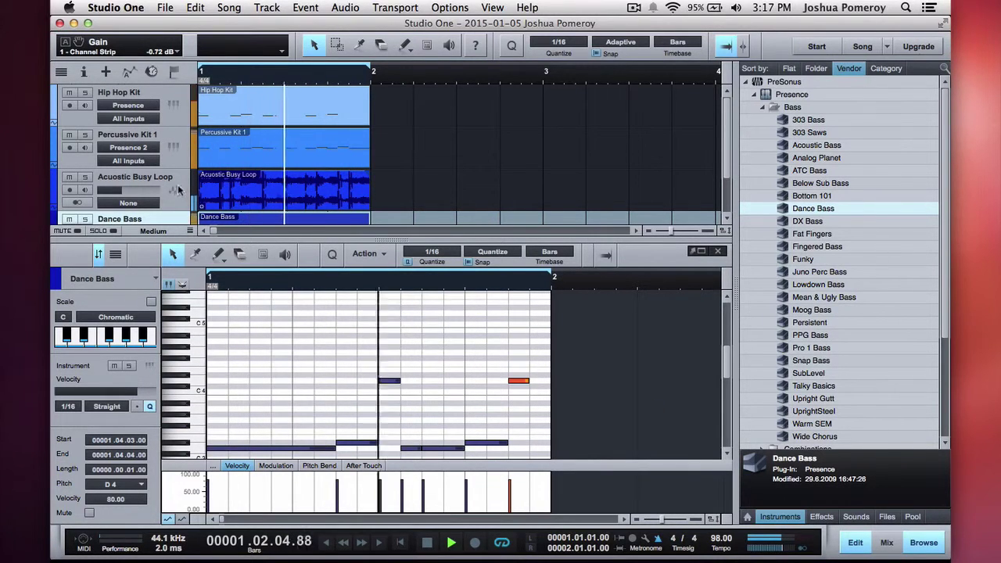
Step: Show the mixer, solo the Dance Bass track and play from the song start
key(F3)
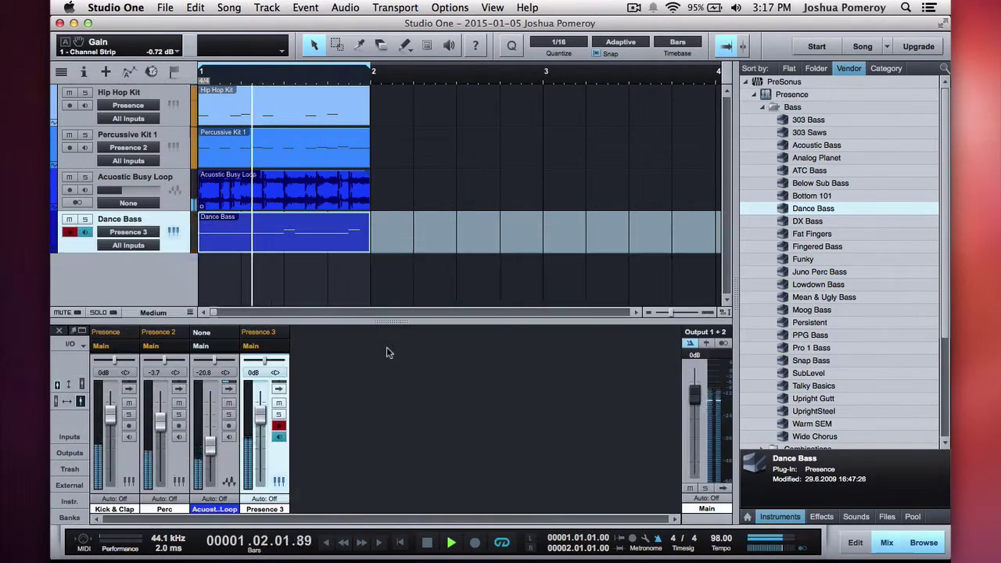
key(space)
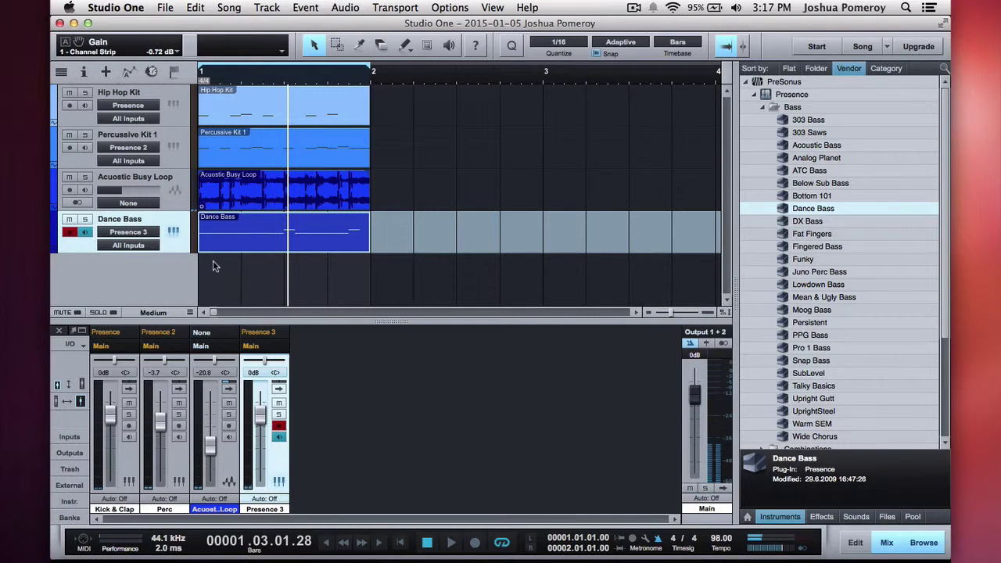
key(comma)
click(86, 220)
key(space)
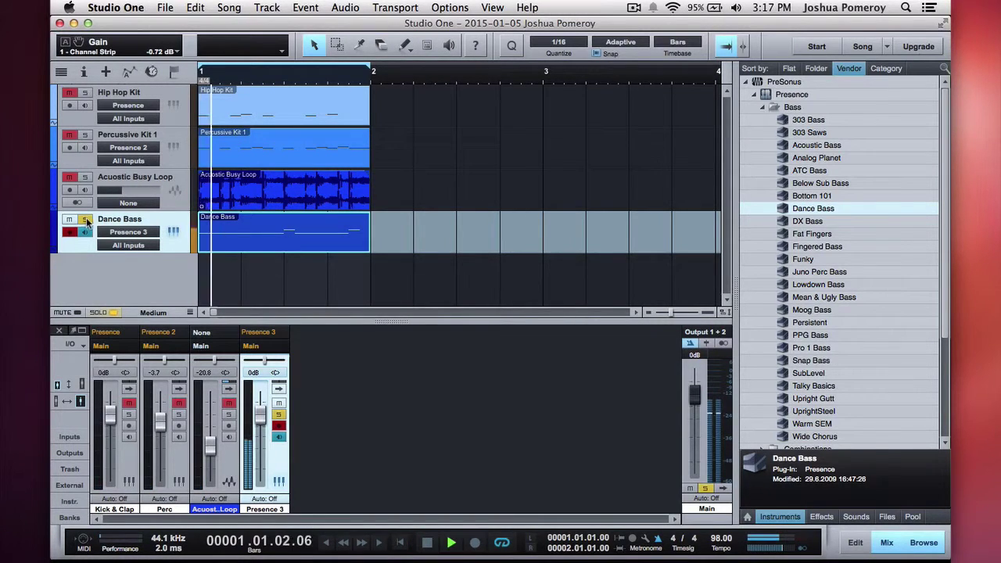
Step: In the Presence editor, raise the Moog Bass filter cutoff and enable Monophonic
click(173, 231)
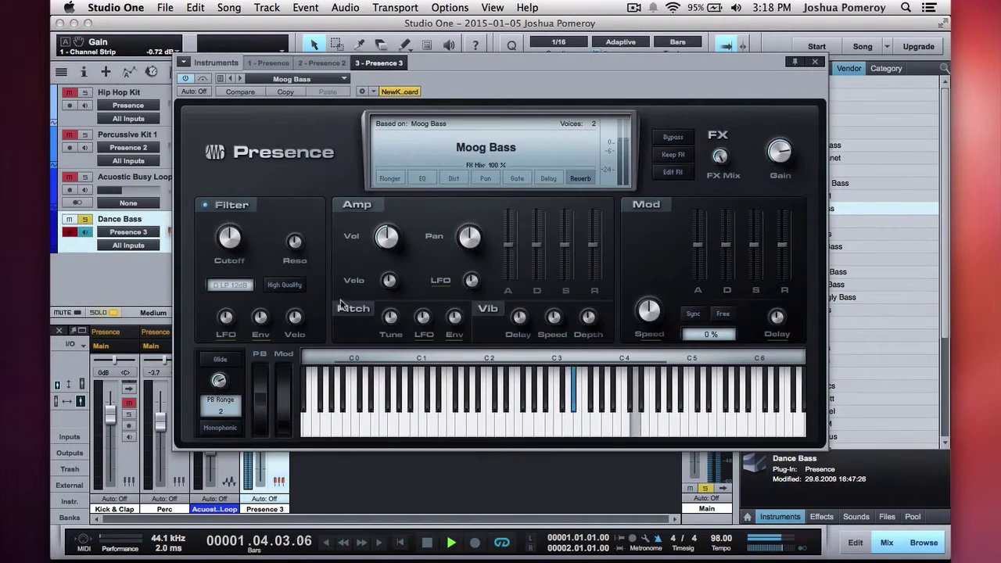
scroll(229, 249, up, 2)
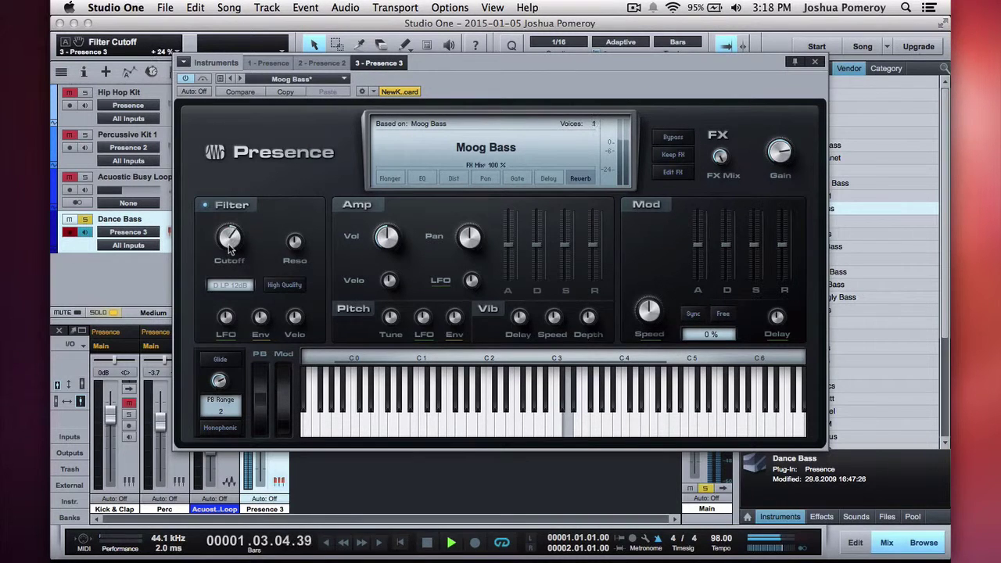
drag(229, 248, 226, 206)
drag(238, 276, 225, 252)
click(221, 429)
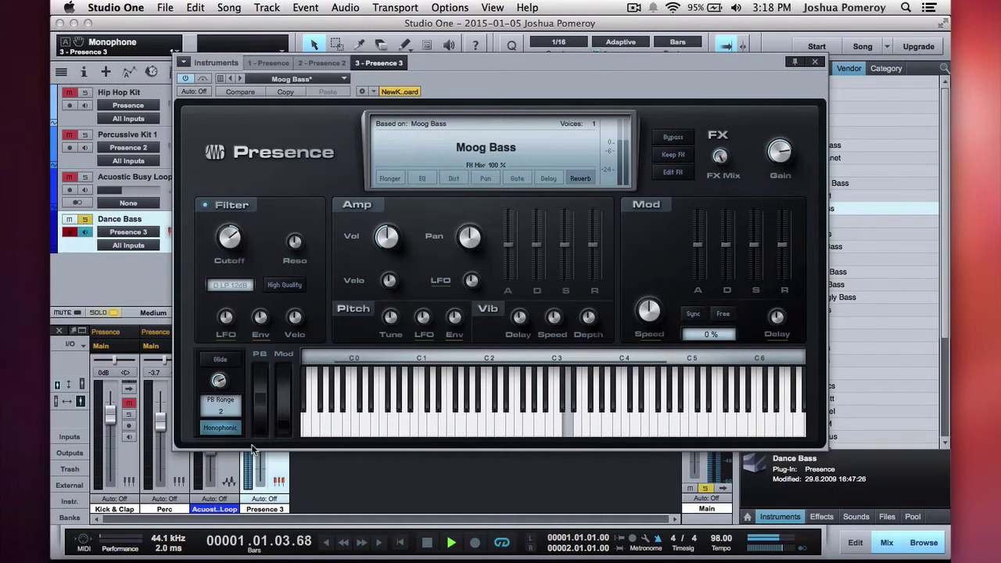
drag(521, 393, 530, 392)
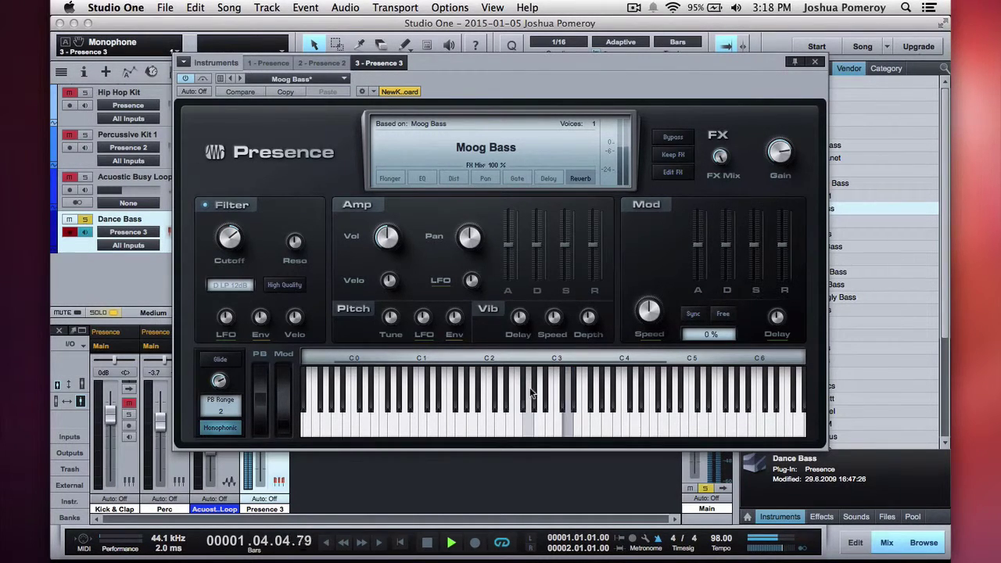
Step: Show the Presence effects page, enable the distortion and raise its drive
click(672, 176)
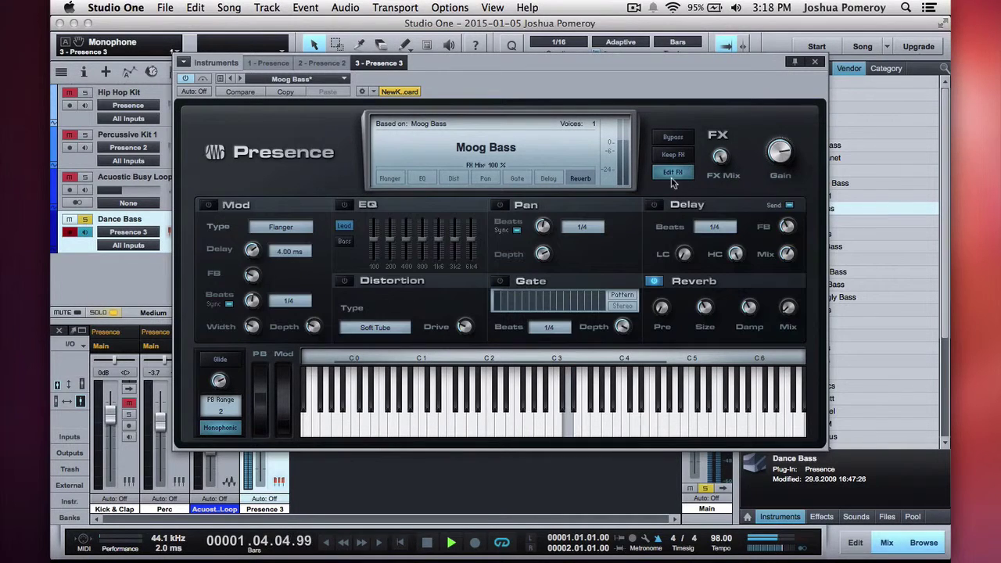
click(344, 281)
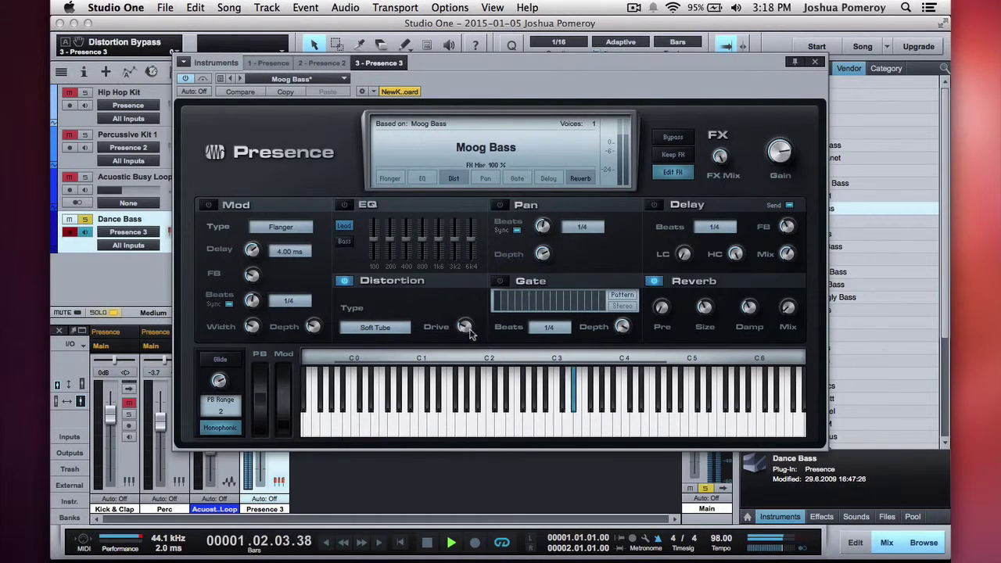
drag(469, 352, 467, 341)
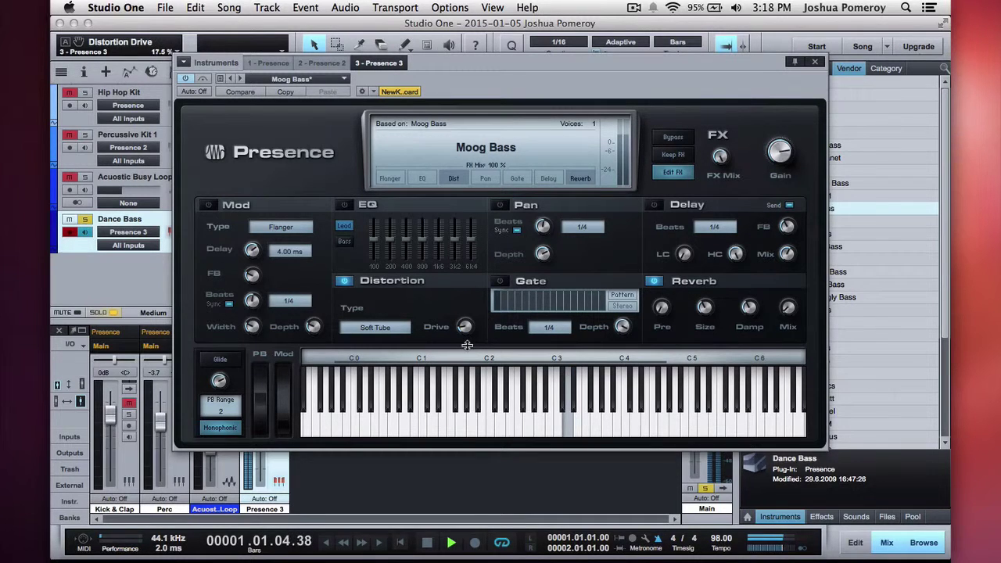
scroll(779, 158, down, 2)
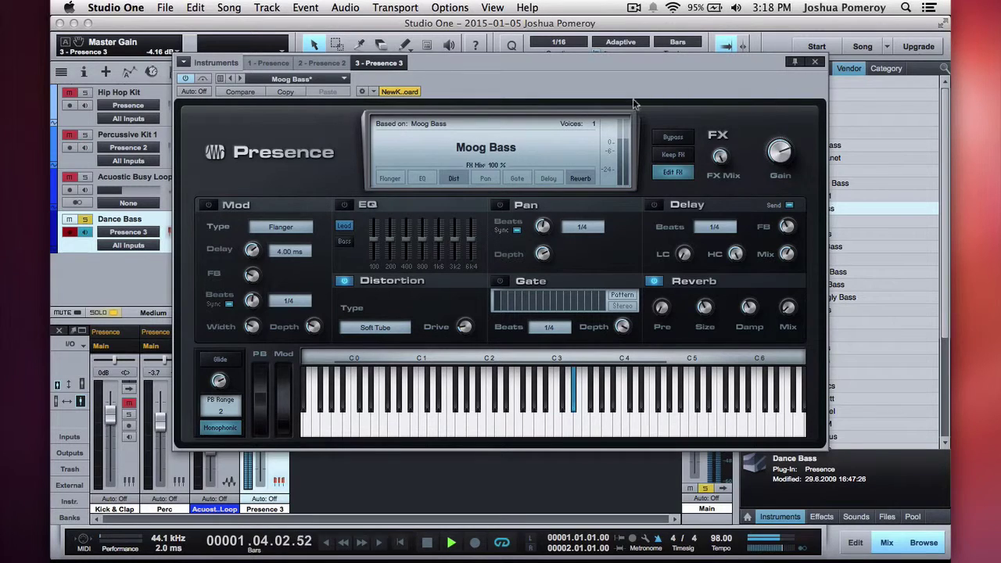
Step: Try the Transistor, Bad Tube, OpAmp and Soft Tube 2 distortion types, then settle on Soft Tube
click(387, 327)
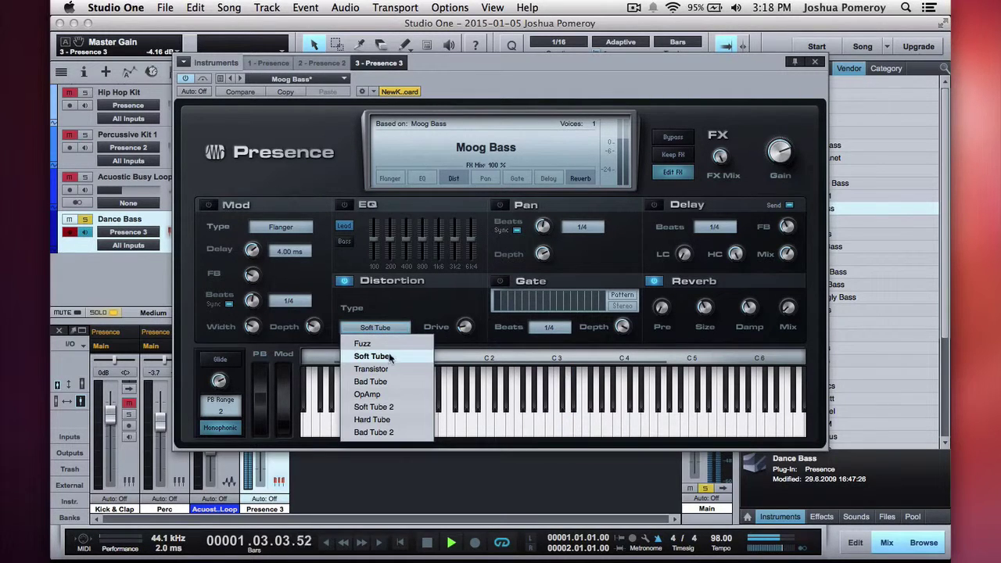
click(389, 367)
click(387, 328)
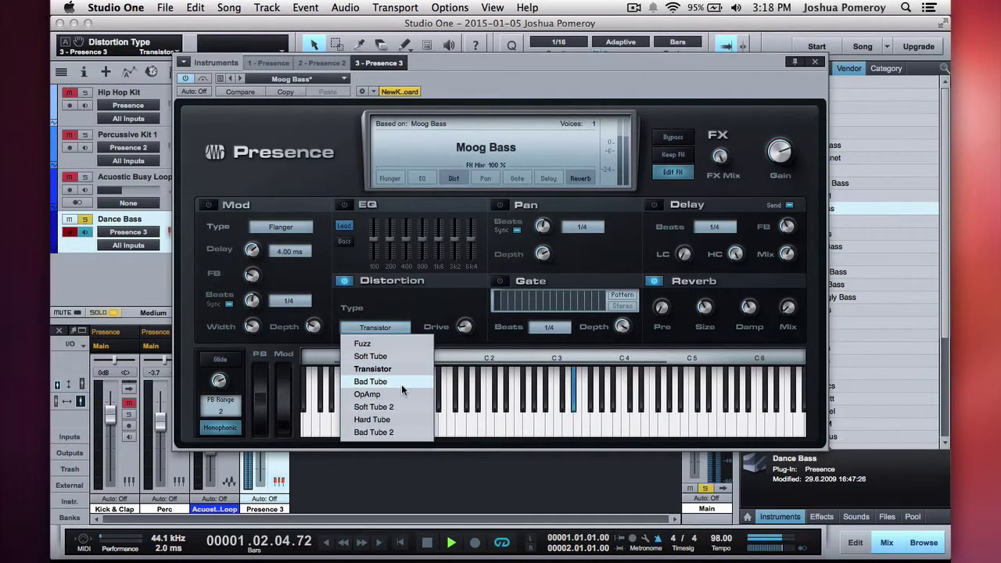
click(402, 384)
click(391, 329)
click(395, 394)
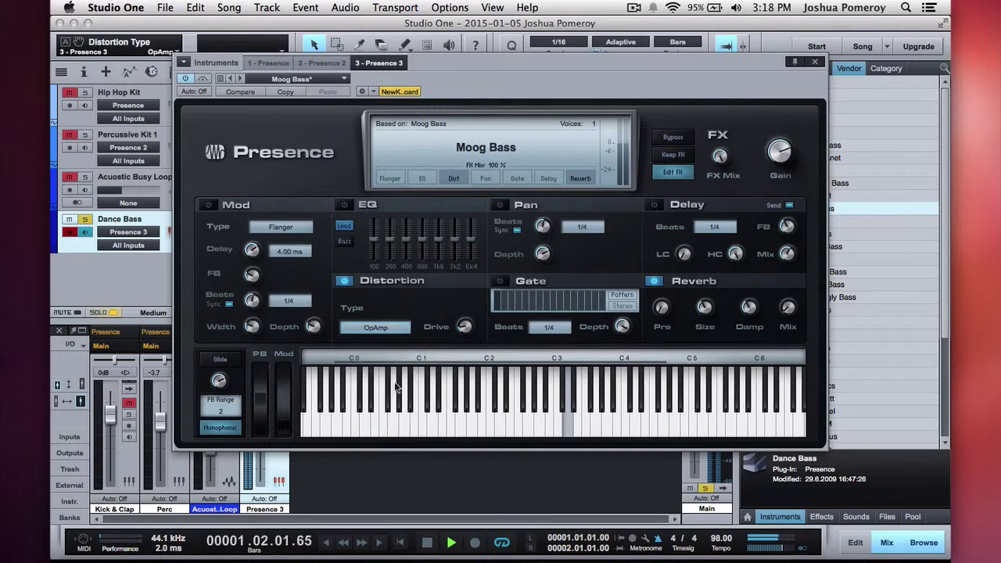
click(394, 329)
click(396, 407)
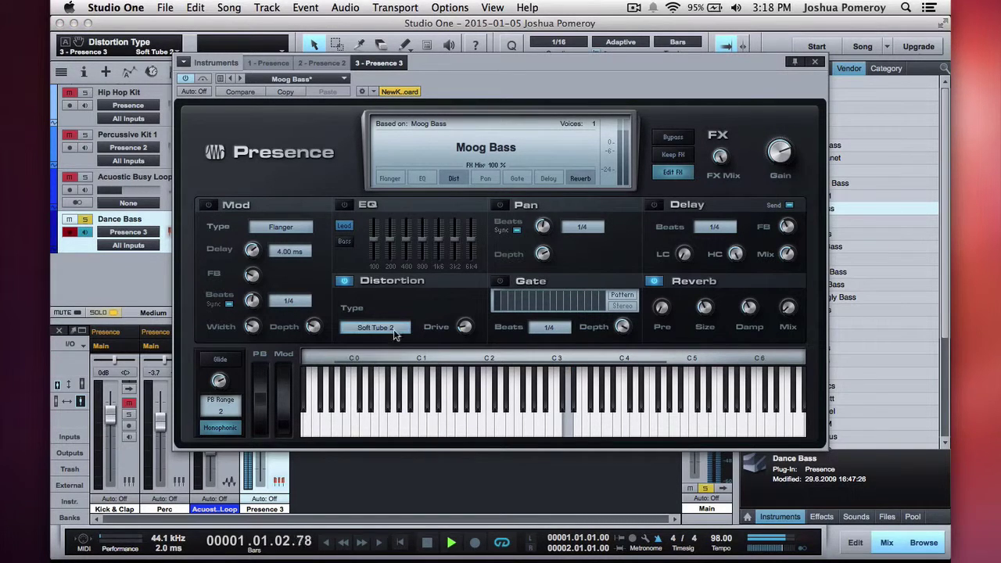
click(394, 328)
click(395, 354)
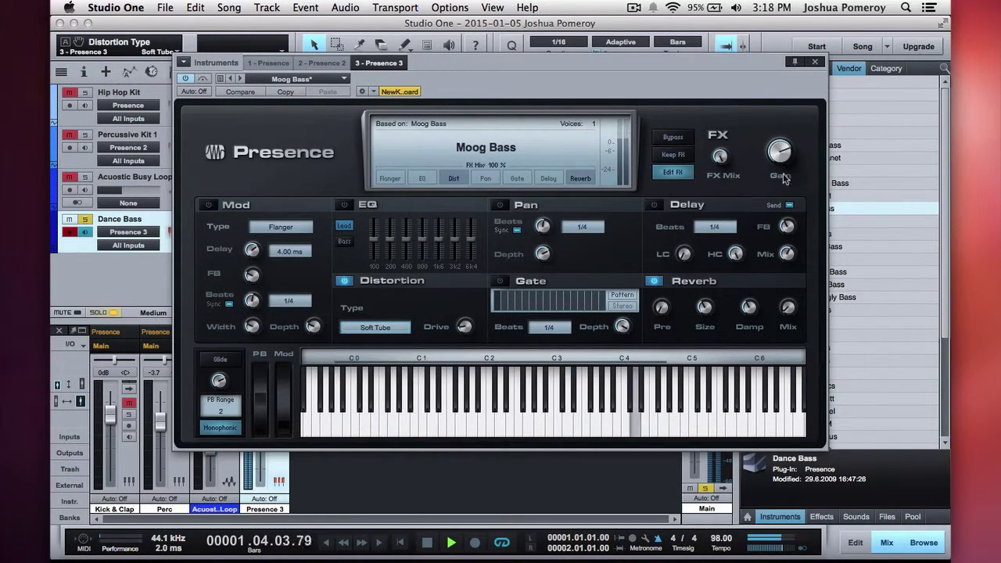
Step: Close the Presence editor, unsolo Dance Bass, and reopen its instrument editor
click(816, 63)
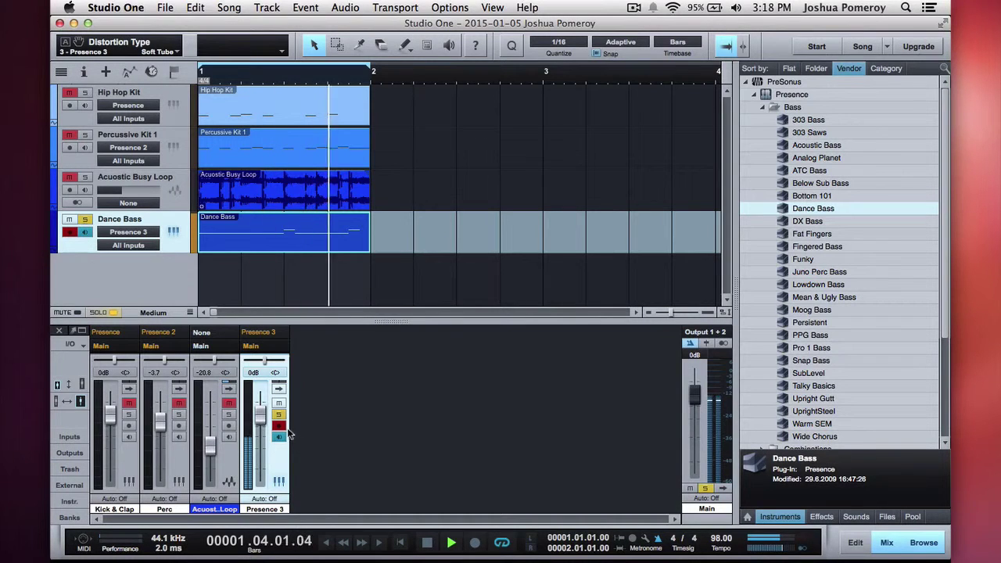
click(279, 414)
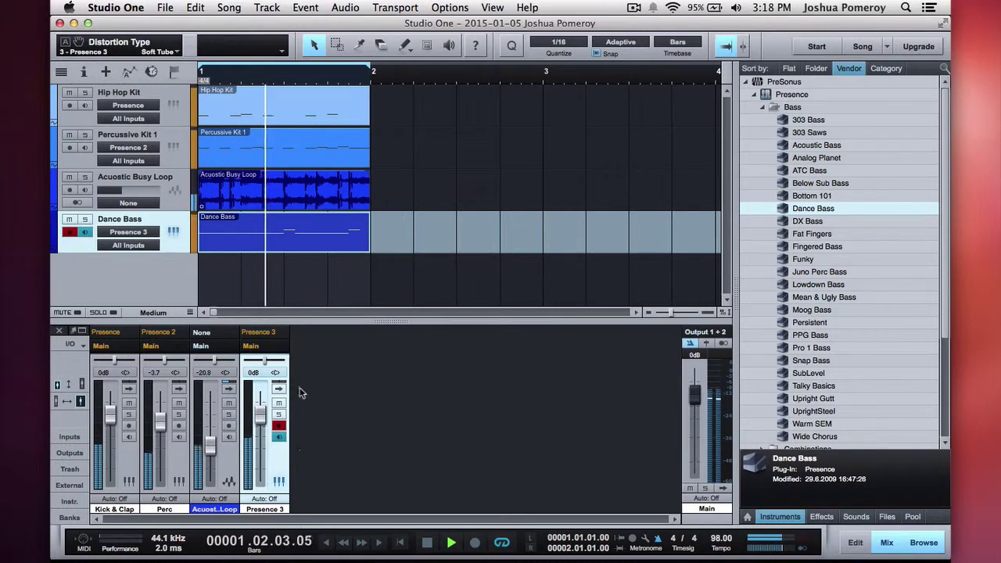
click(278, 482)
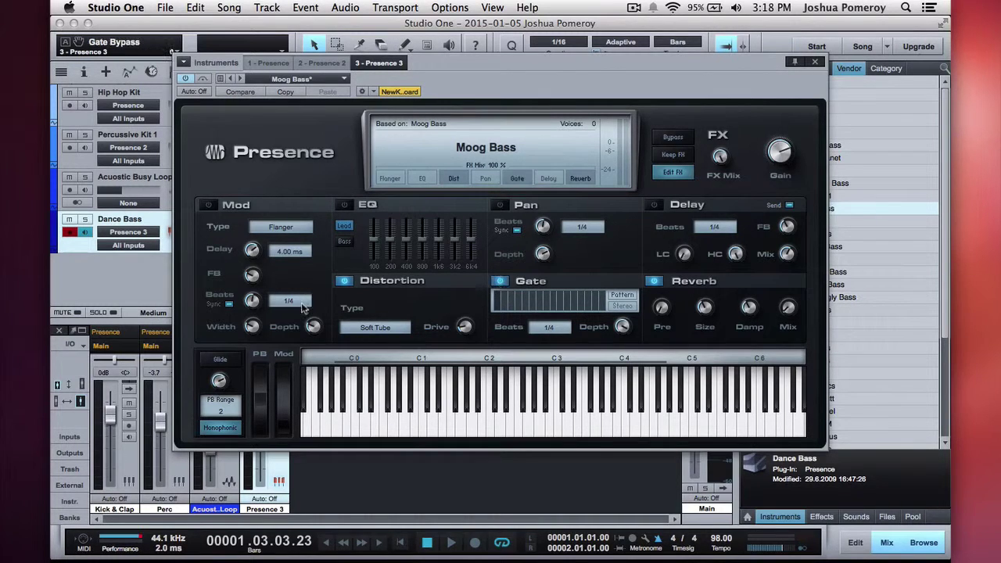
Step: During playback, draw Gate steps in the step grid and lower Gate Depth to 47%
key(space)
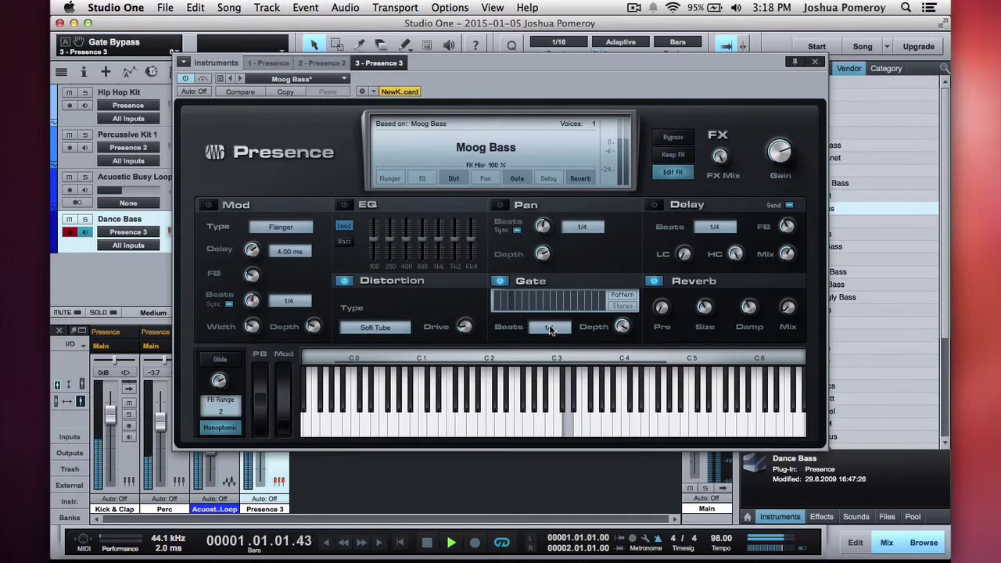
drag(503, 310, 550, 310)
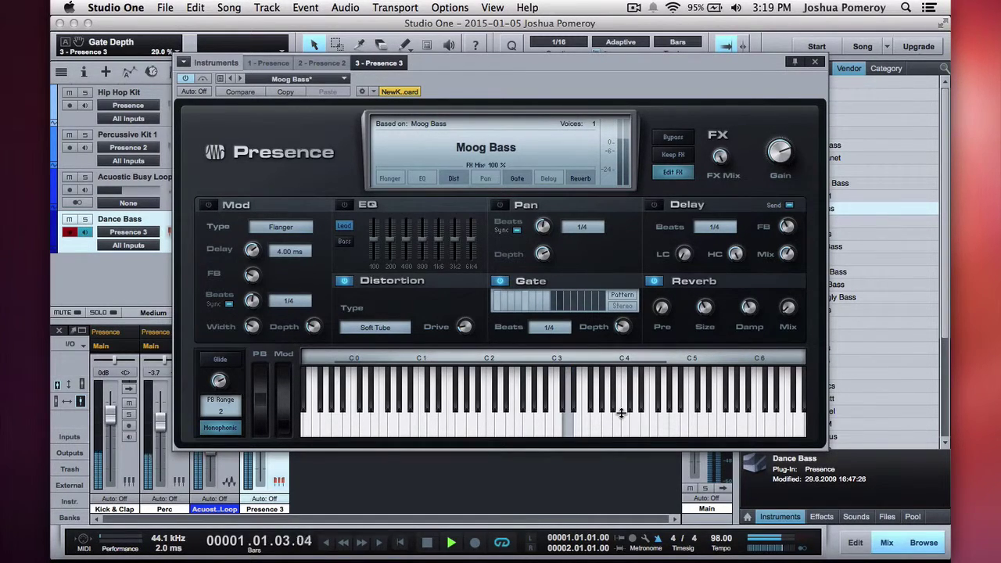
drag(620, 352, 618, 371)
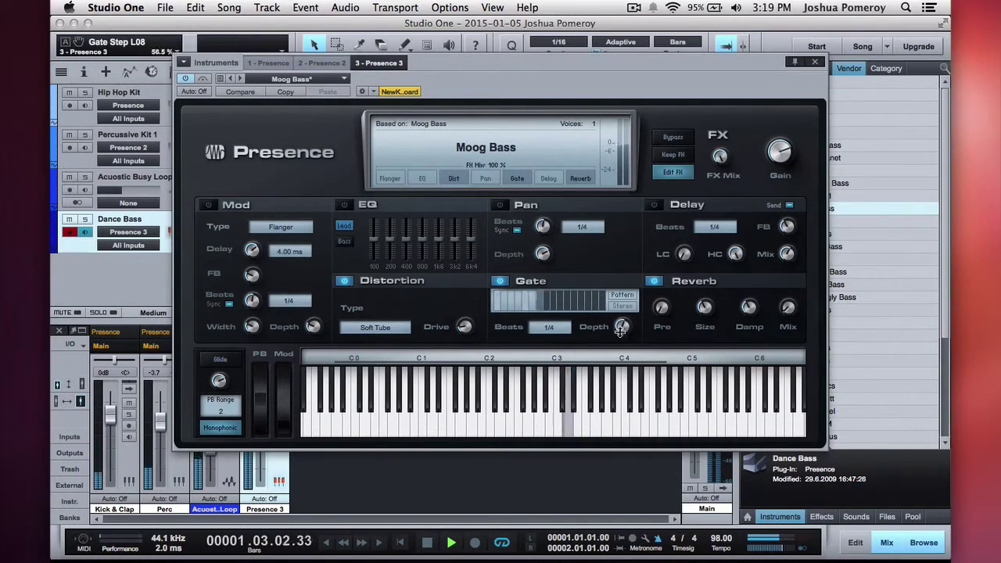
drag(620, 334, 622, 346)
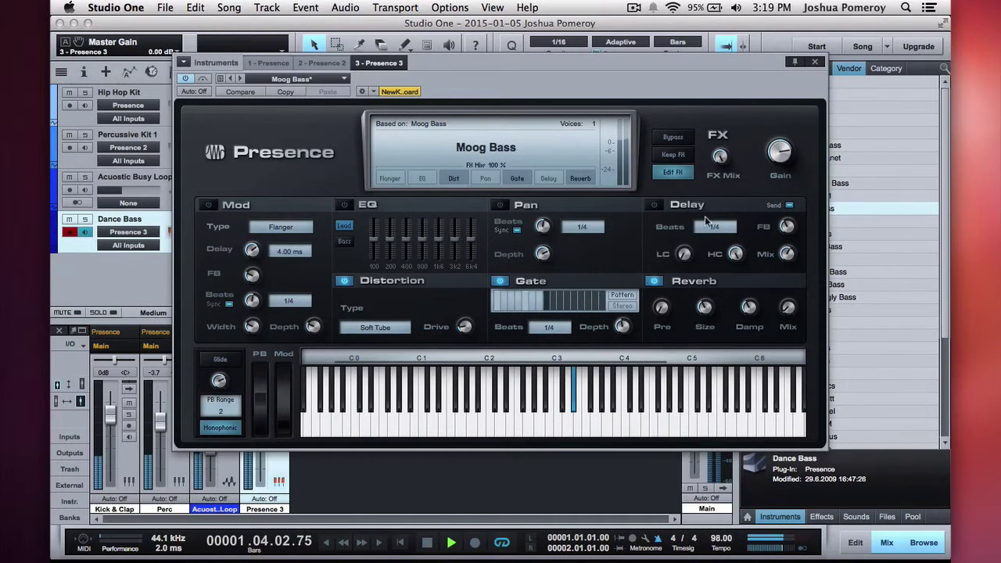
Step: Close Presence, lower the Dance Bass fader to -1.7 dB, hide the browser and stop playback
click(815, 61)
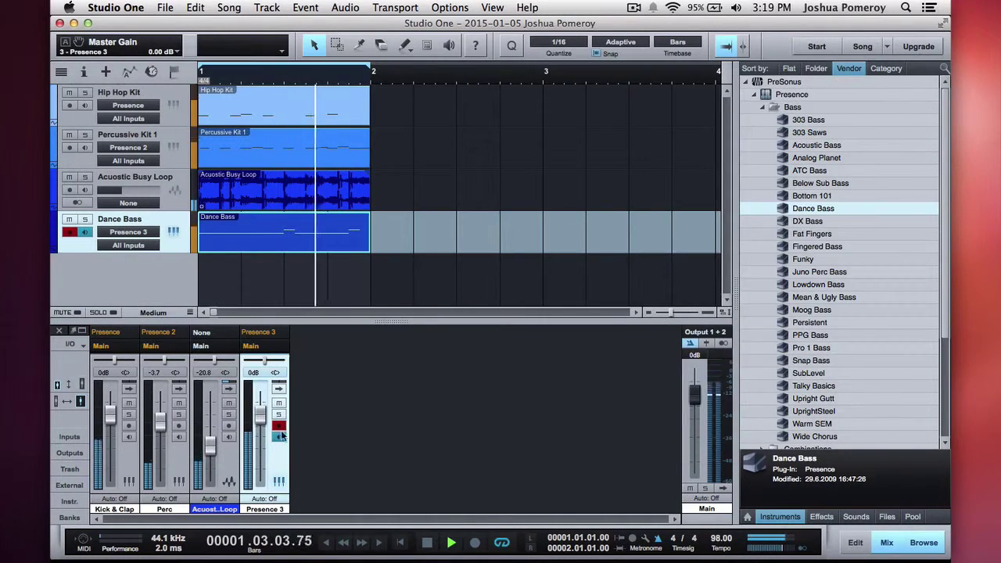
drag(261, 413, 265, 425)
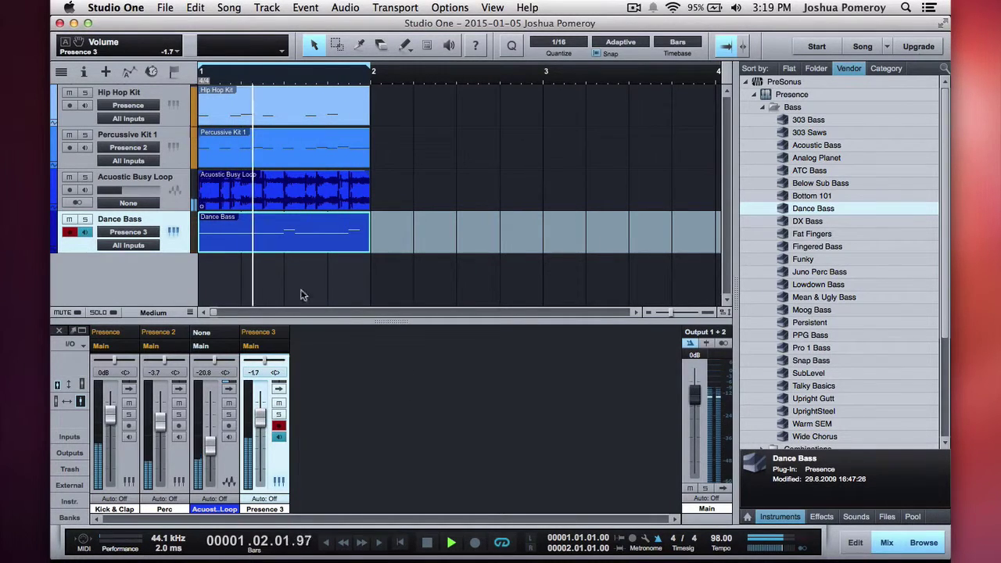
key(F5)
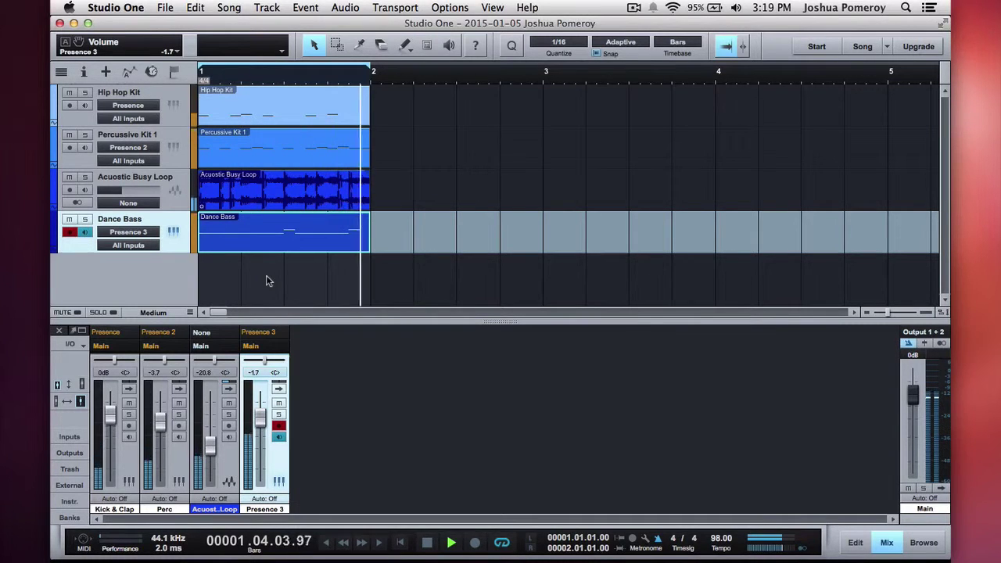
key(space)
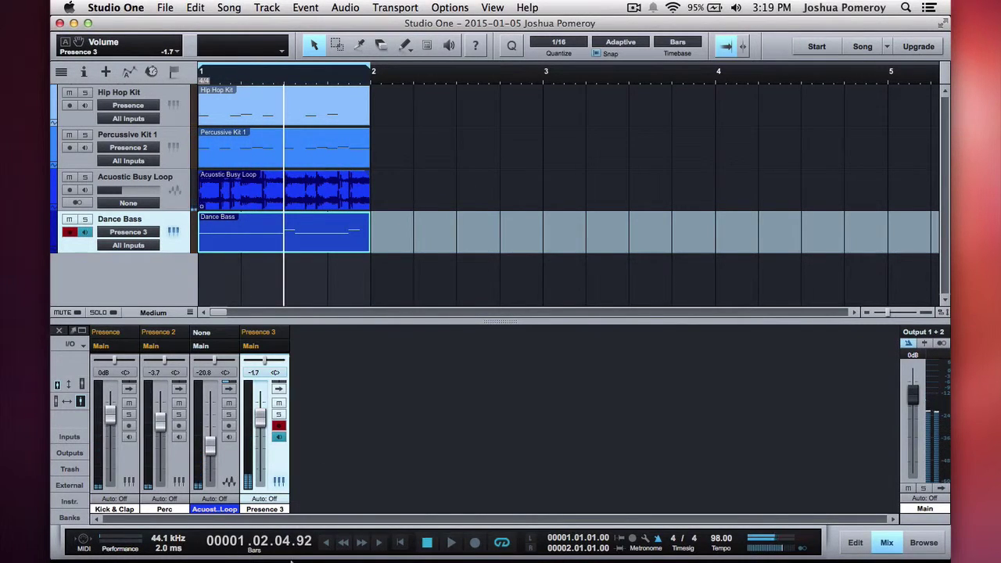
Step: Find r1.wav in Samples › Drum Samples › AC Ride, preview it, and drag it below Dance Bass
click(105, 539)
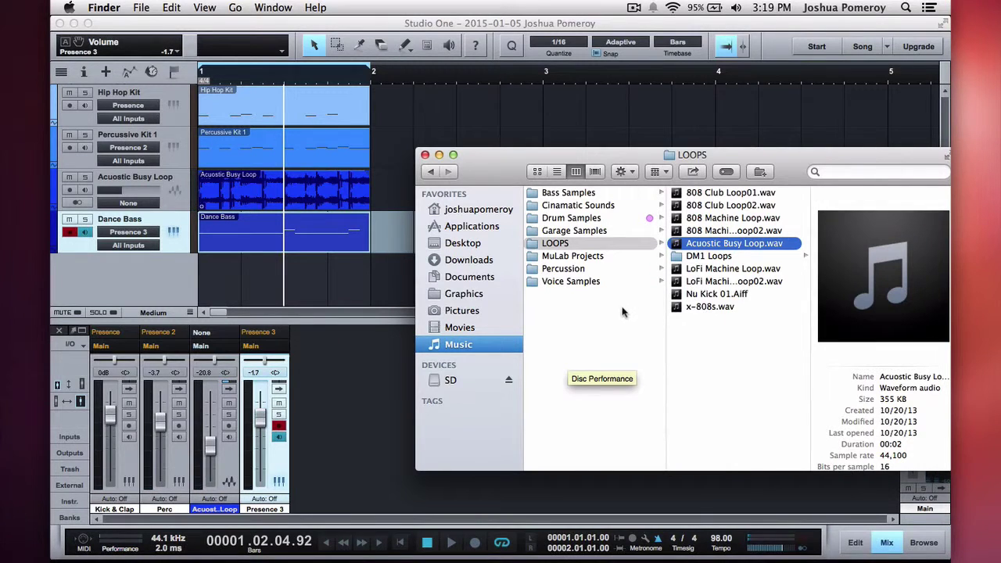
click(599, 321)
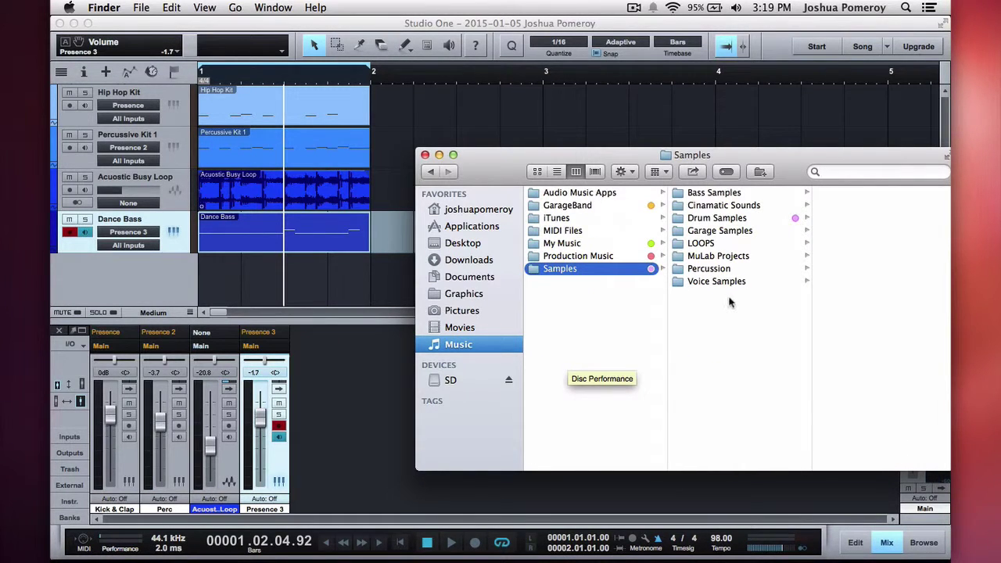
click(716, 217)
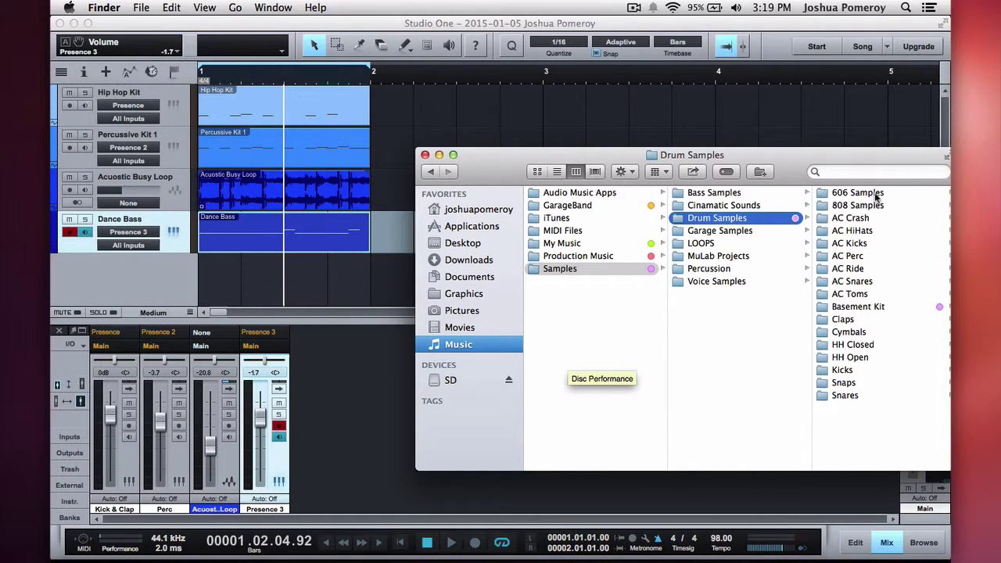
drag(848, 163, 712, 170)
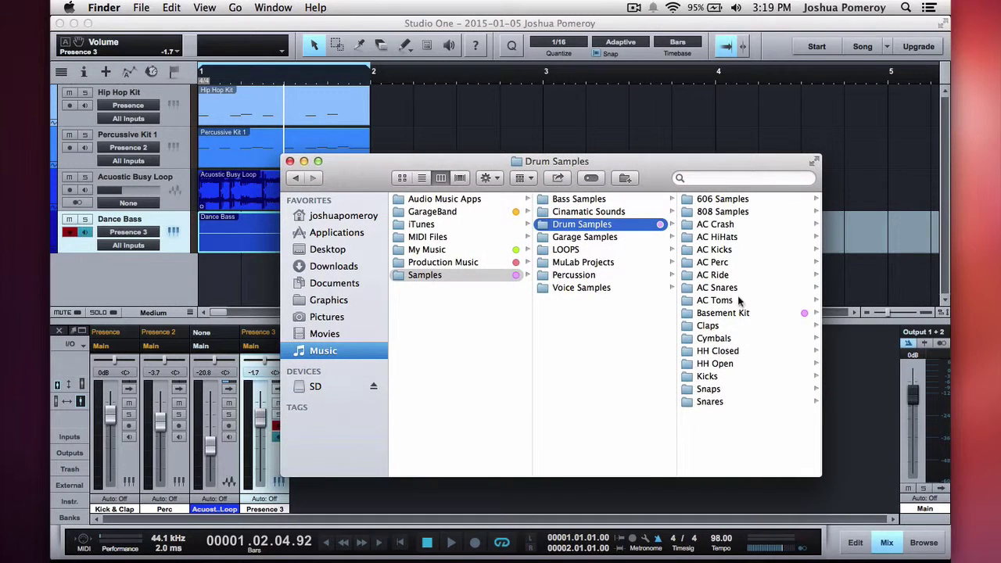
click(711, 279)
click(714, 202)
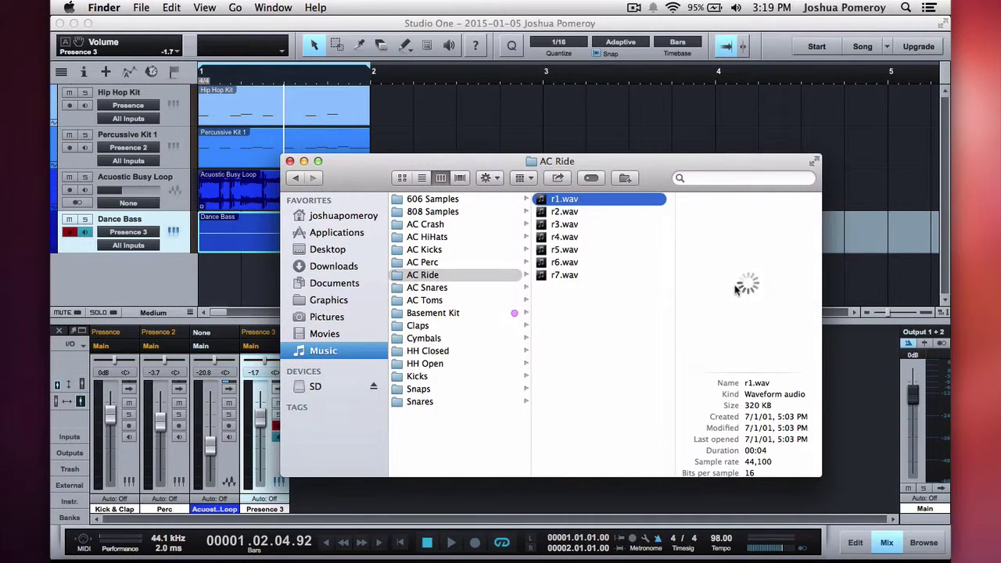
click(748, 284)
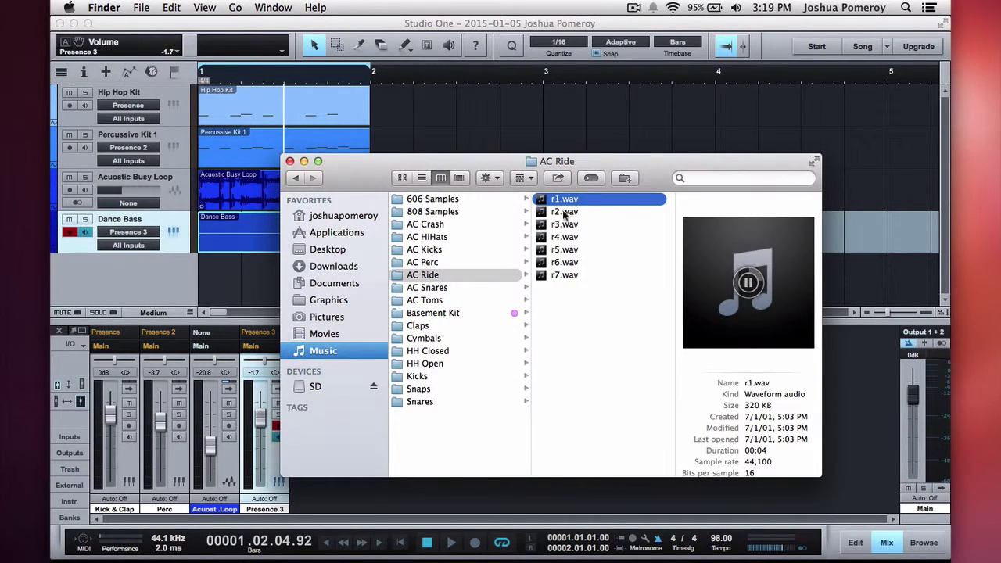
drag(592, 178, 222, 286)
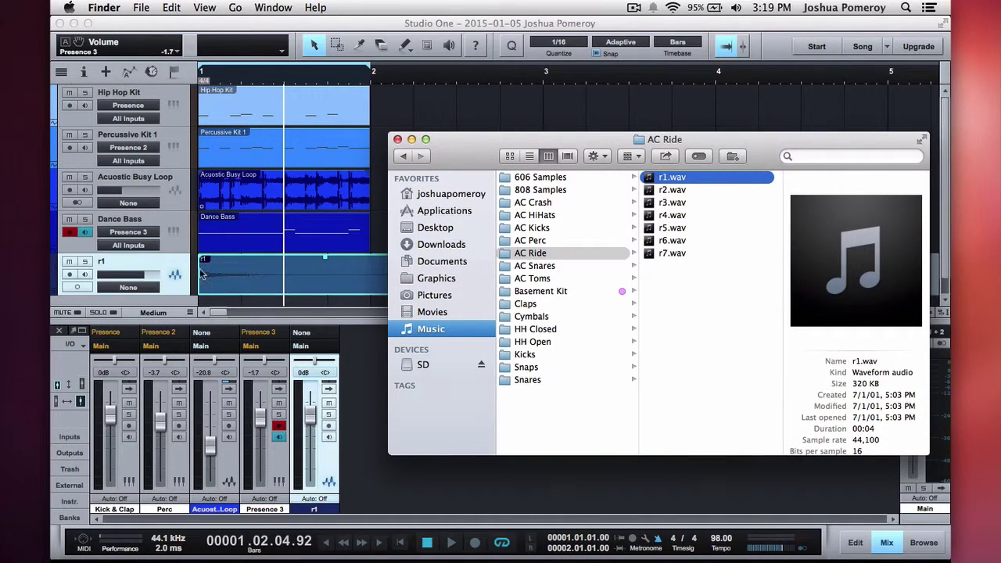
Step: Drop r1.wav as a new track and give the r1 event a long fade-out
click(247, 278)
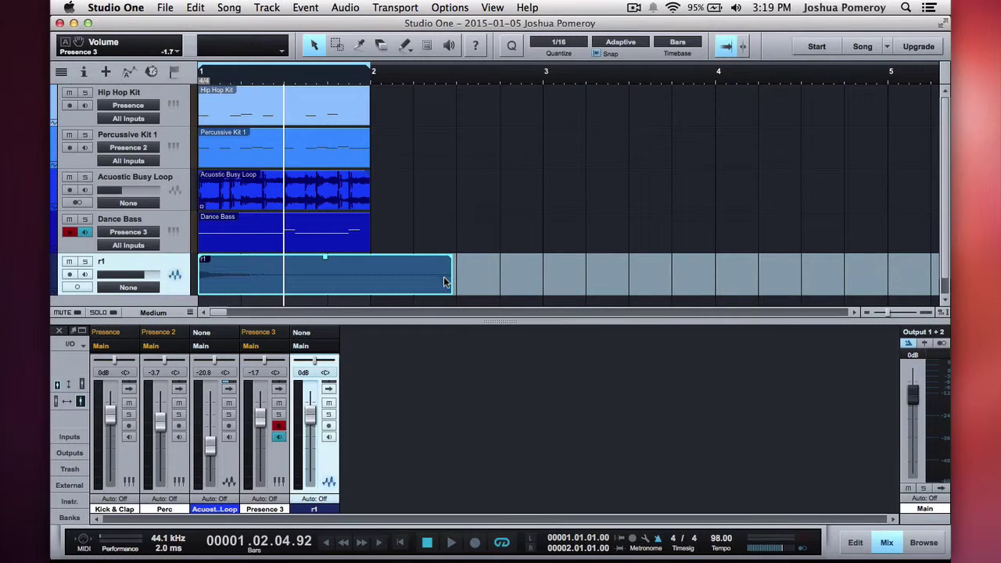
double_click(324, 281)
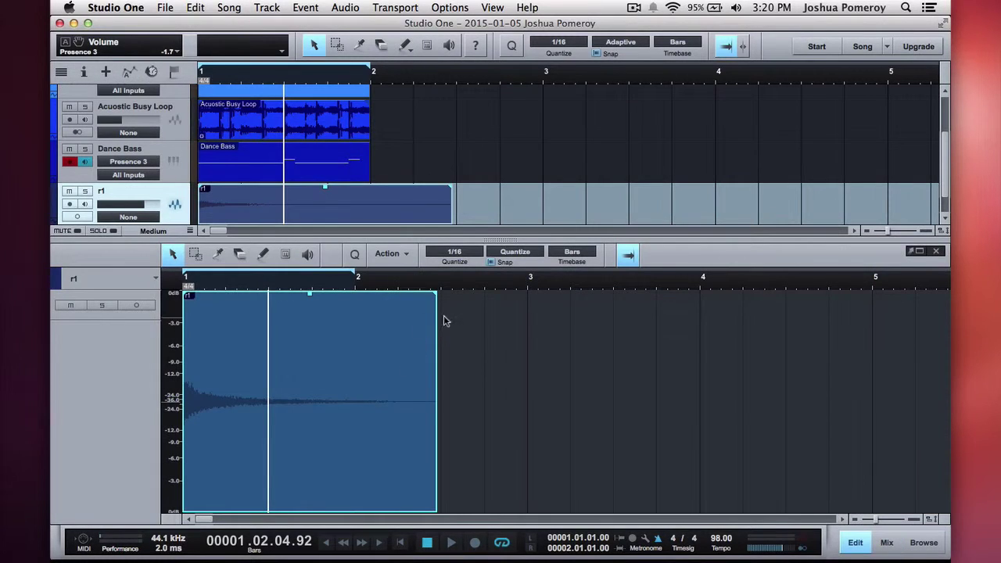
drag(436, 295, 310, 298)
scroll(225, 85, right, 2)
scroll(225, 85, left, 2)
Step: Play from the song start, turn the r1 track down to -7.9 dB, and close the editor
key(comma)
key(space)
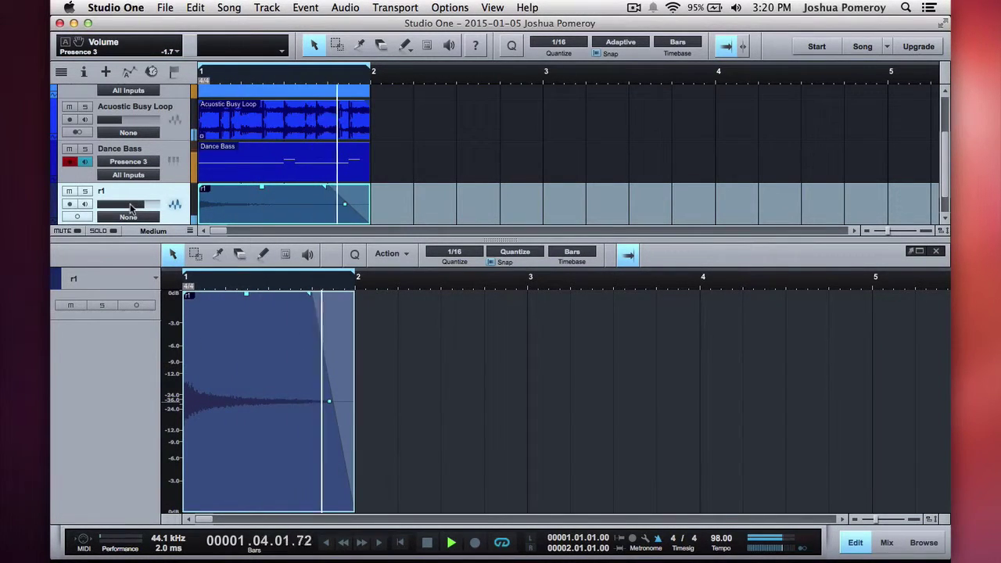
drag(139, 205, 131, 208)
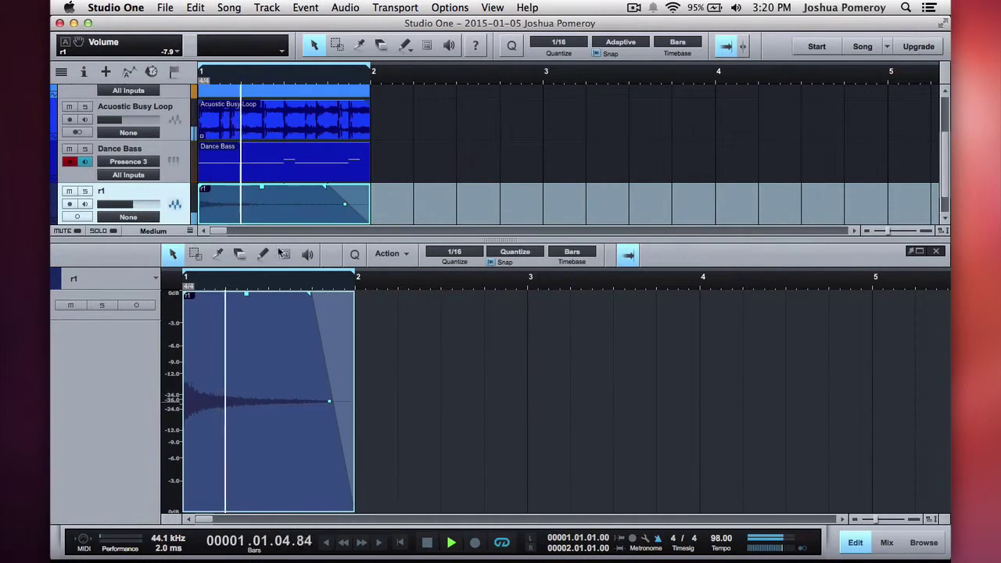
key(F2)
Step: Stop playback and duplicate the four bar-1 drum, loop and bass events through bar 4
click(440, 333)
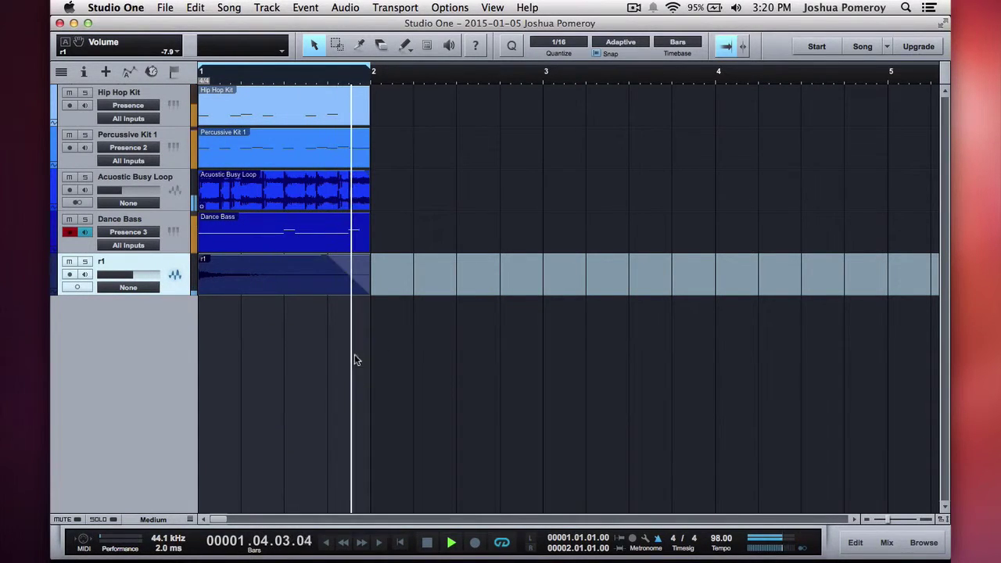
key(space)
drag(424, 83, 291, 228)
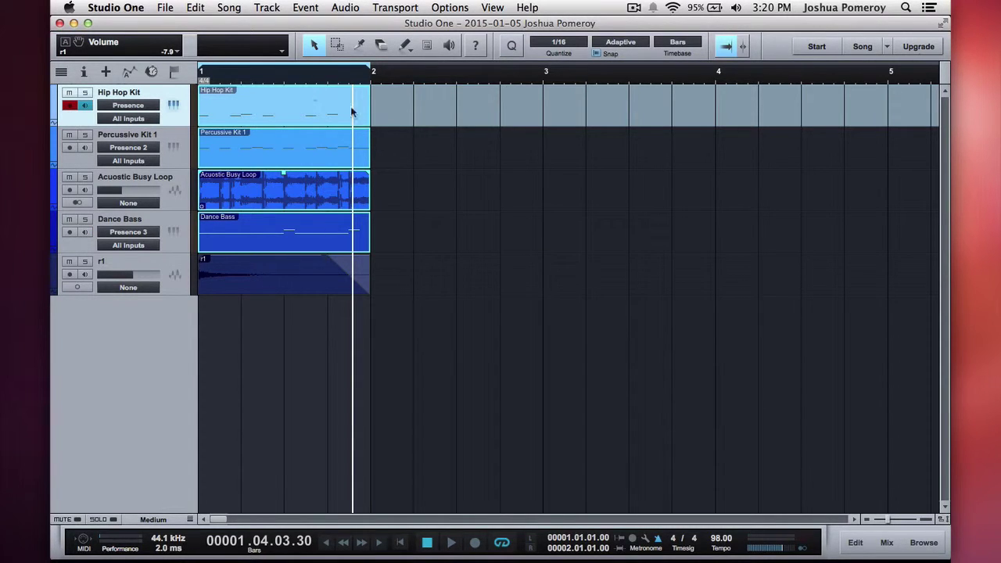
key(d)
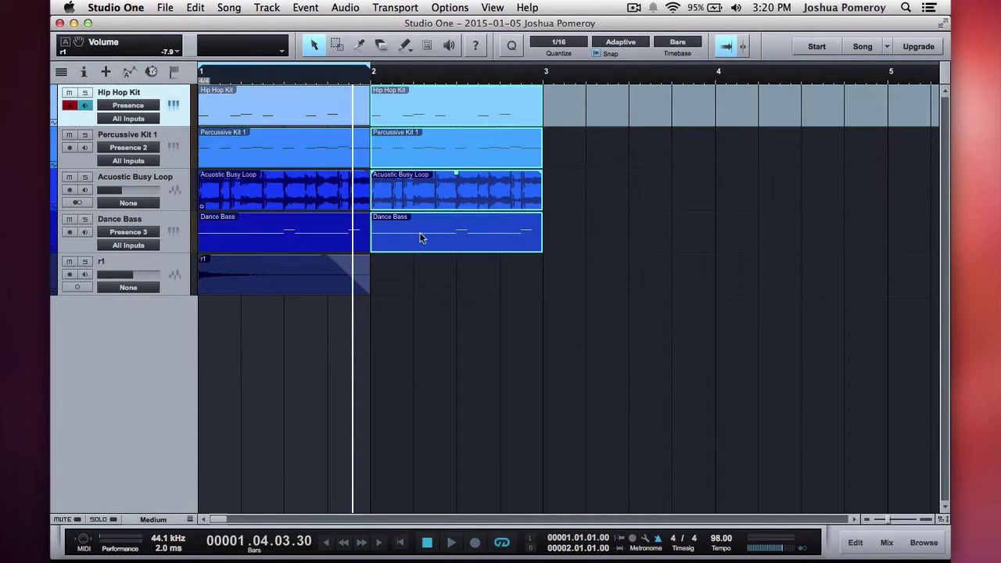
key(d)
key(d)
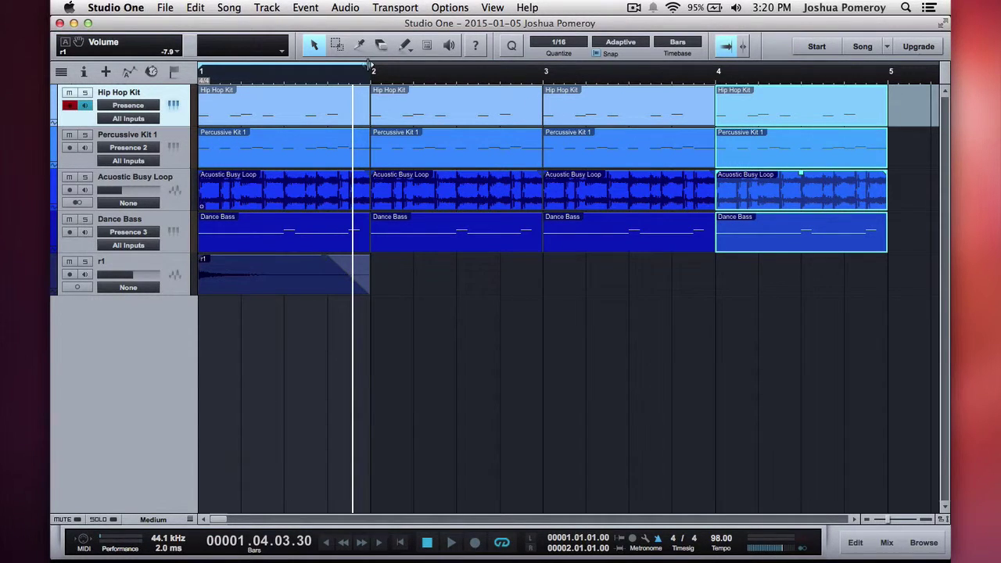
Step: Extend the loop range to cover bars 1–4 and play from the song start
drag(381, 66, 890, 66)
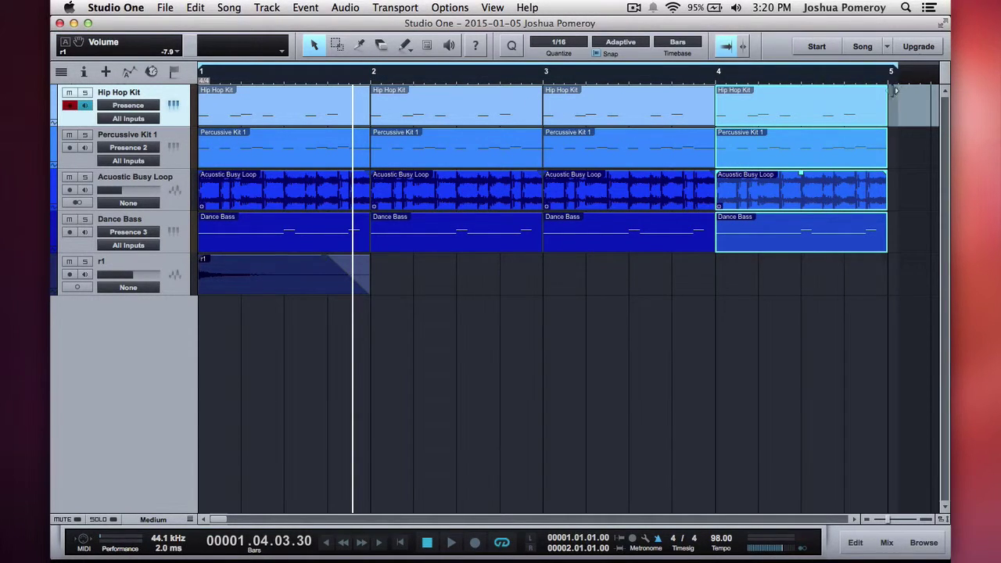
click(467, 350)
key(comma)
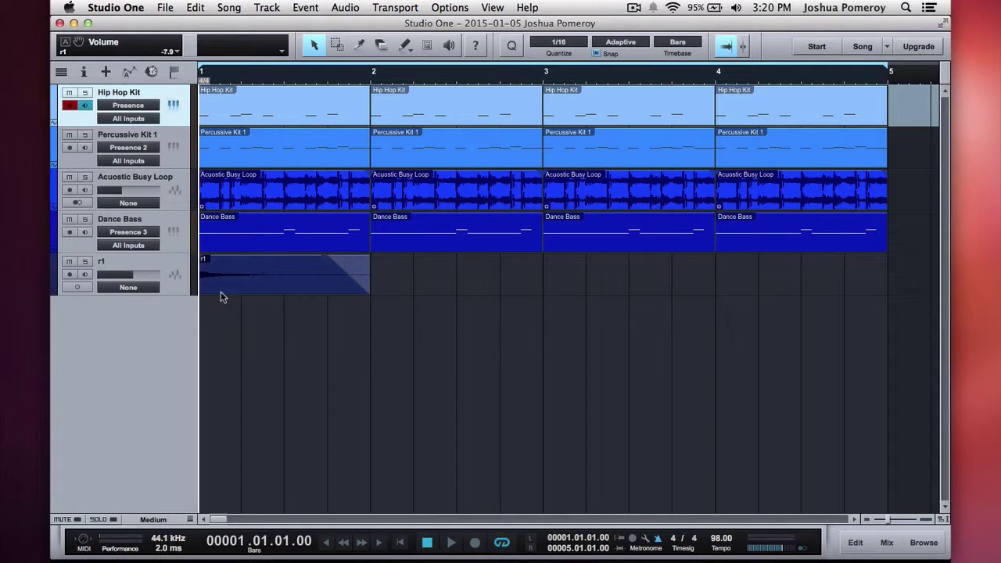
key(space)
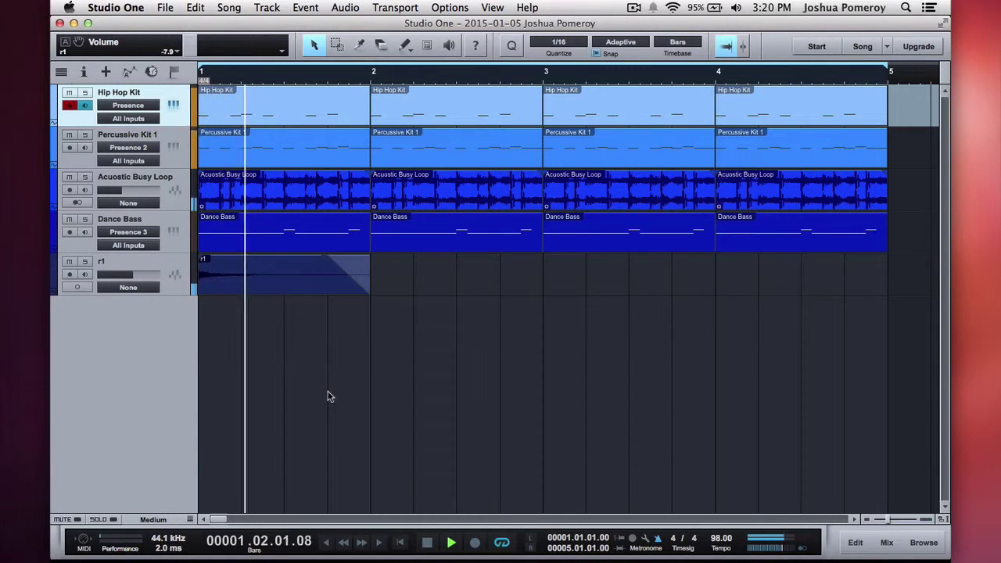
Step: Set the r1 ride fader to -9.2 dB, stop playback and bring up the mixer
drag(132, 275, 127, 279)
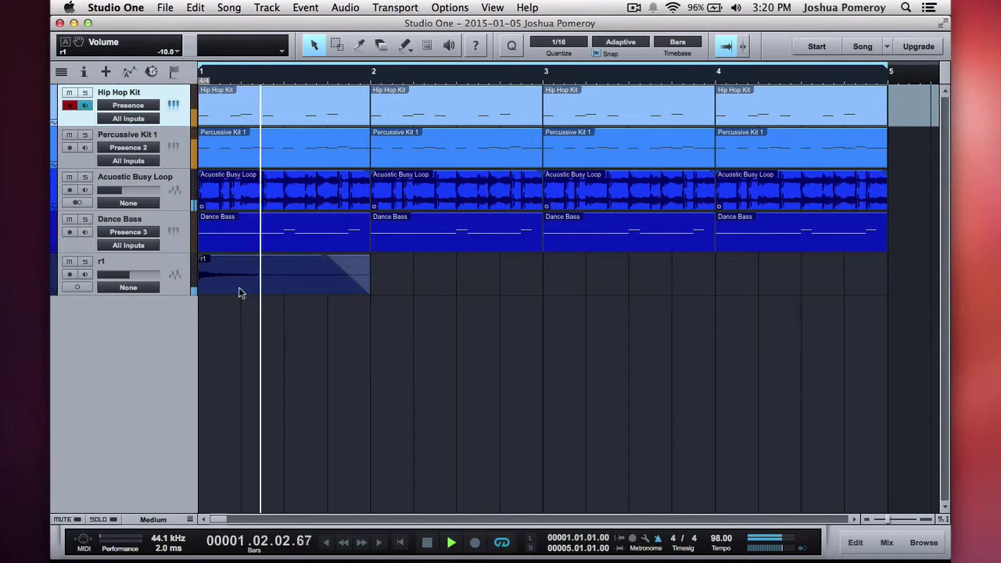
drag(137, 277, 139, 278)
key(space)
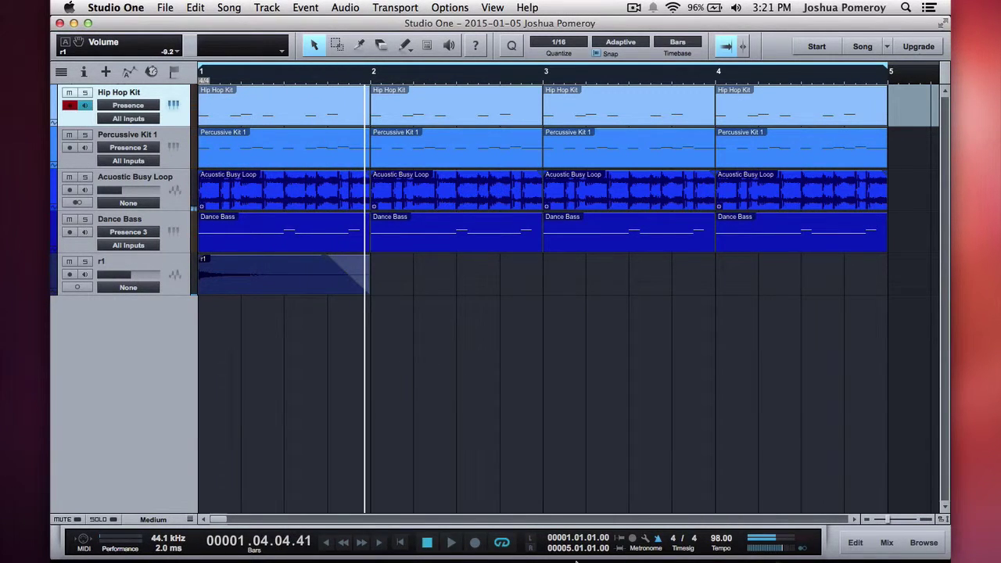
key(F3)
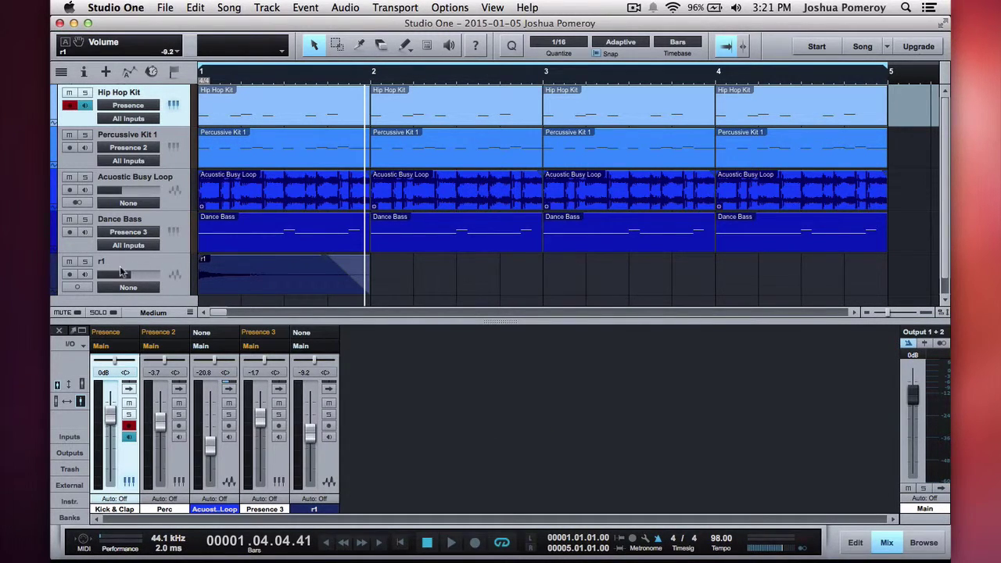
Step: Rename the r1 channel 'Ride' and the Presence 3 (Dance Bass) channel 'Bass'
double_click(315, 510)
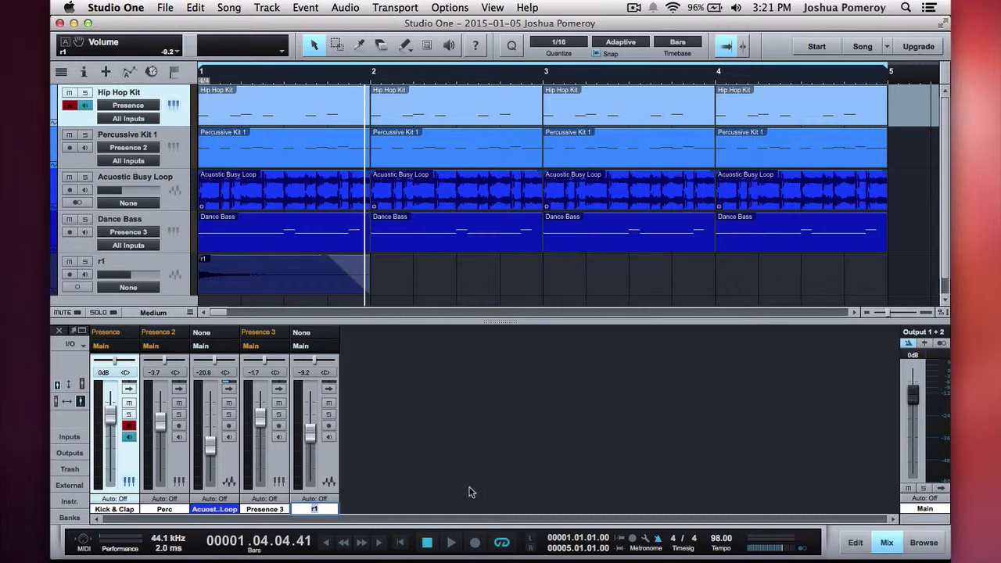
text(Ride)
key(Return)
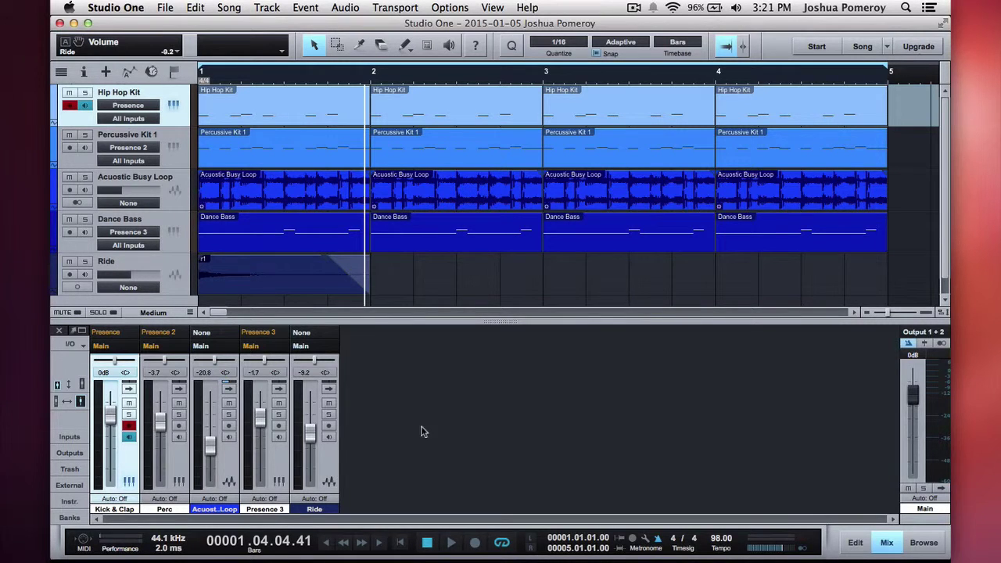
double_click(267, 510)
text(Bass)
key(Return)
Step: Add an FX channel to the mixer with a Mixverb reverb insert
right_click(675, 410)
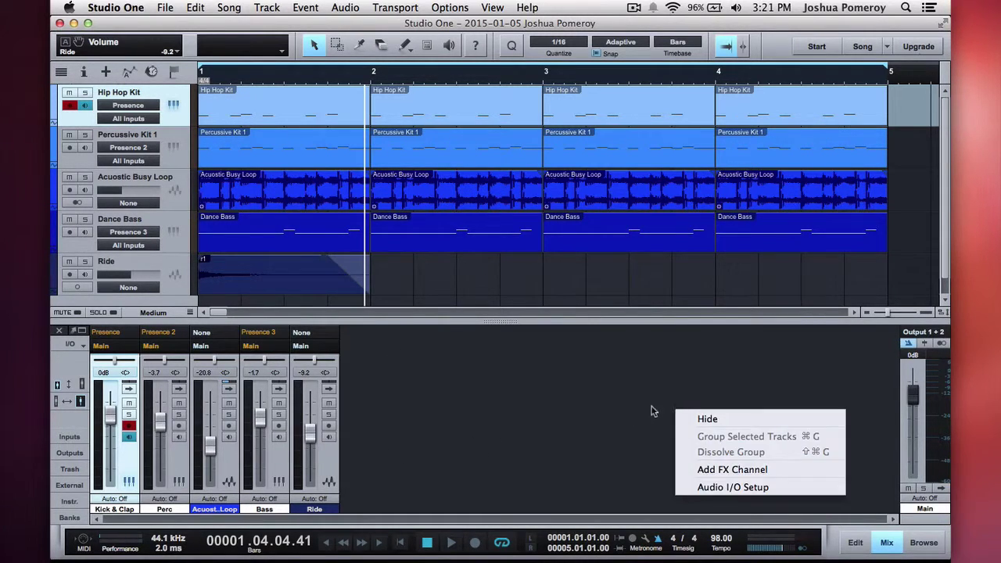
click(794, 473)
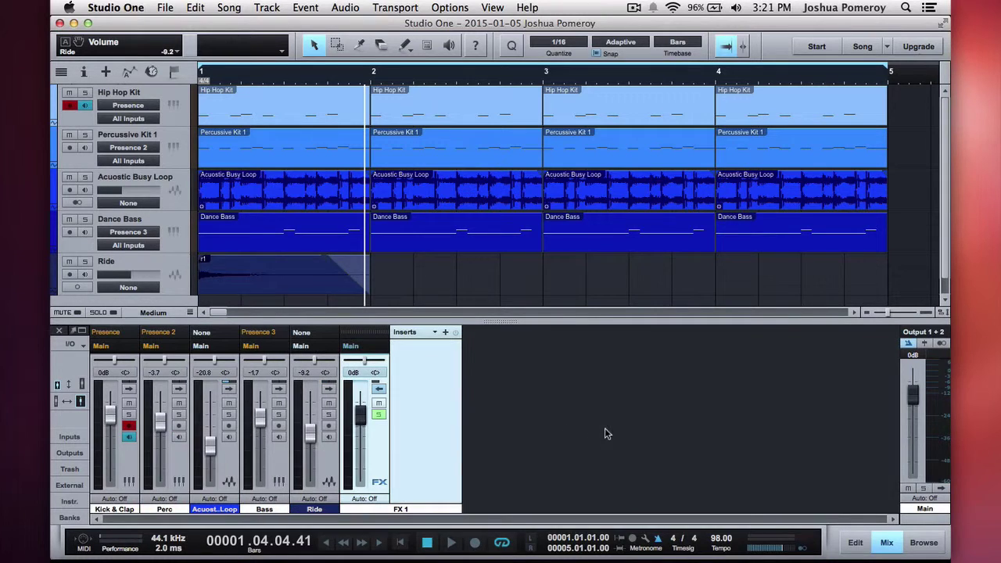
click(444, 336)
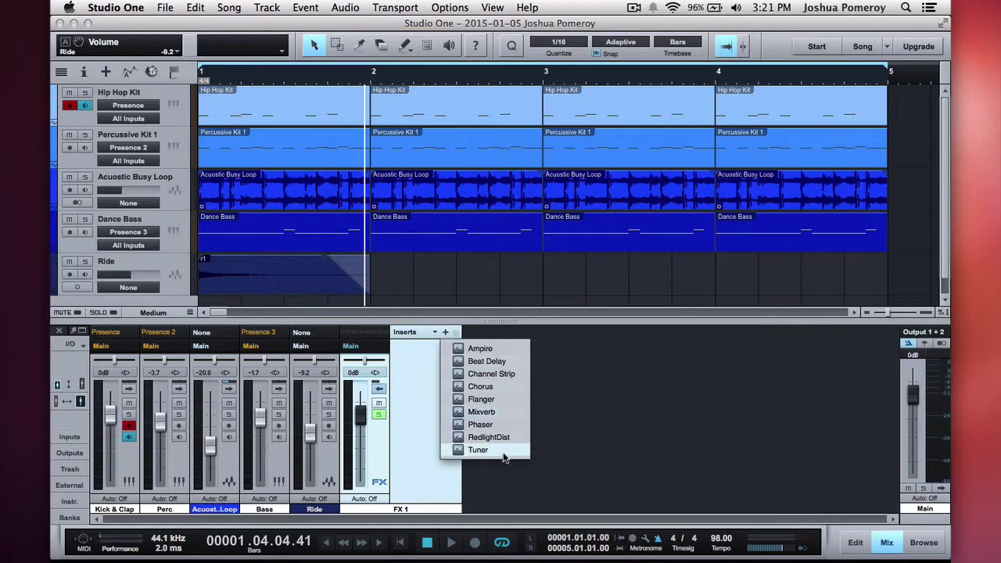
click(493, 413)
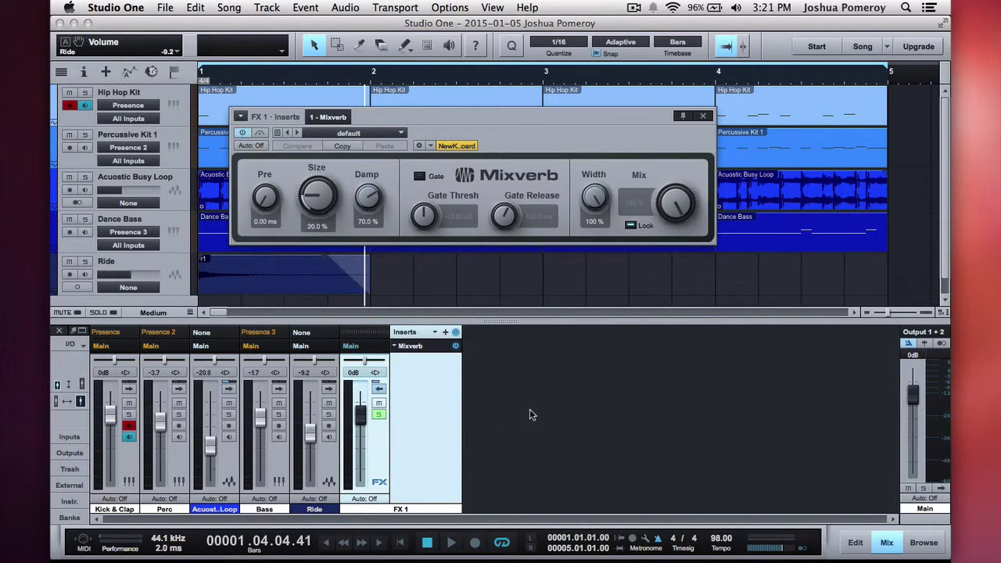
Step: Load the Mixverb Large Hall preset and lower its mix to 45.5 %
drag(453, 121, 591, 173)
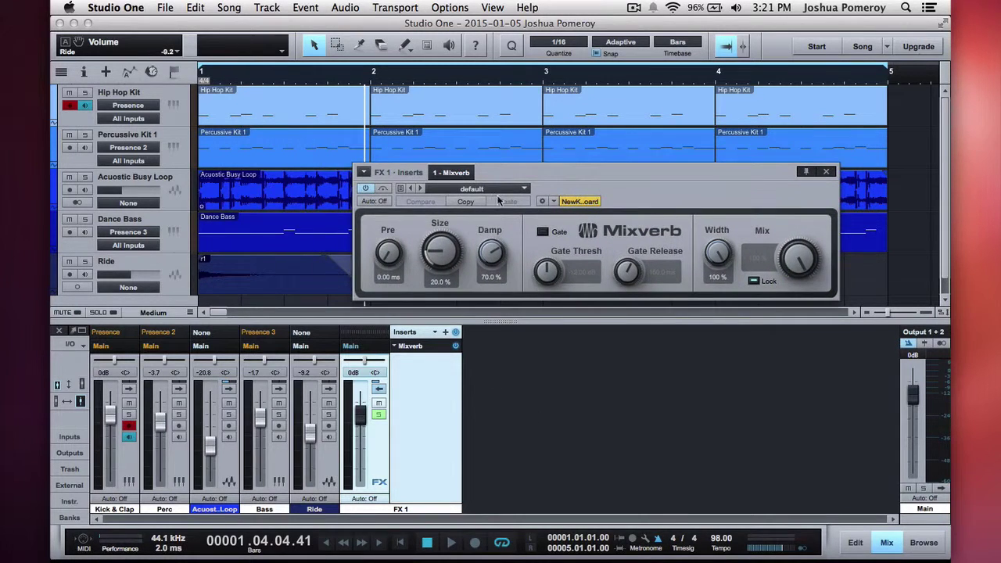
click(498, 189)
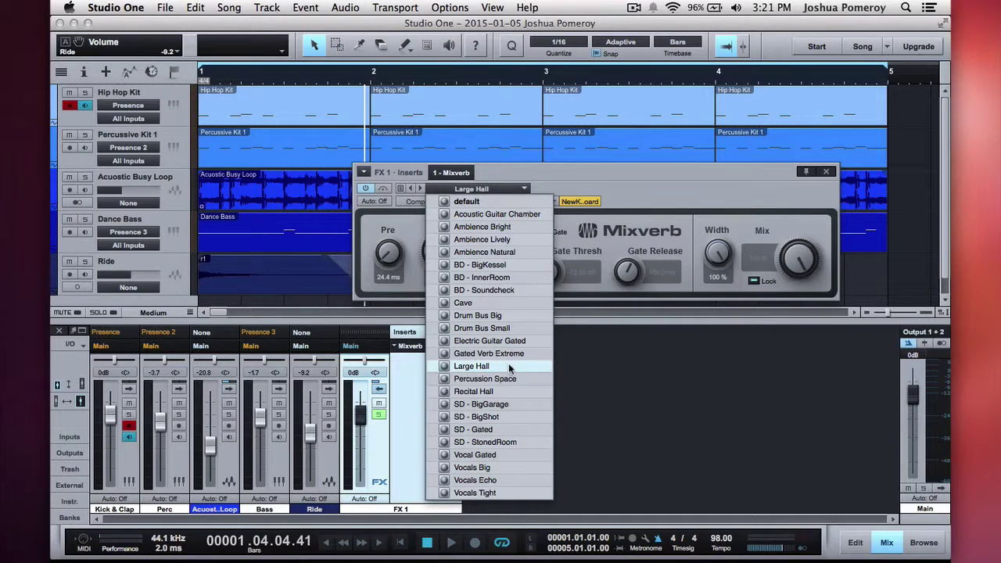
click(619, 174)
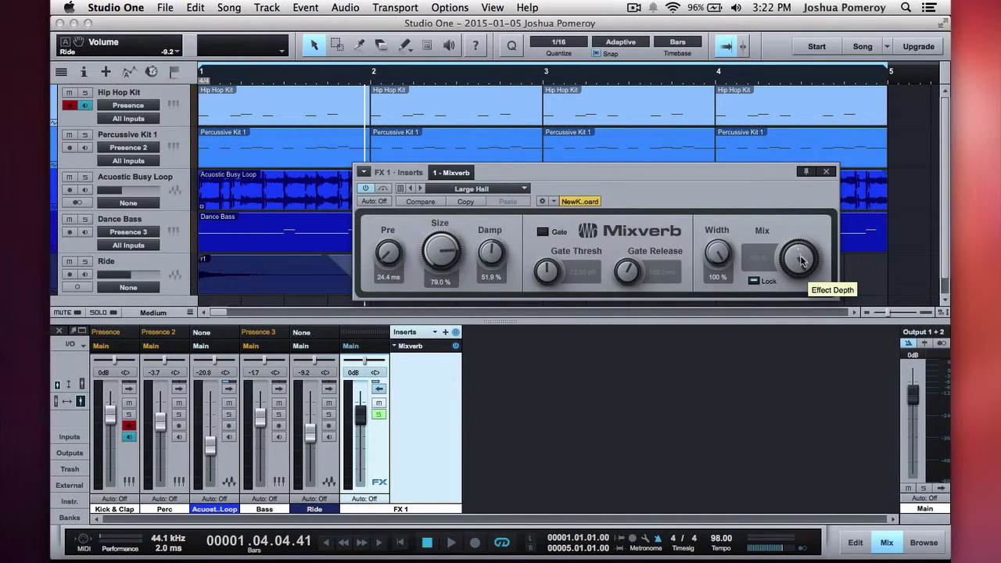
click(754, 282)
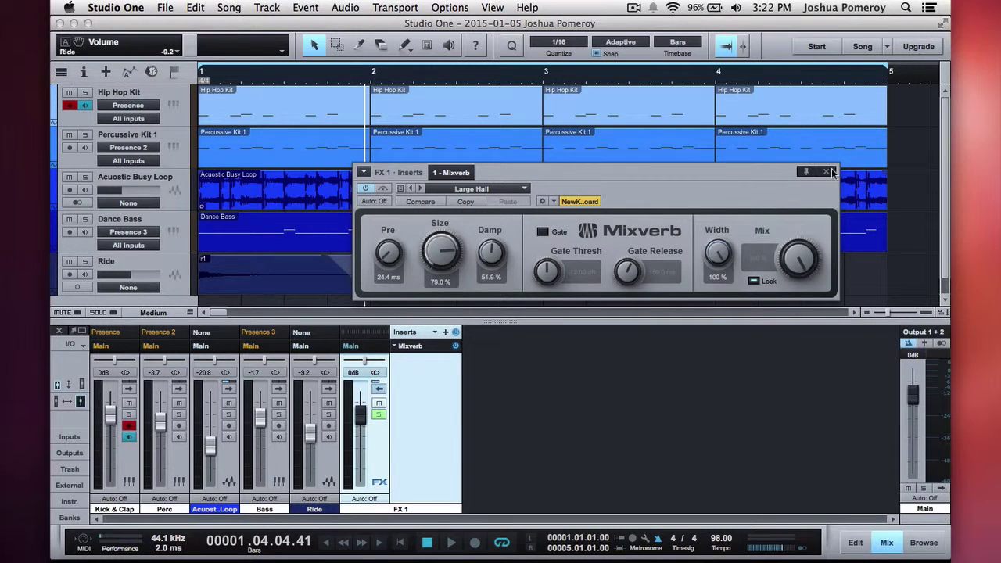
drag(797, 258, 787, 212)
click(754, 282)
click(828, 172)
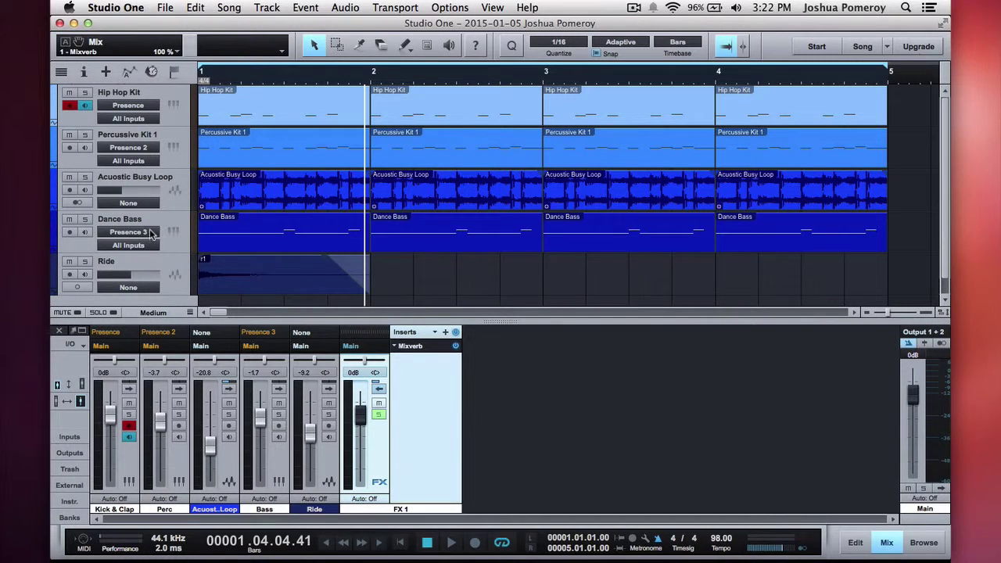
Step: Select Ride and expand the mixer to show every channel's inserts and sends
click(132, 259)
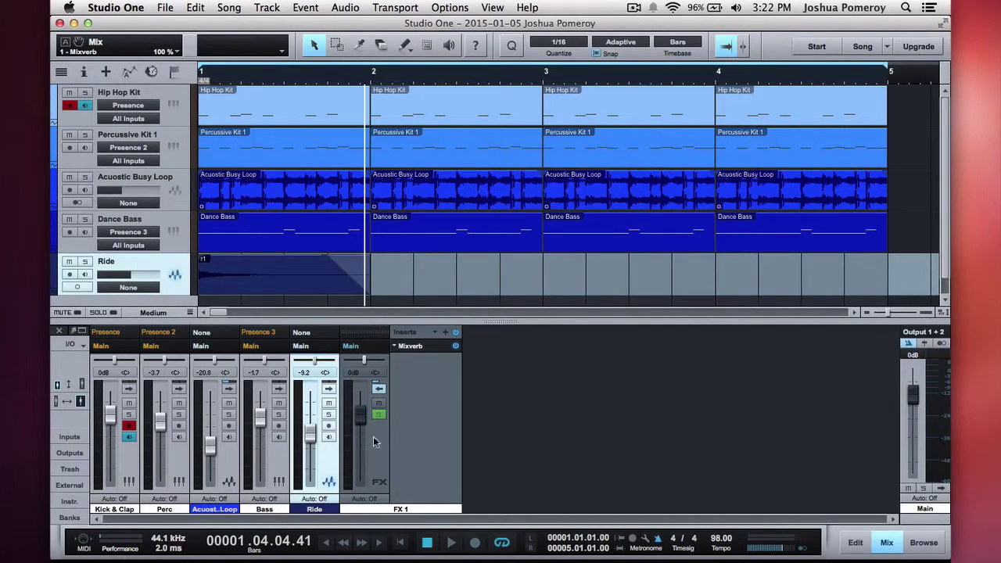
click(379, 388)
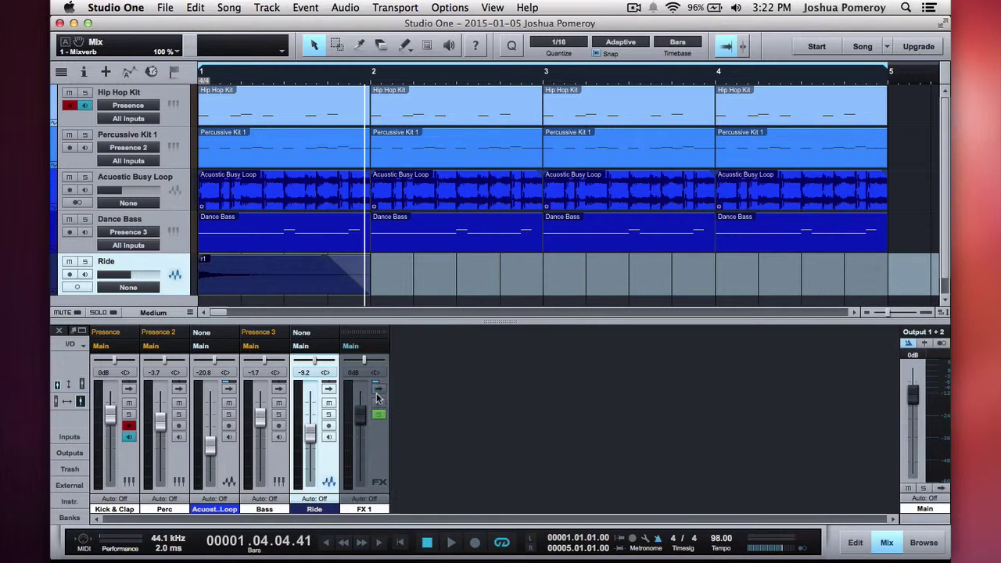
click(329, 389)
click(328, 388)
click(329, 388)
click(329, 389)
click(329, 389)
click(328, 388)
click(328, 389)
click(329, 389)
click(81, 387)
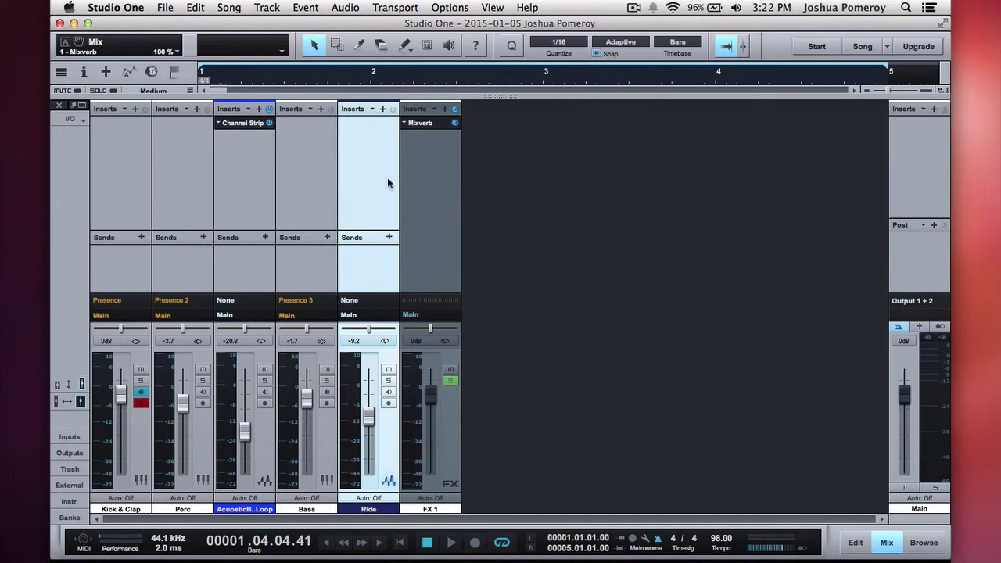
Step: Rename the FX 1 reverb channel to 'REVERB'
click(383, 110)
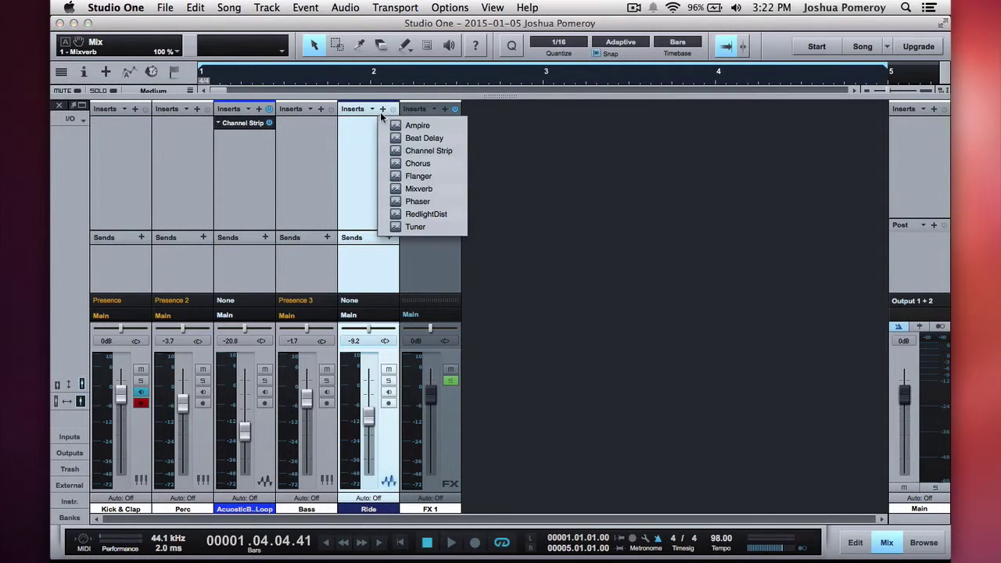
click(361, 150)
click(389, 238)
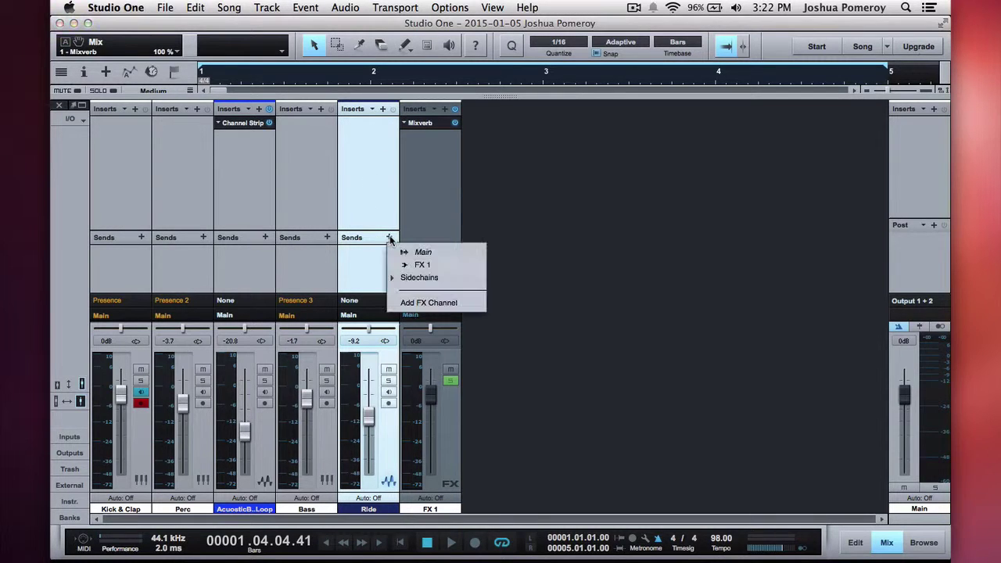
click(577, 286)
double_click(428, 510)
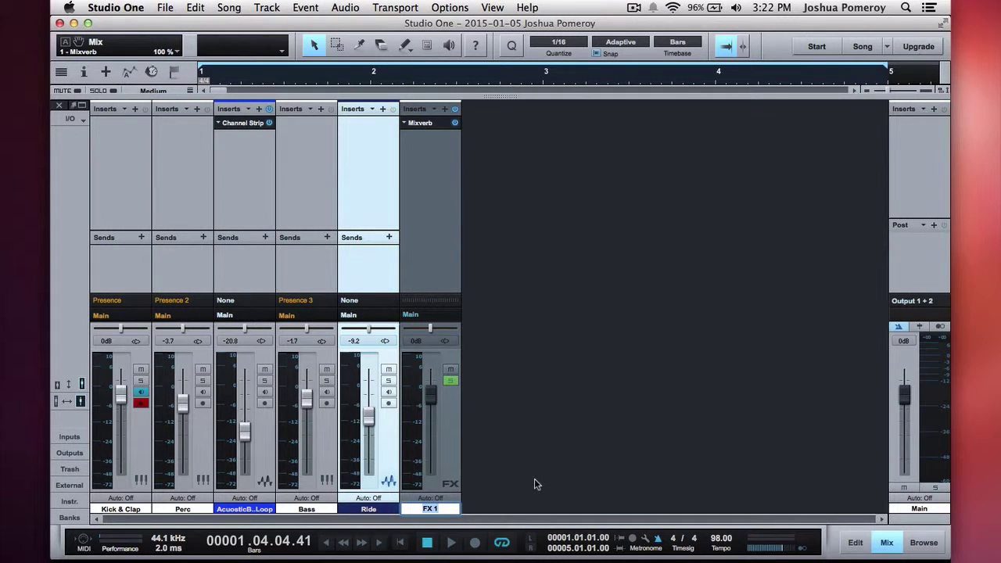
text(REVERB)
key(Return)
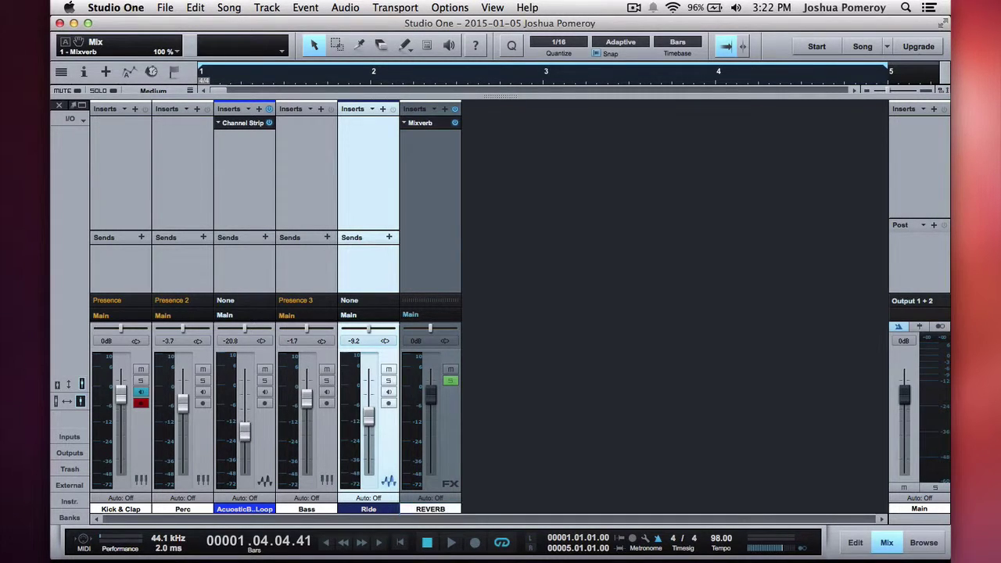
Step: Colour the REVERB channel orange
right_click(452, 512)
click(501, 512)
click(456, 511)
click(512, 449)
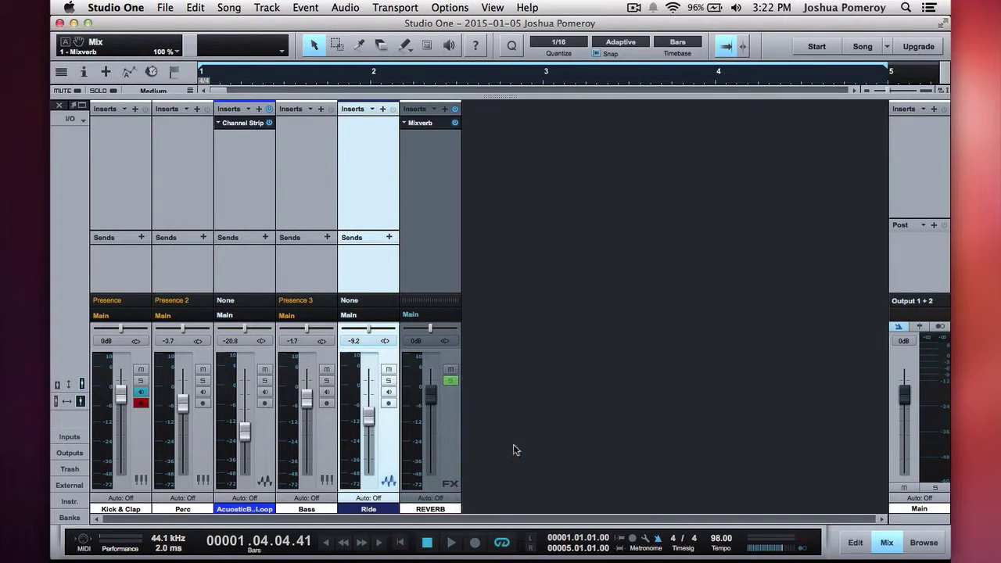
Step: Send Ride to REVERB at +0.2, solo Ride to audition it, and reopen the Mixverb
click(390, 238)
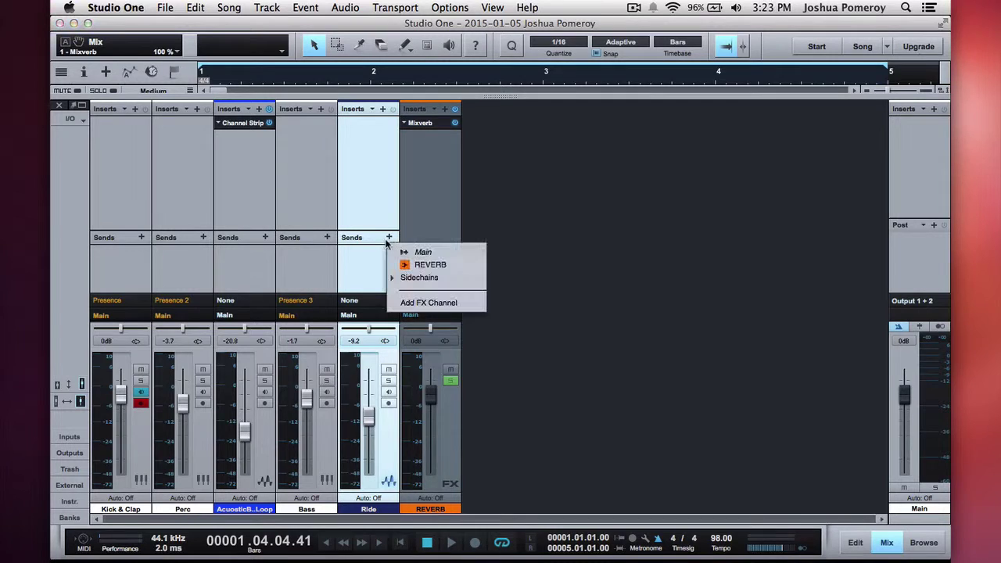
click(443, 263)
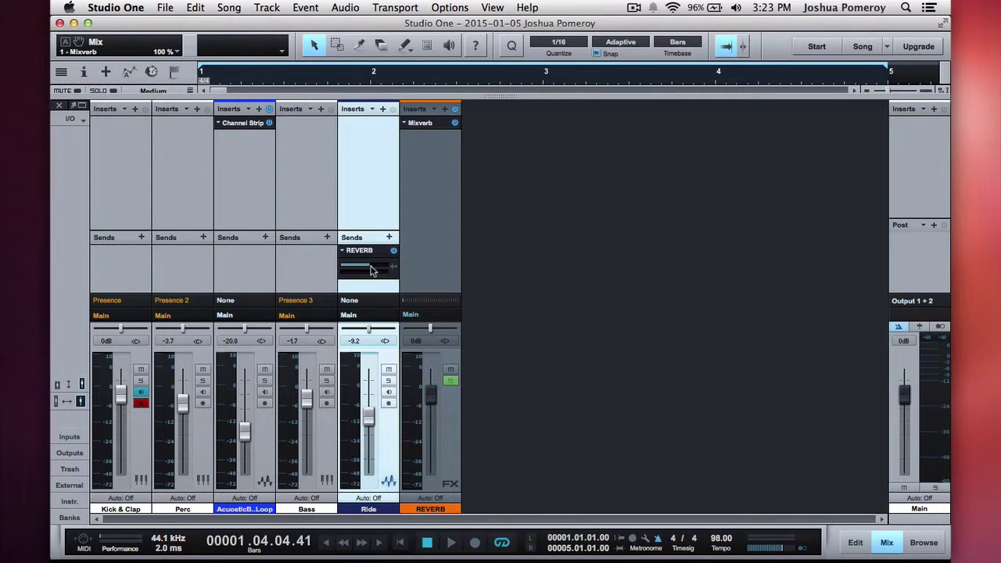
drag(372, 270, 362, 270)
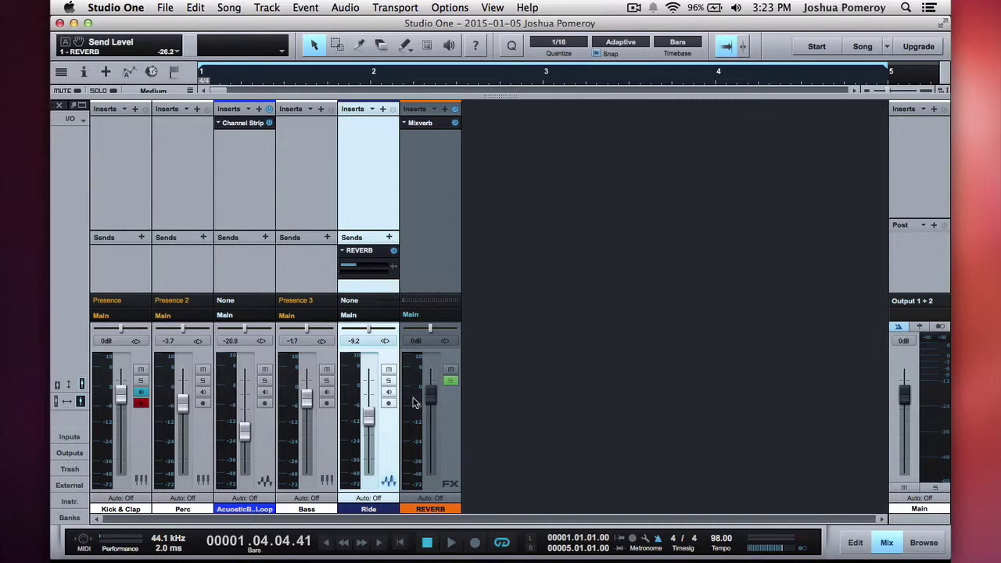
click(389, 381)
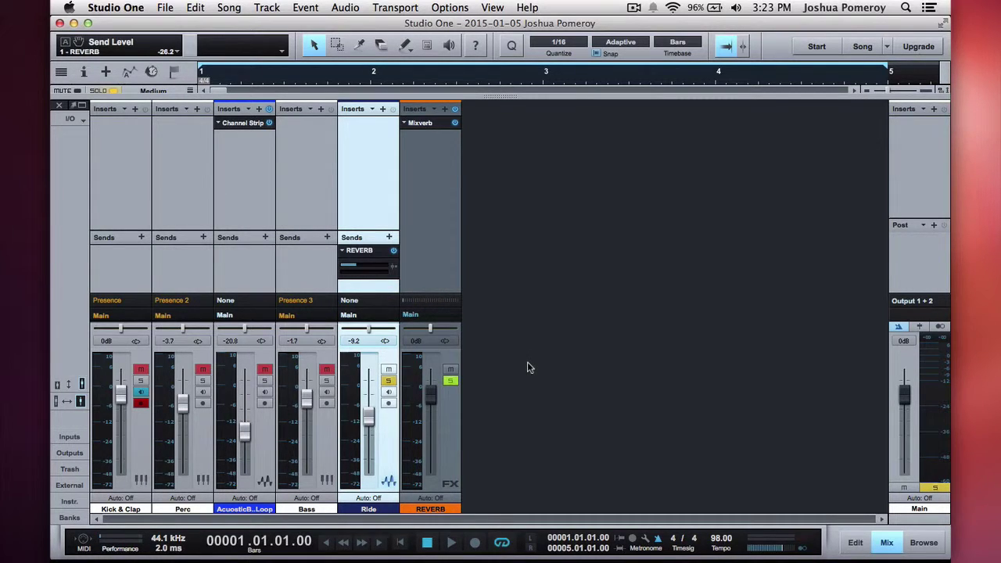
key(space)
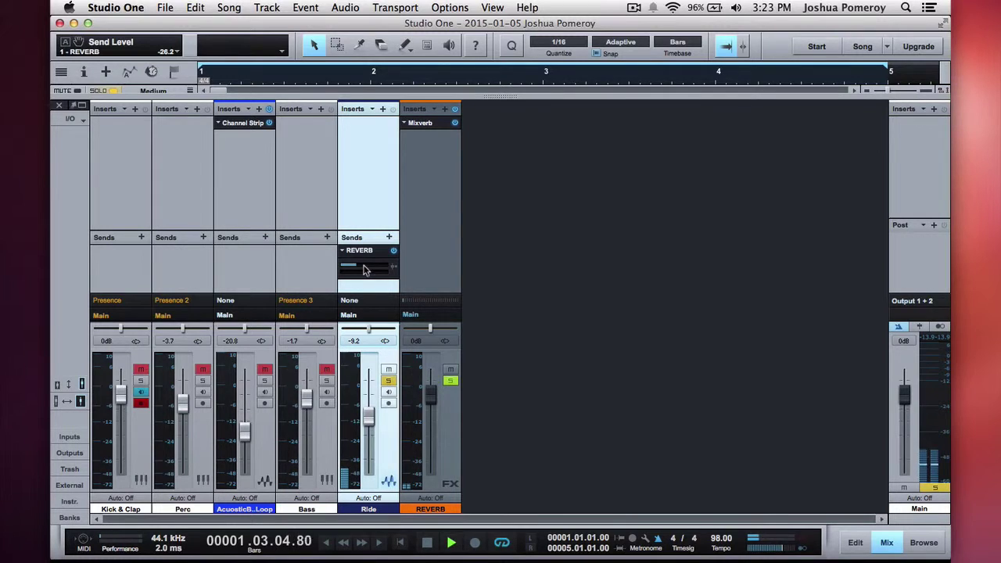
mouse_move(364, 269)
mouse_down()
mouse_move(388, 270)
mouse_move(377, 270)
mouse_up()
key(space)
key(space)
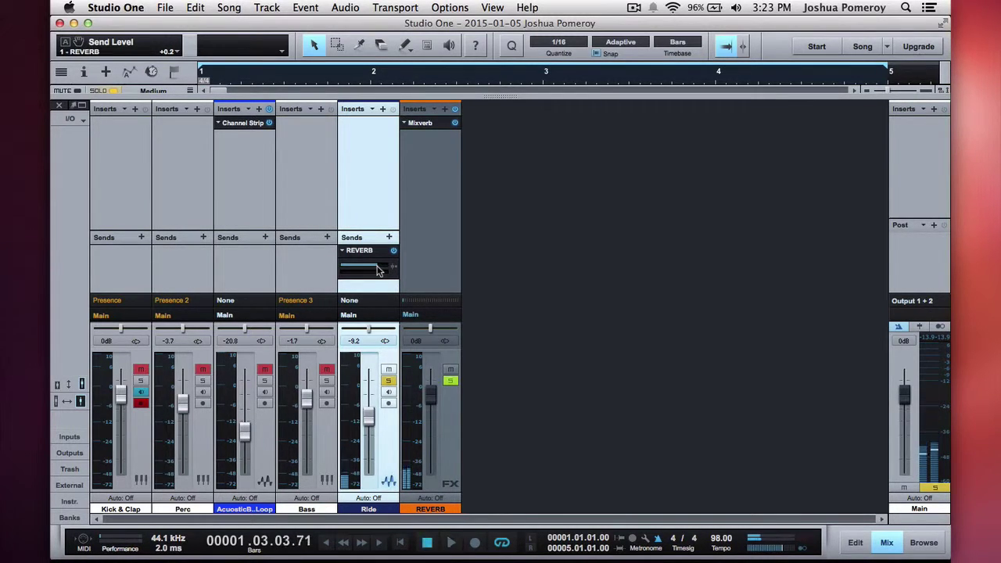
key(space)
key(space)
key(space)
click(432, 128)
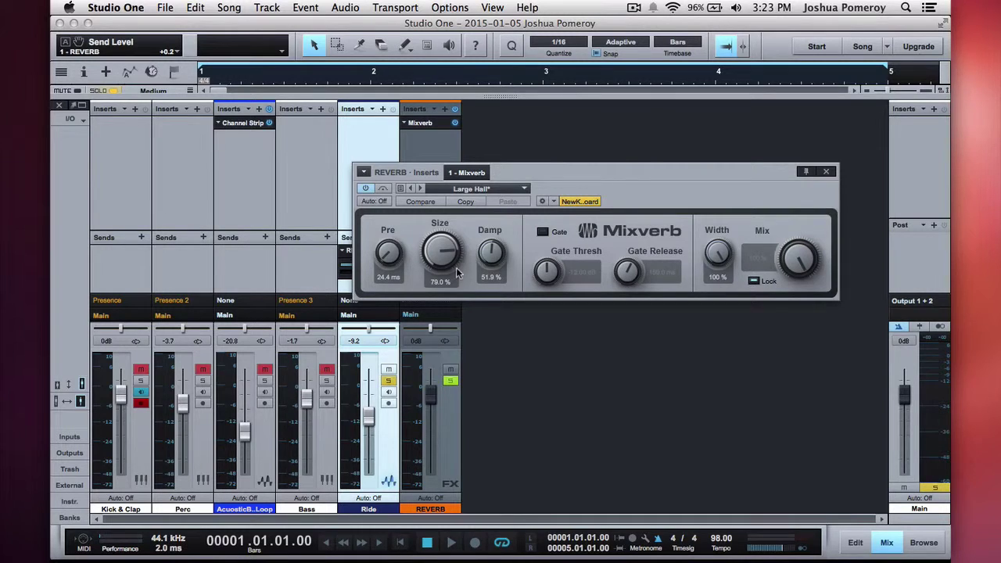
Step: Adjust the Mixverb damping and lower the Ride reverb send to -12.9
mouse_move(491, 266)
mouse_down()
mouse_move(500, 248)
mouse_move(502, 275)
mouse_up()
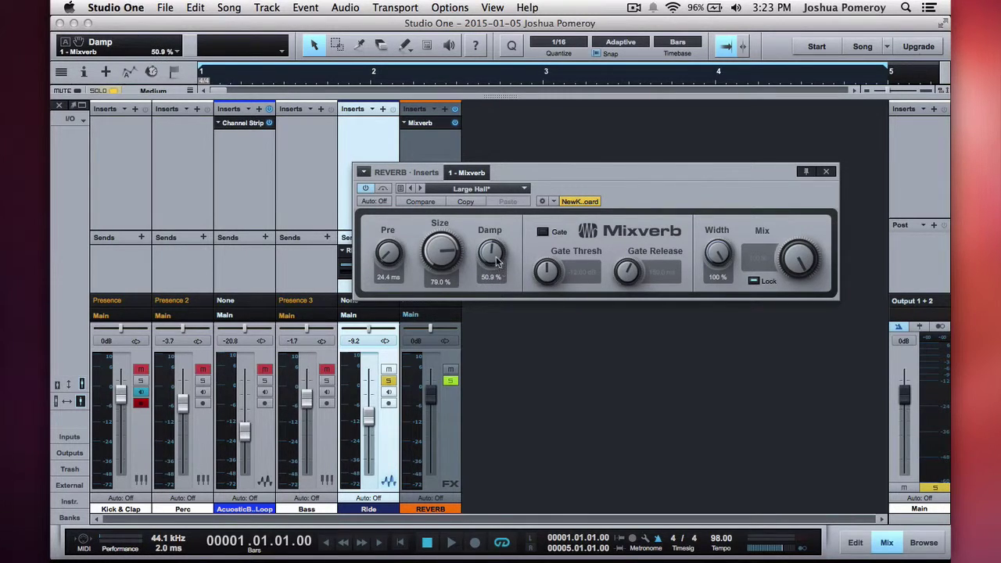
click(824, 172)
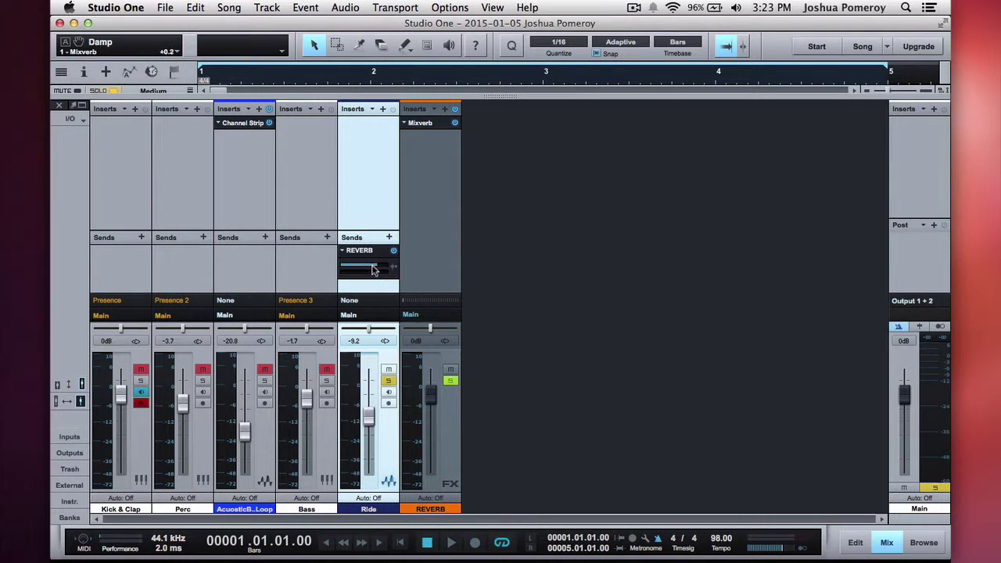
key(space)
key(space)
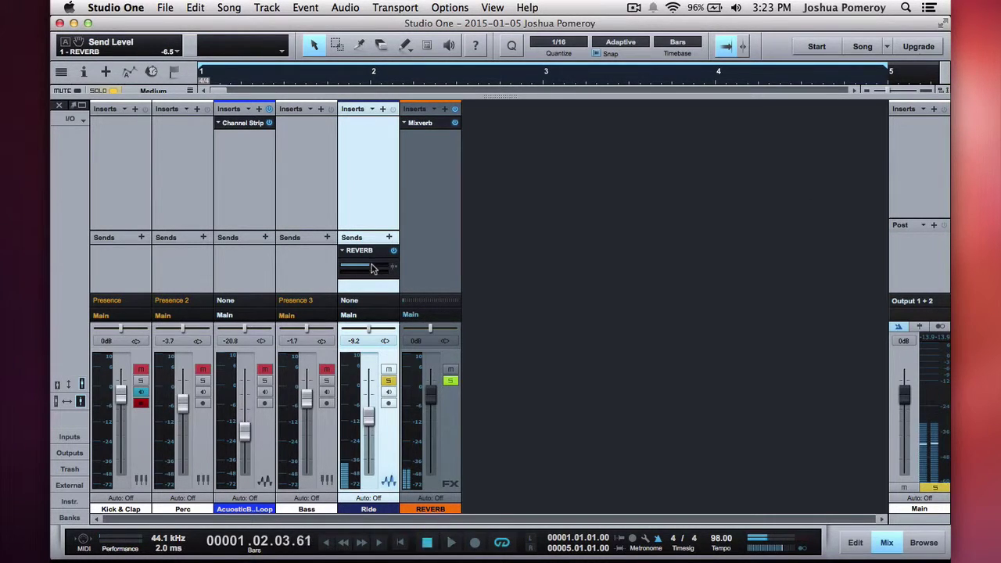
drag(369, 266, 326, 278)
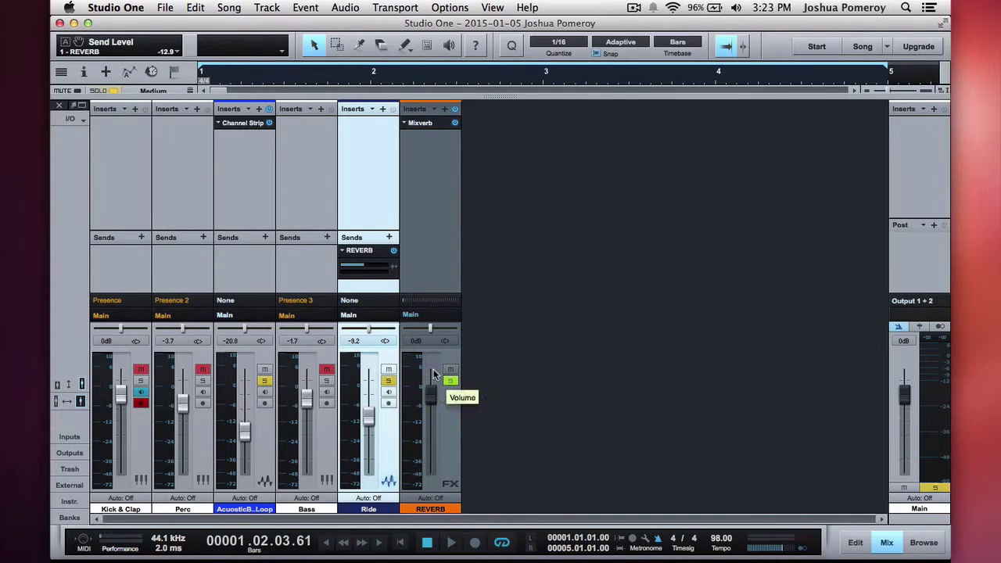
key(space)
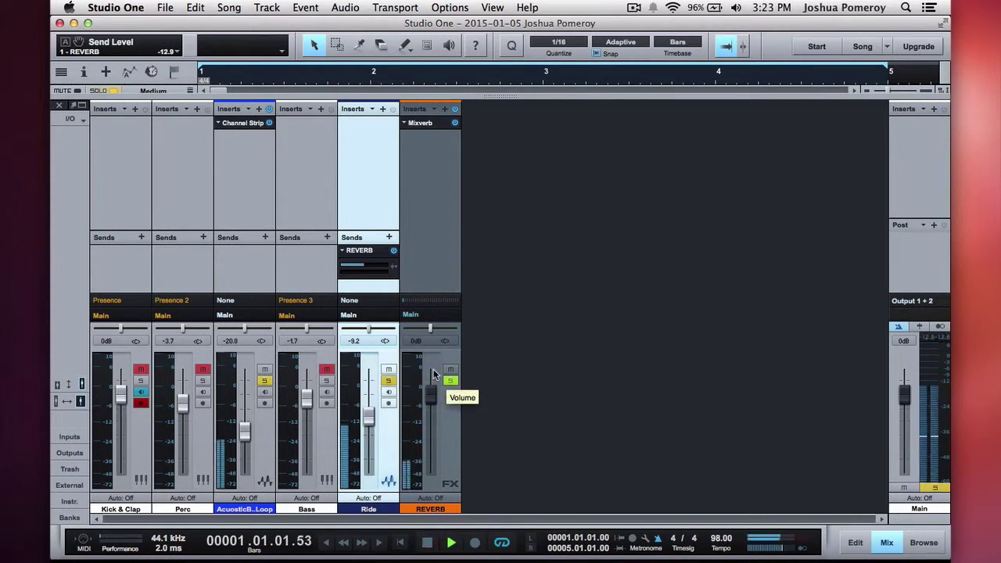
Step: Set the loop's Channel Strip: low cut ~308 Hz, Adaptive on, Mid -8.77 dB at 2.20 kHz, Expand 18%
click(254, 194)
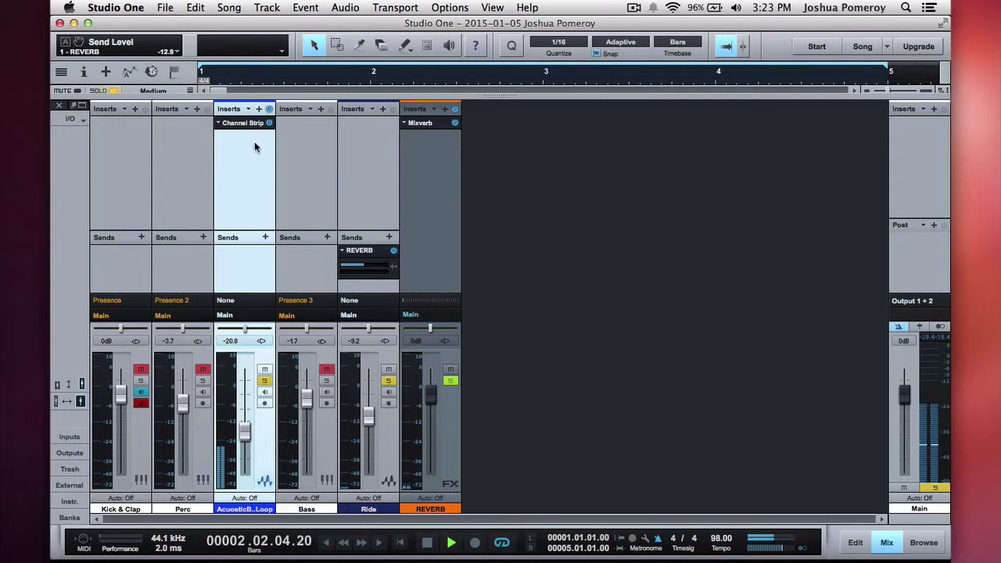
click(244, 123)
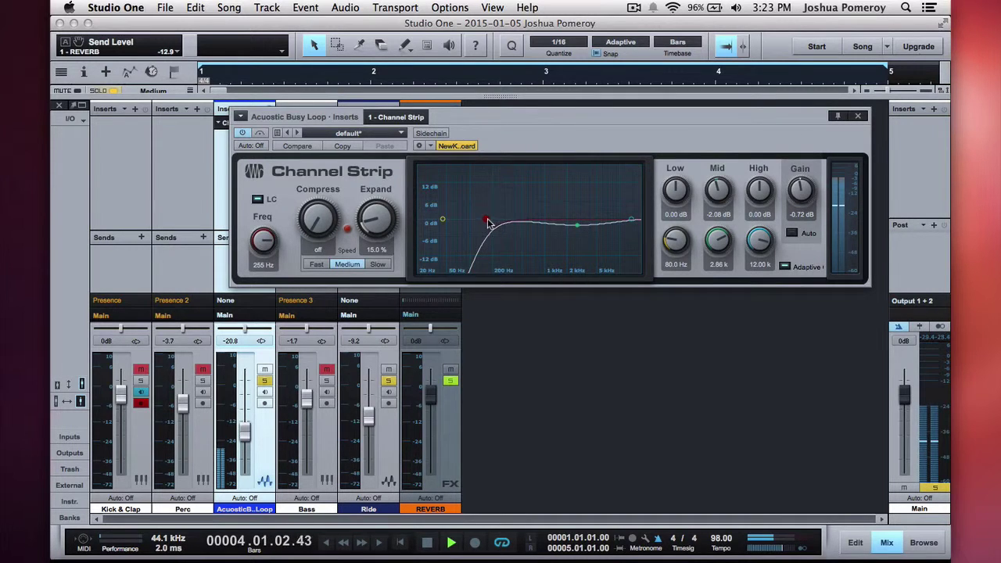
drag(486, 220, 529, 254)
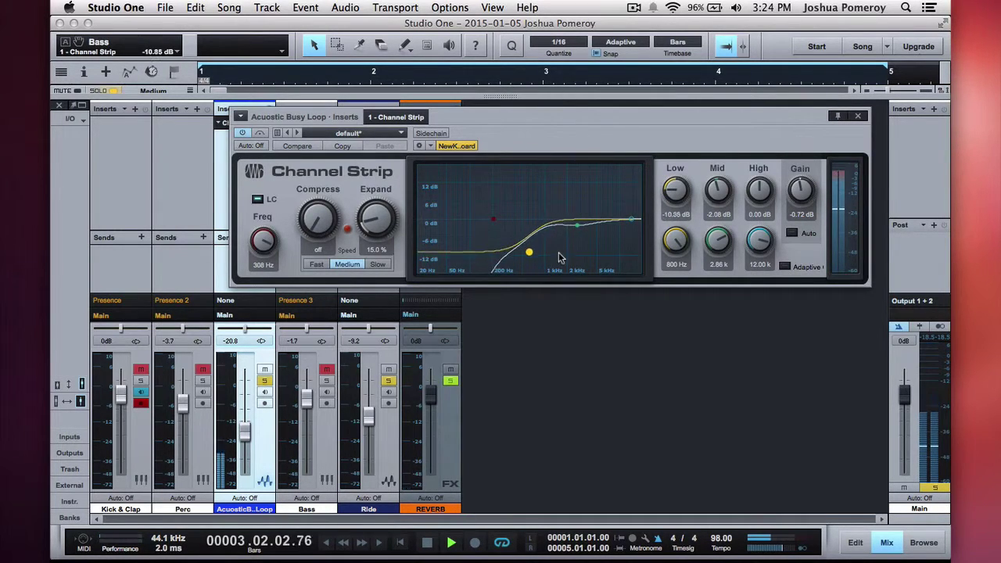
click(785, 266)
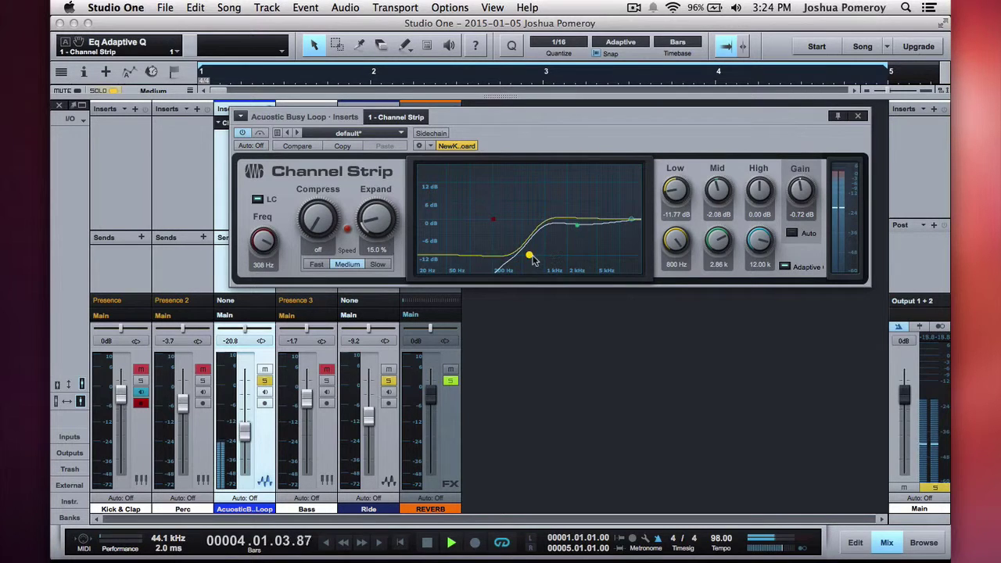
mouse_move(531, 257)
mouse_down()
mouse_move(497, 264)
mouse_move(542, 276)
mouse_move(503, 271)
mouse_move(521, 245)
mouse_up()
drag(577, 226, 568, 249)
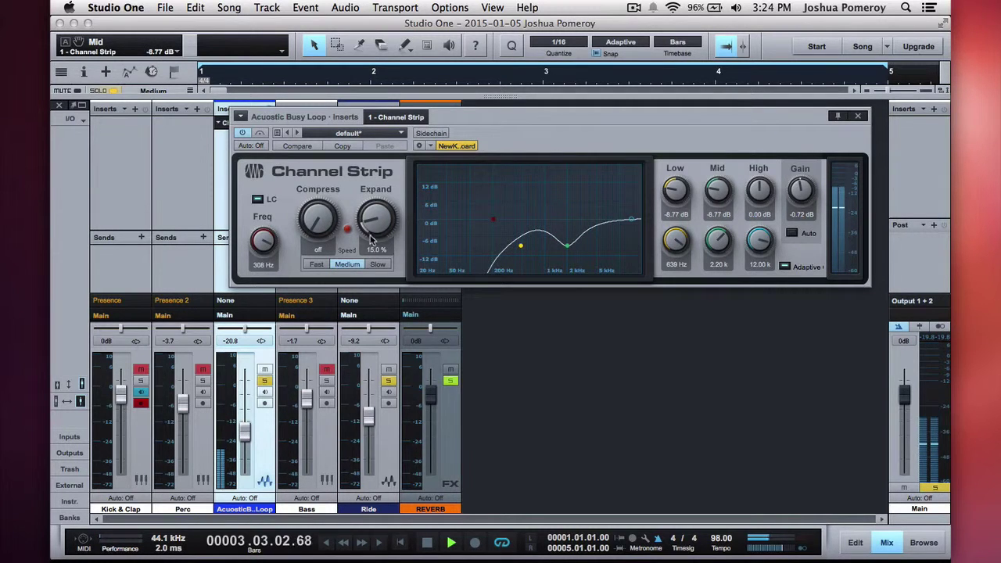
mouse_move(378, 222)
mouse_down()
mouse_move(386, 278)
mouse_move(365, 153)
mouse_move(373, 212)
mouse_up()
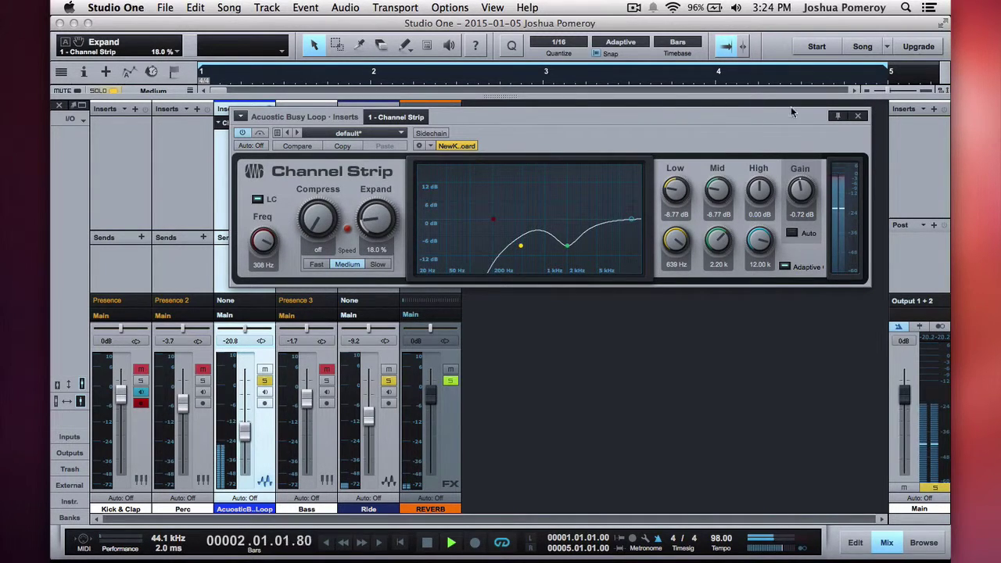
Step: Send the Acoustic Busy Loop to REVERB at -28.1, stop playback, and return to the arrangement
click(861, 116)
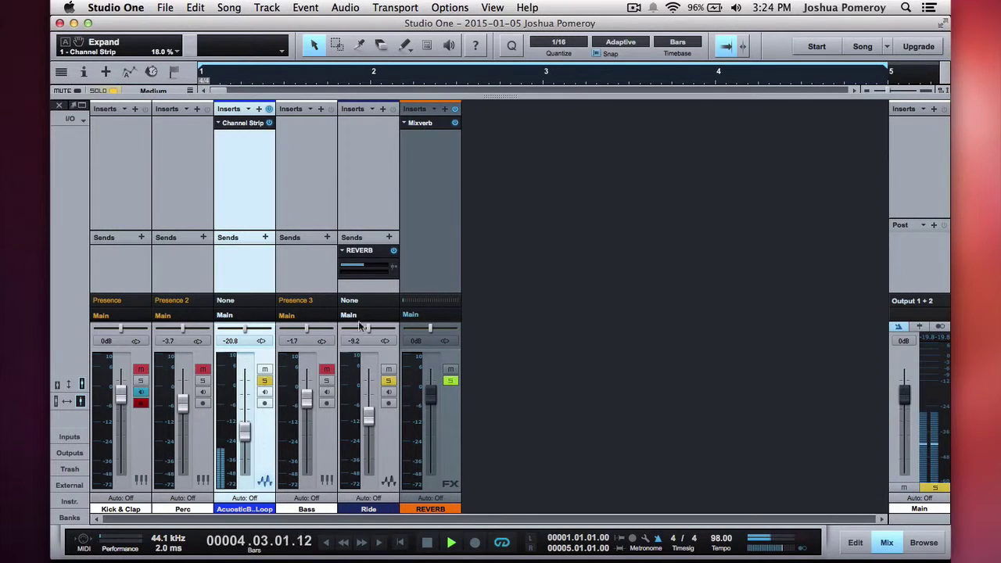
click(265, 237)
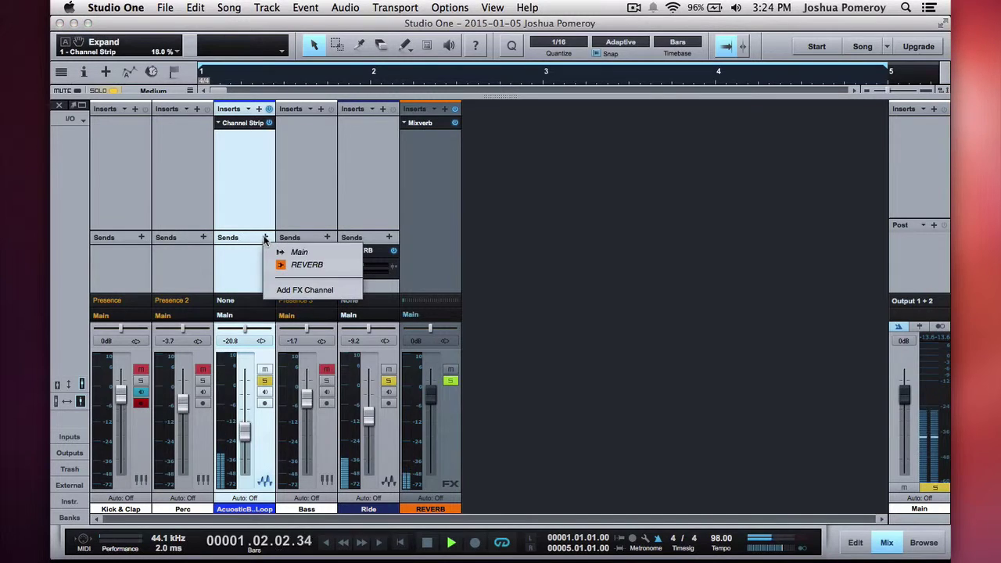
click(303, 264)
drag(245, 271, 234, 269)
key(XF86AudioRaiseVolume)
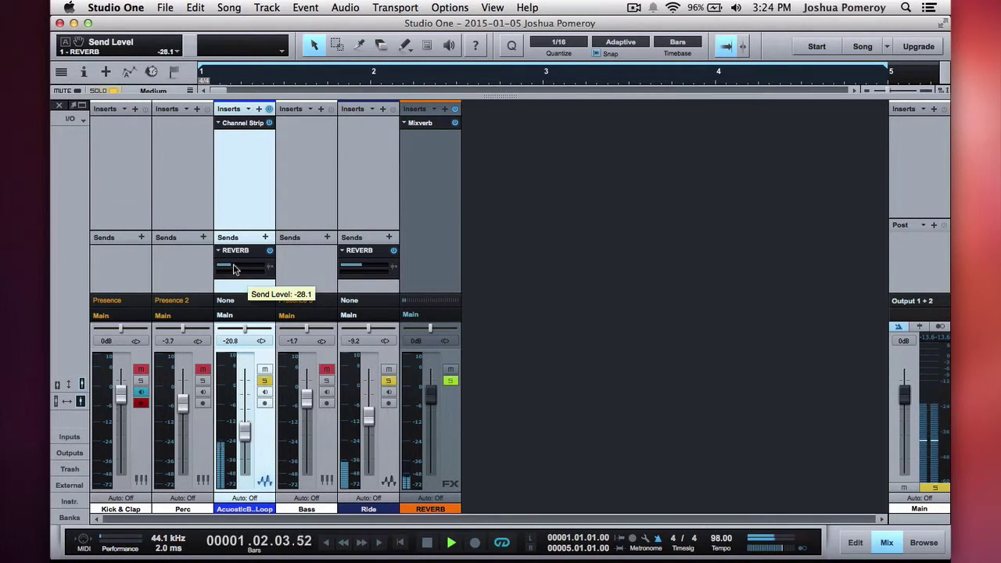
key(space)
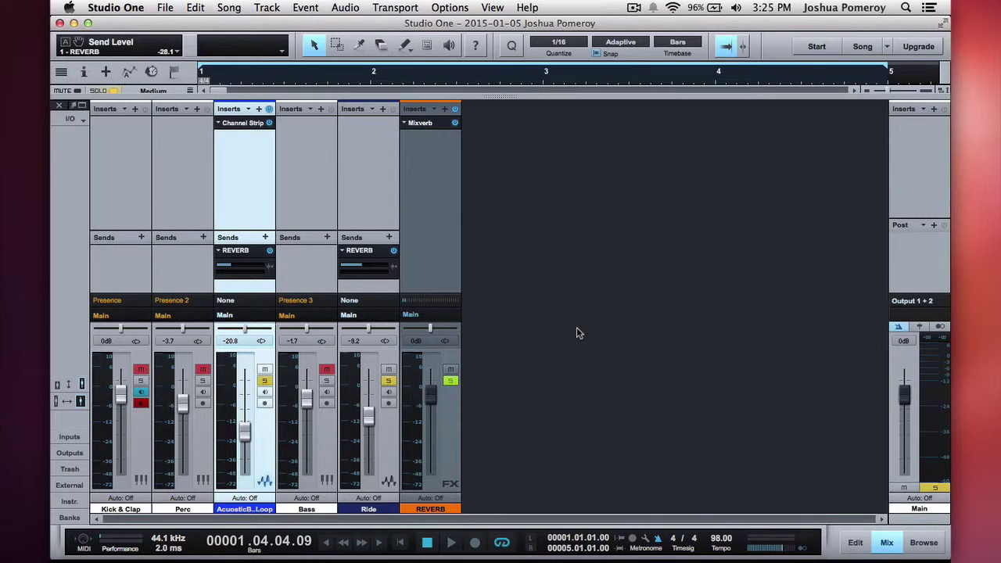
key(F3)
key(F3)
key(F3)
key(F3)
key(F3)
Step: Clear all solos and play the song from bar 1, briefly checking the Dance Bass Presence instrument
key(Home)
key(space)
key(space)
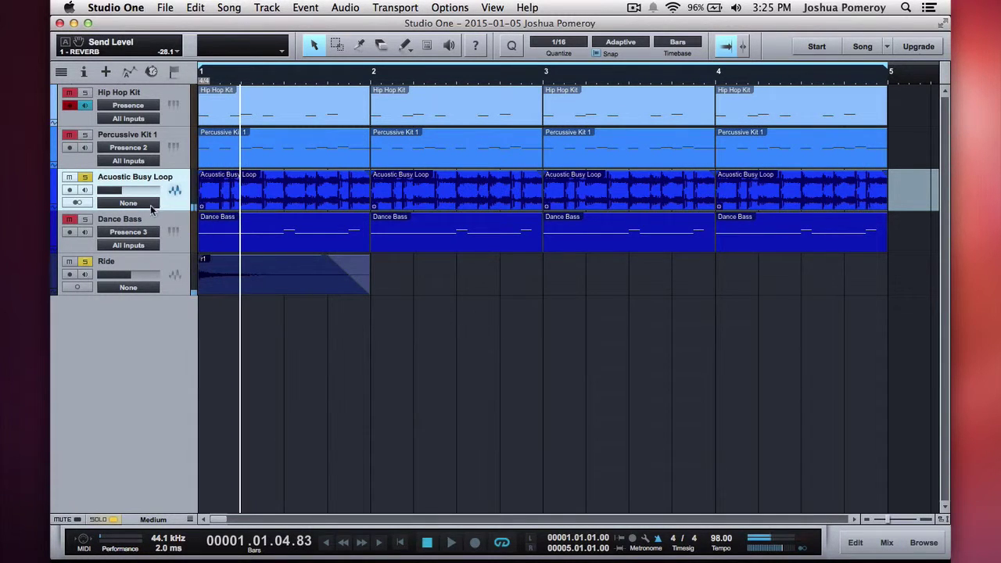
click(110, 520)
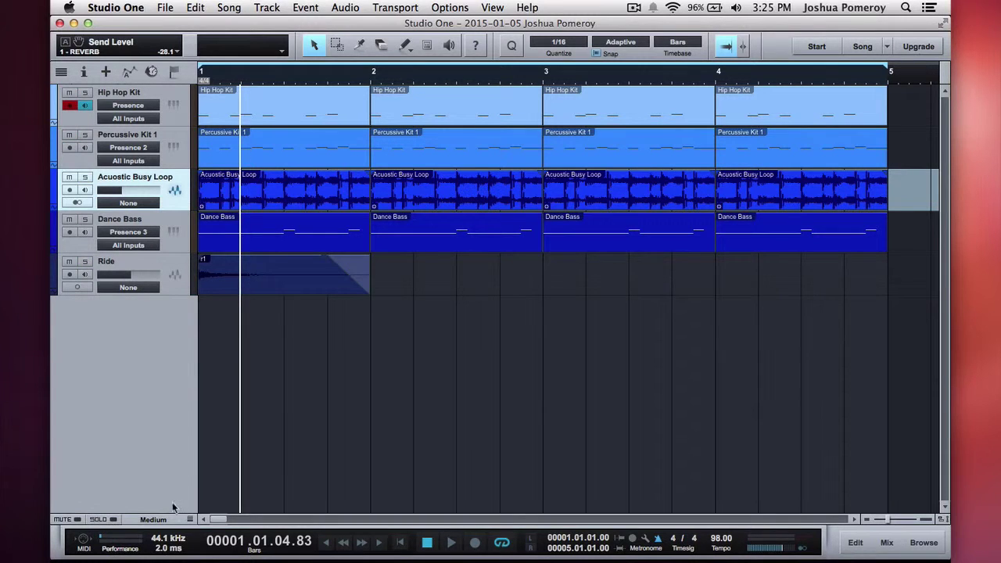
key(space)
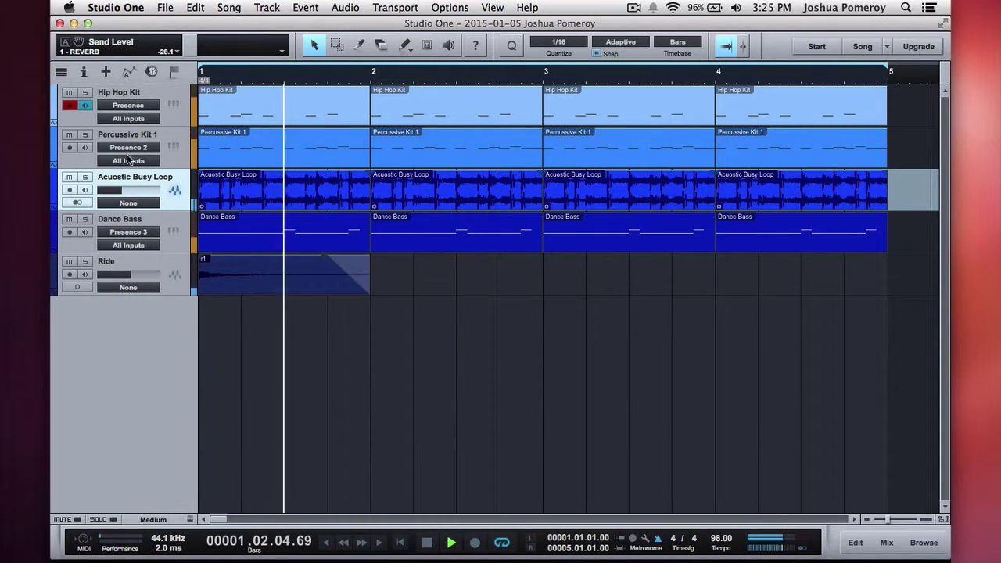
click(76, 161)
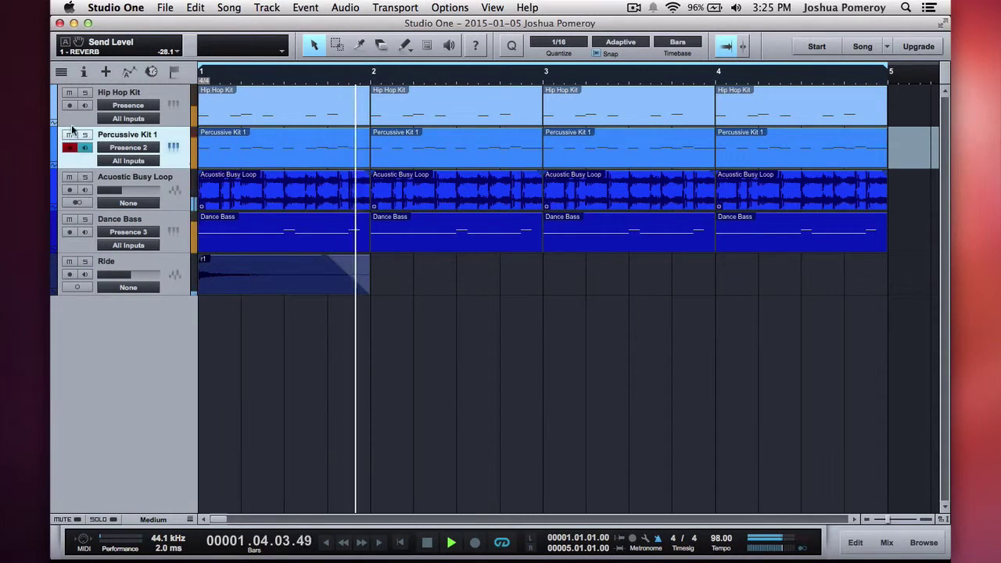
click(144, 266)
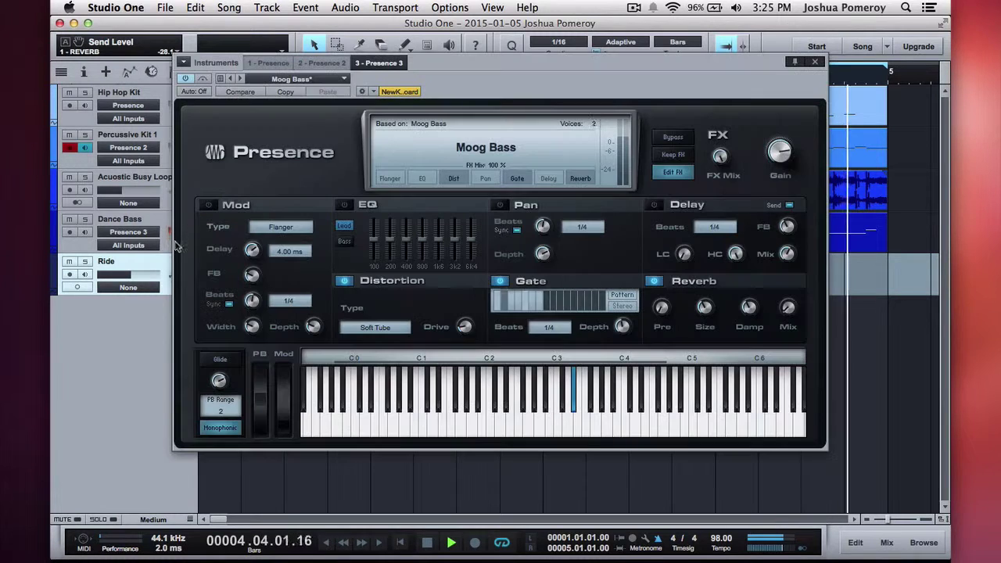
click(128, 232)
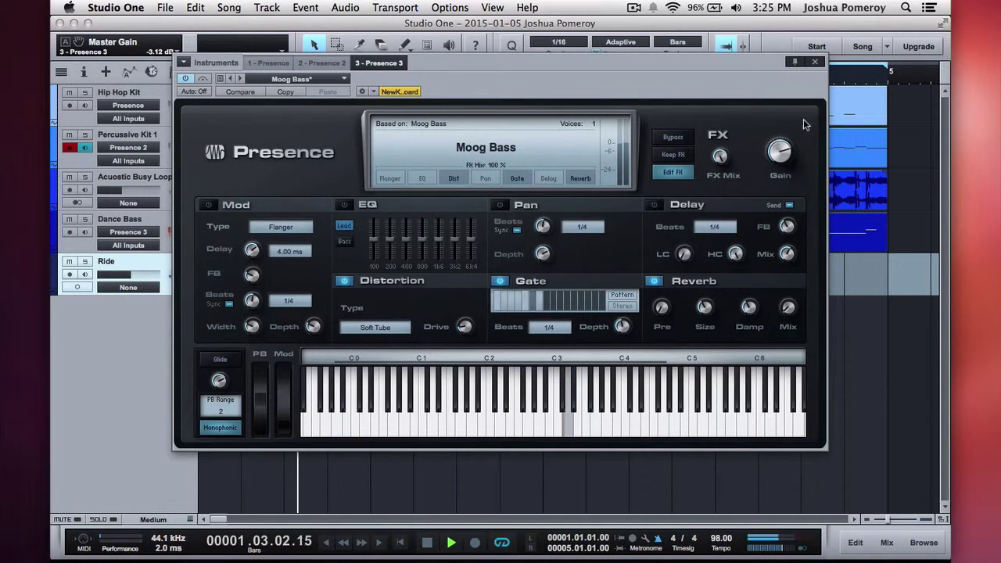
click(816, 63)
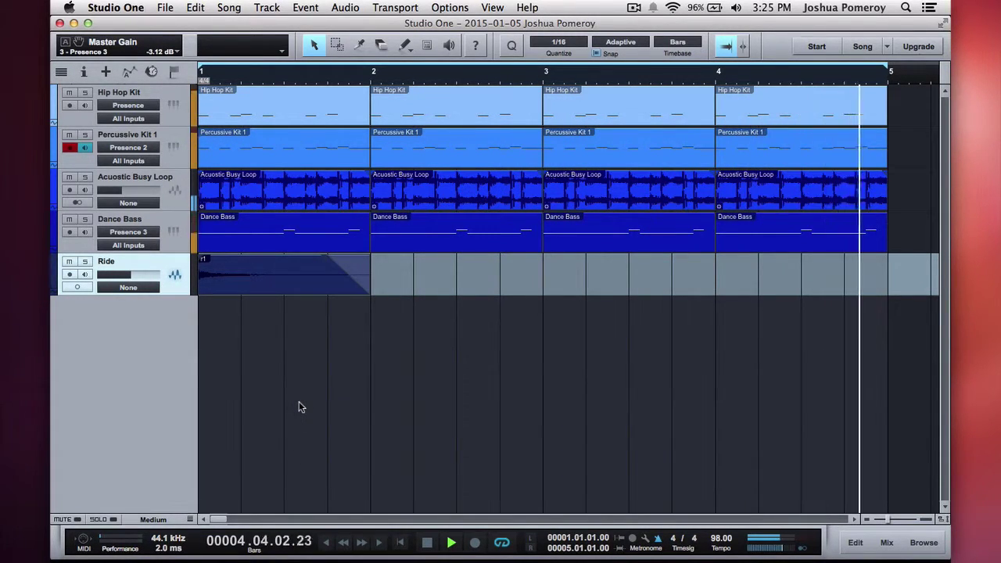
Step: Open the Ride event in the editor and zoom in on its start
key(space)
double_click(235, 271)
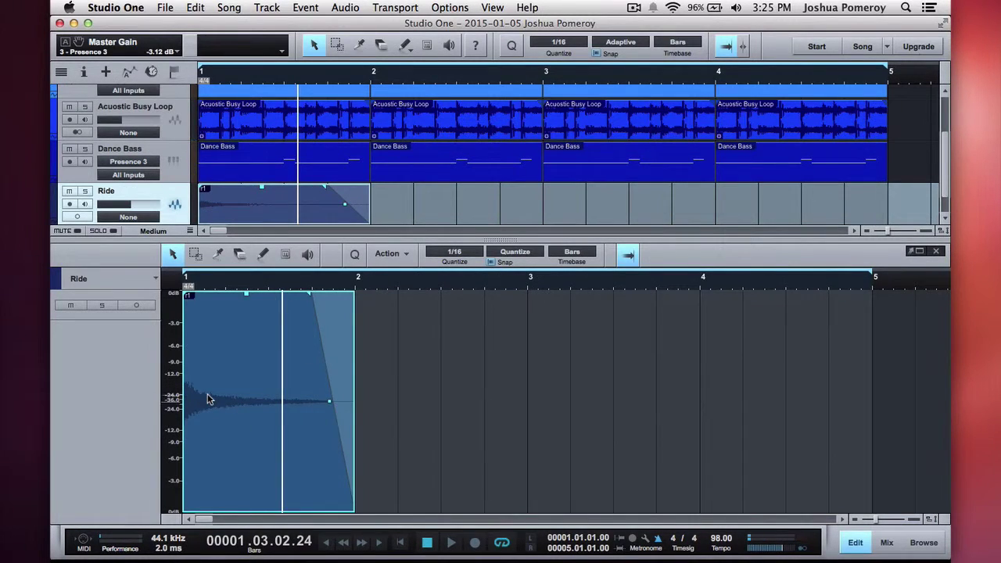
key(e)
key(e)
key(e)
key(e)
scroll(204, 391, left, 10)
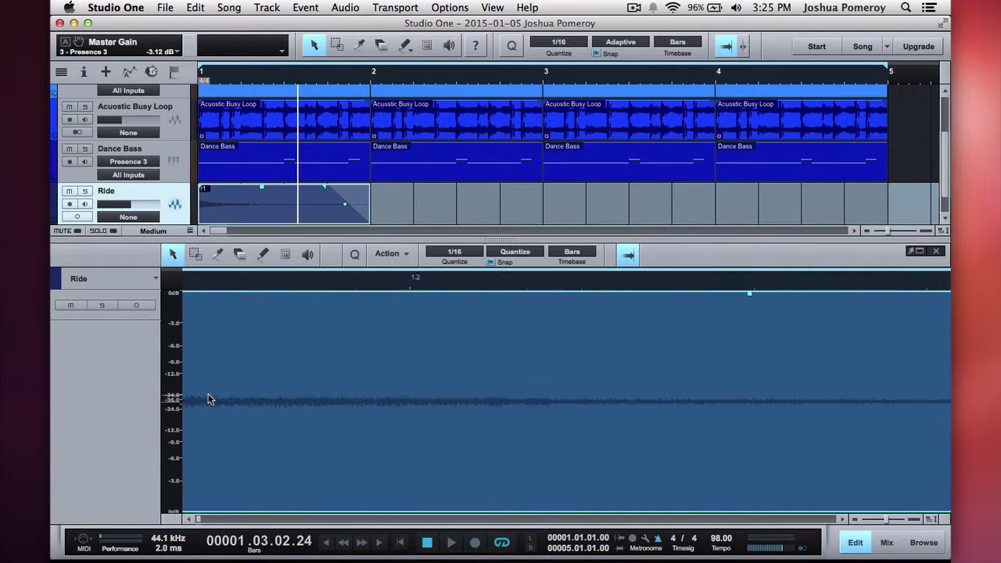
key(e)
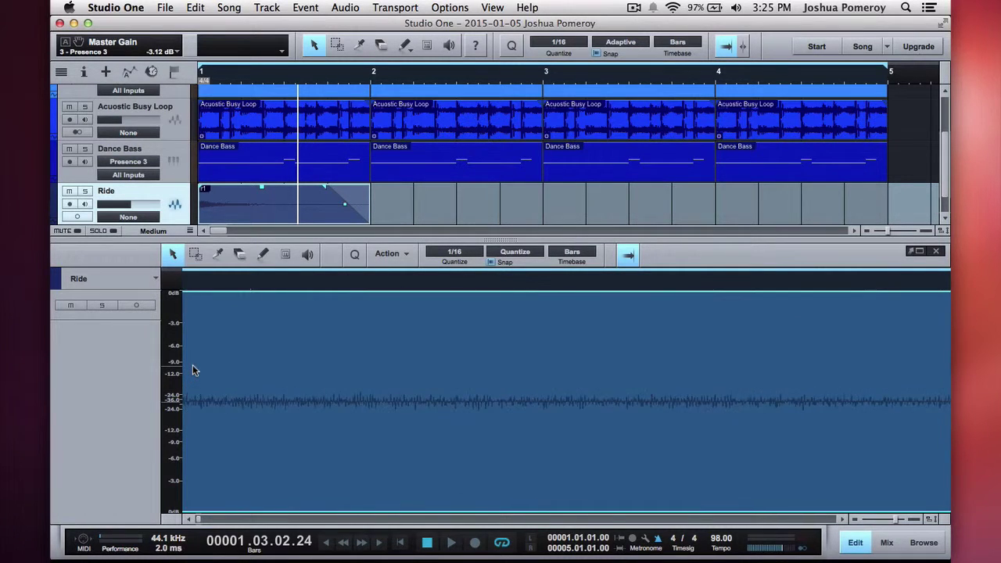
scroll(193, 365, left, 5)
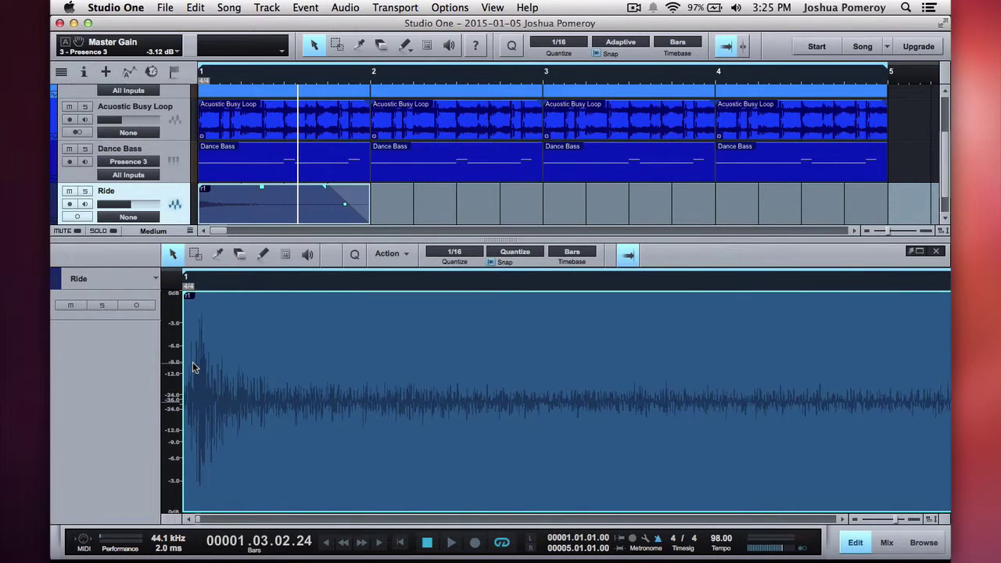
drag(178, 346, 188, 351)
Step: Move the Ride event's start to 1.01.01.00, audition it, and close the editor
drag(183, 368, 190, 412)
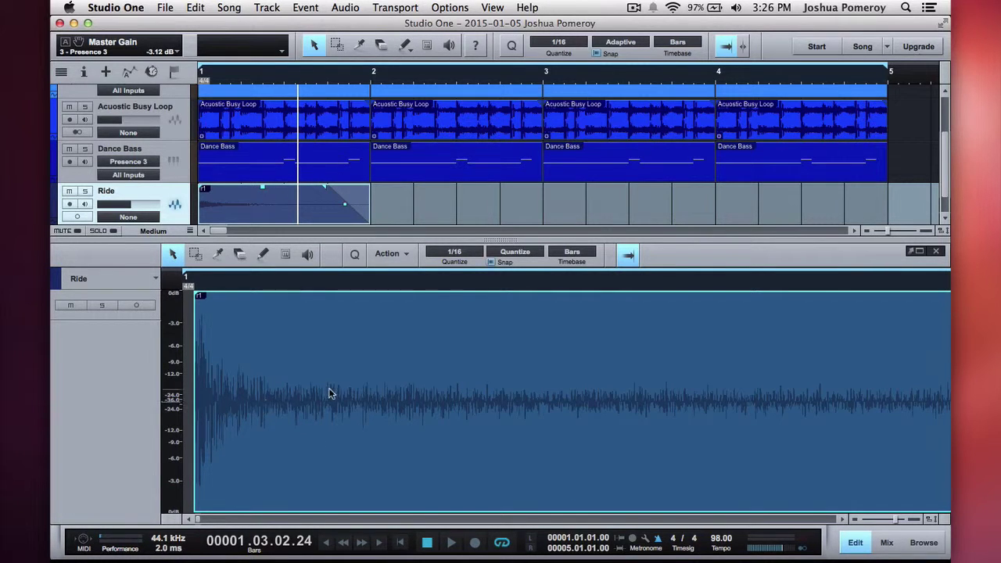
drag(329, 396, 308, 396)
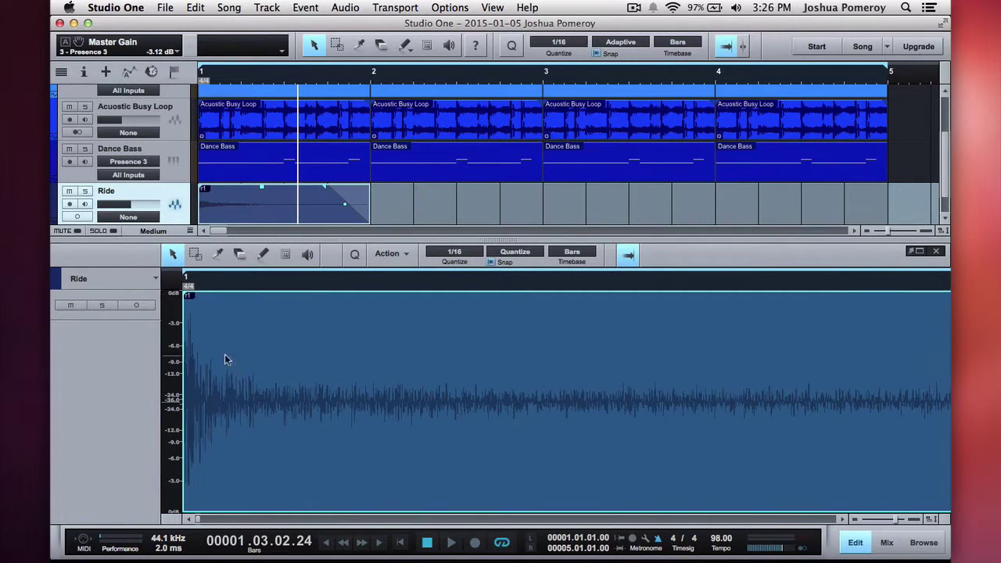
key(comma)
key(space)
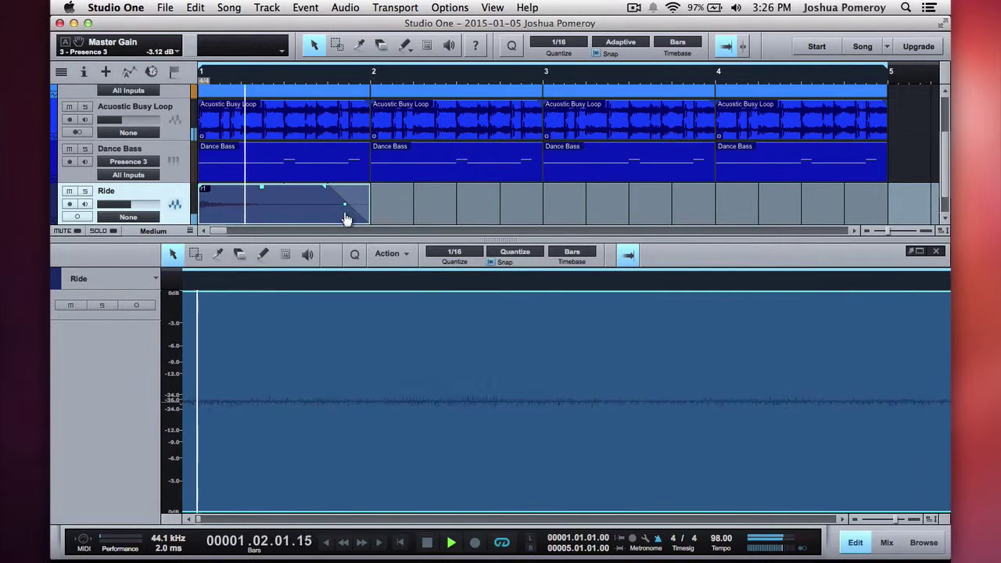
key(space)
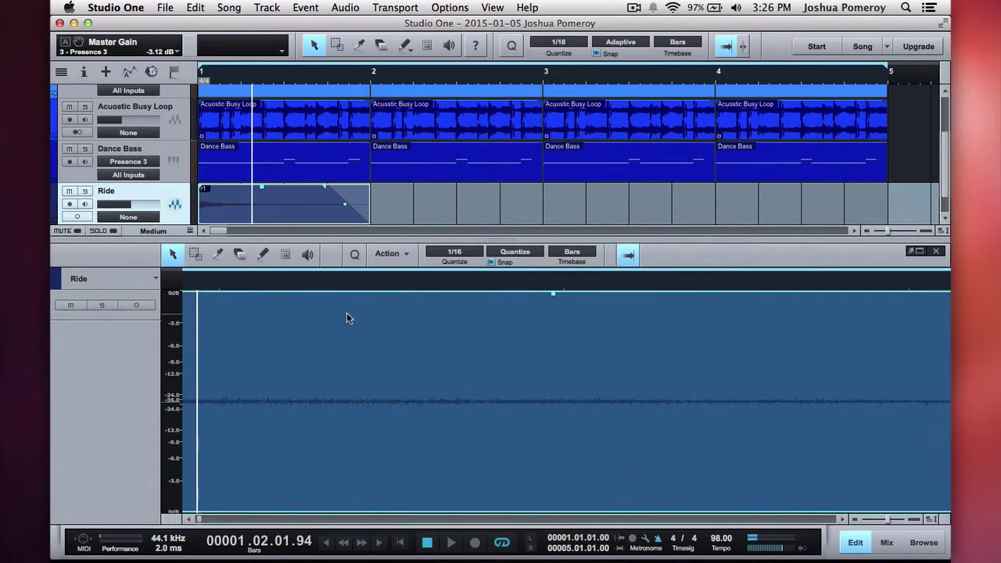
key(w)
key(w)
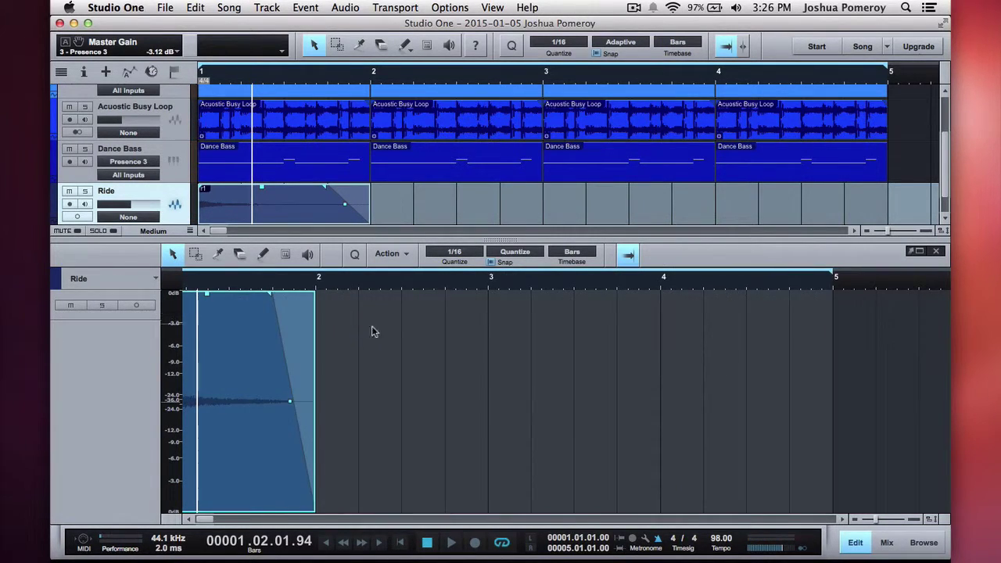
key(F2)
Step: Duplicate the Ride hit so a copy sits at bar 3
key(comma)
click(388, 349)
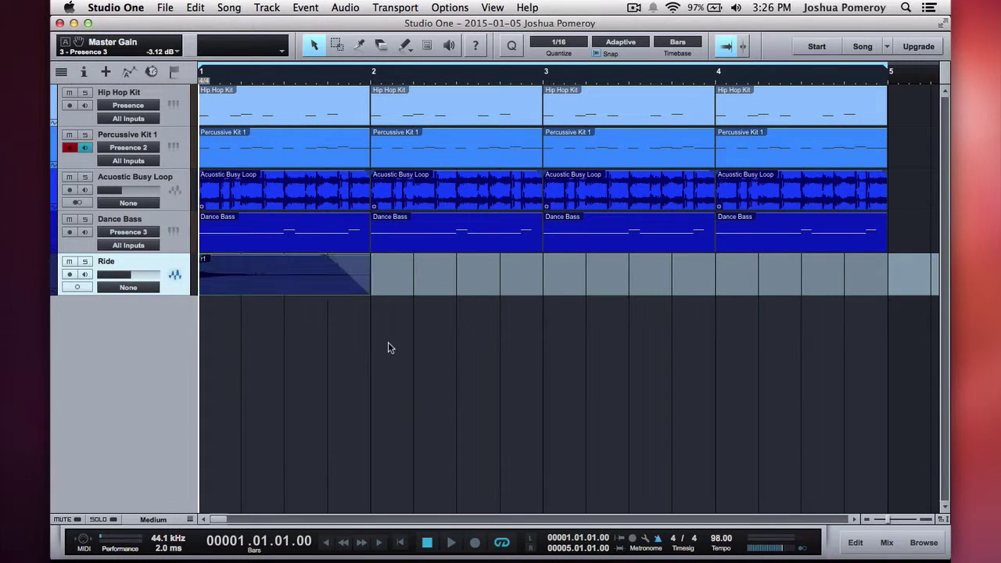
key(space)
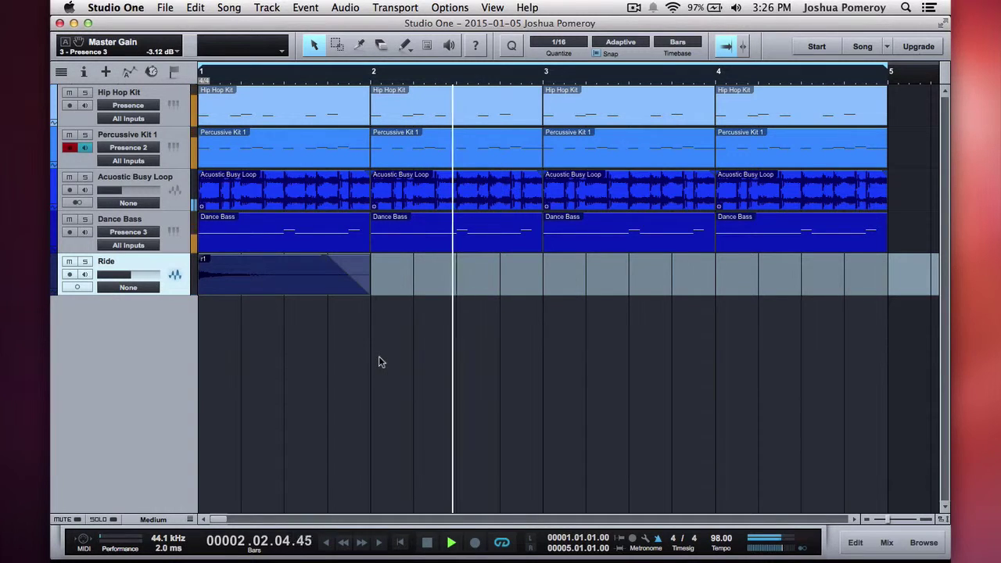
key(space)
click(280, 278)
drag(273, 280, 283, 280)
drag(360, 283, 618, 286)
click(288, 275)
key(d)
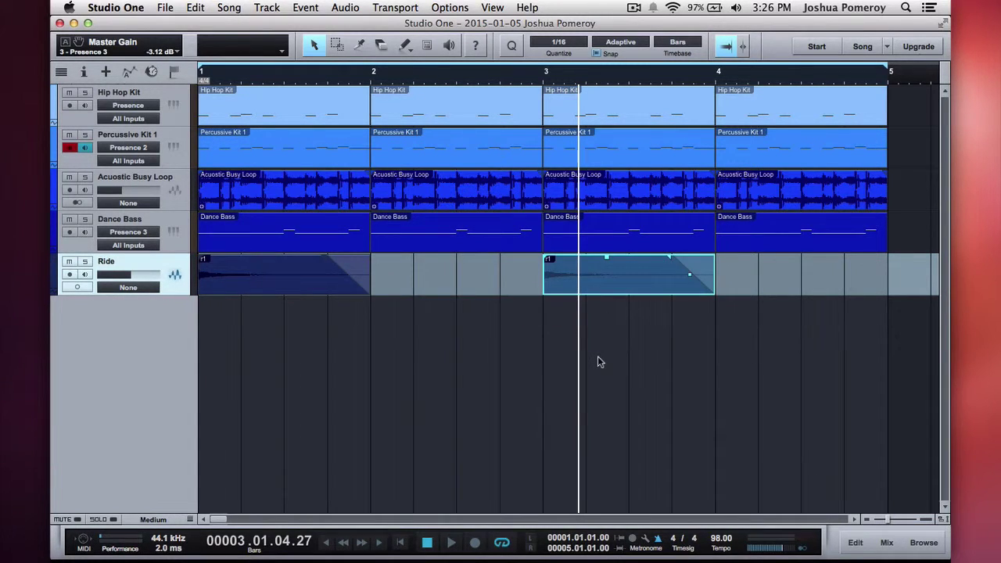
Step: Lower the Ride track volume to -10 dB
key(space)
click(598, 356)
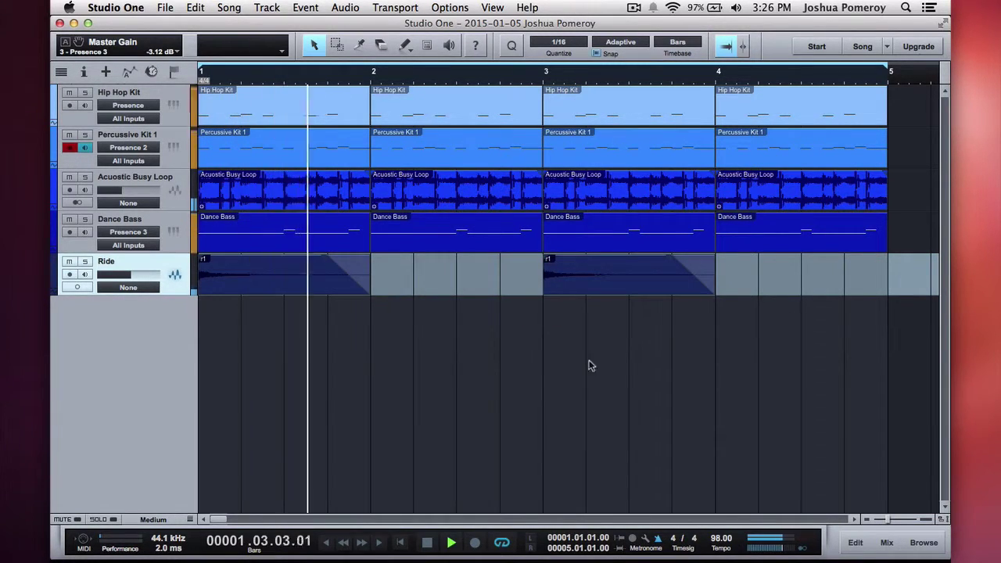
mouse_move(129, 274)
mouse_down()
mouse_move(119, 275)
mouse_move(129, 277)
mouse_up()
Step: Mute the Acoustic Busy Loop and lower the Perc channel to -4.6 dB in the console
key(space)
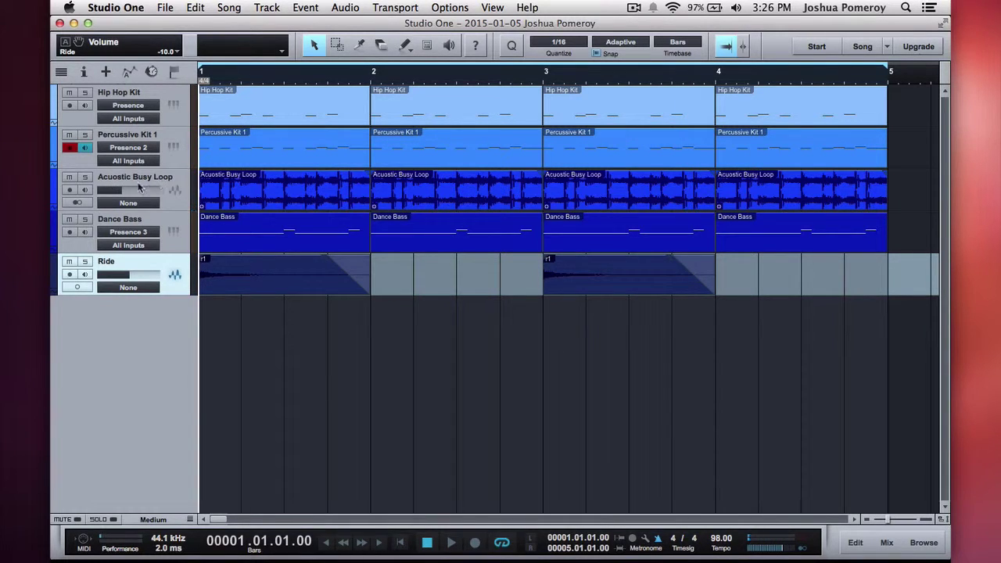
click(68, 177)
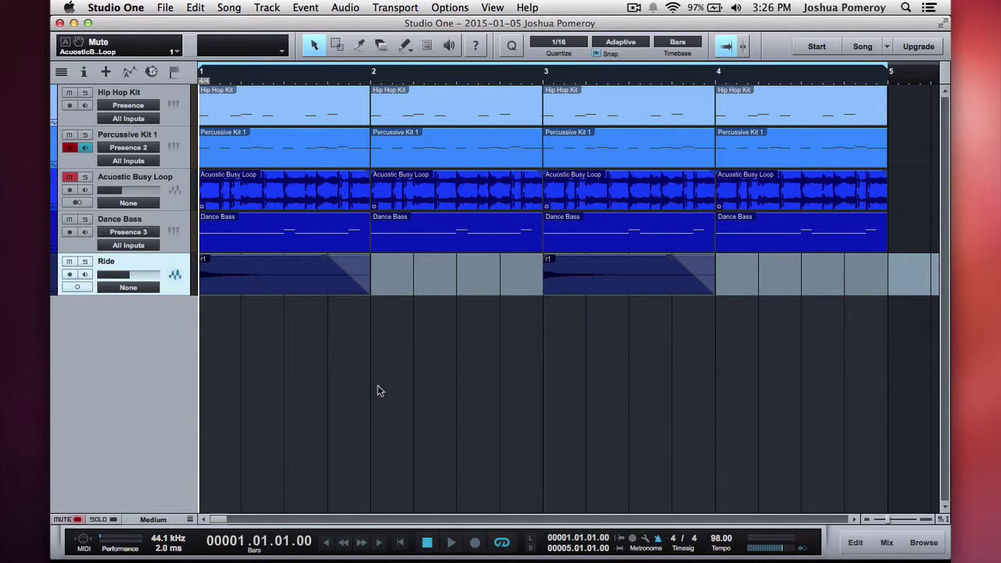
key(space)
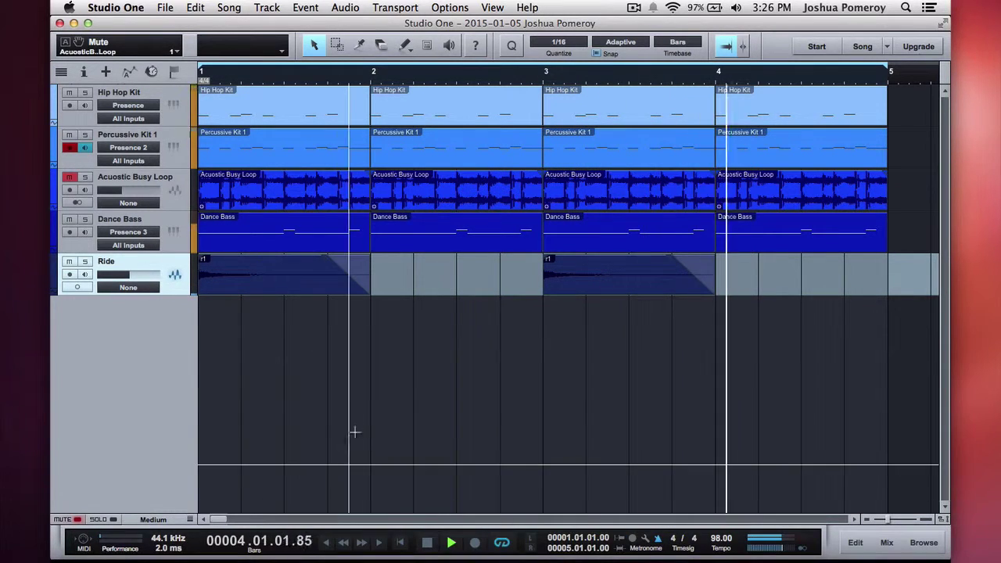
key(F3)
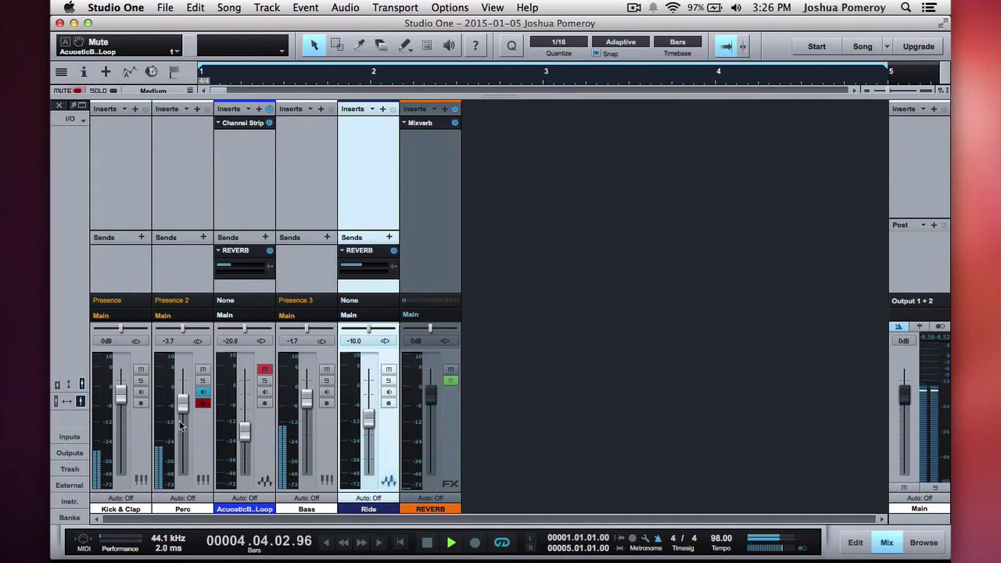
drag(181, 413, 185, 419)
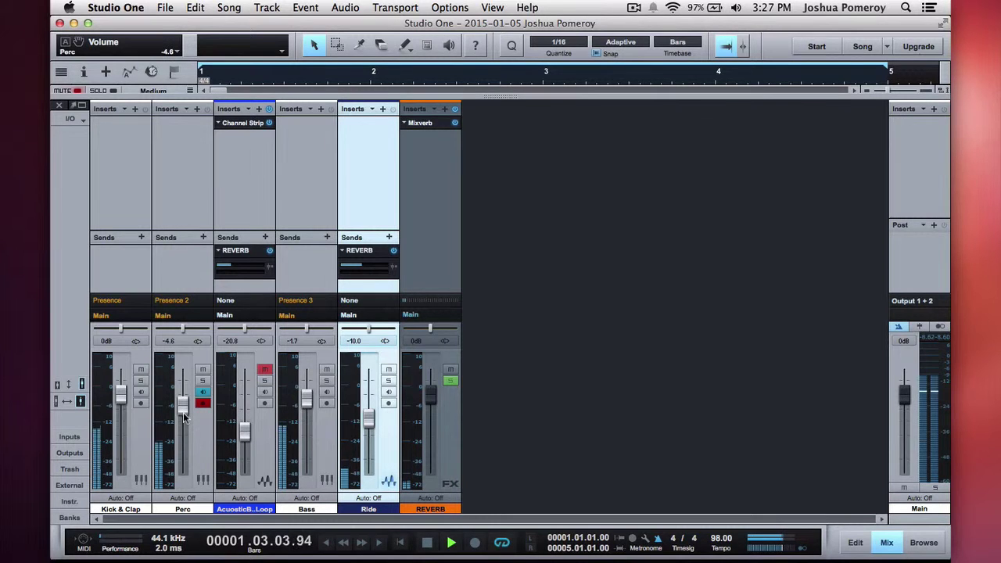
key(F3)
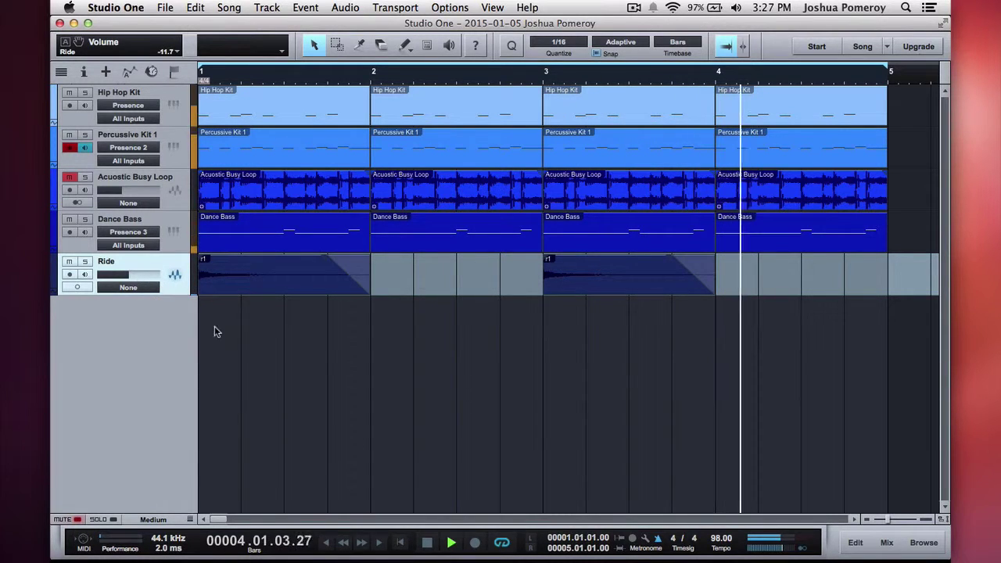
Step: Unmute the Acoustic Busy Loop, select Dance Bass, and stop playback
click(69, 178)
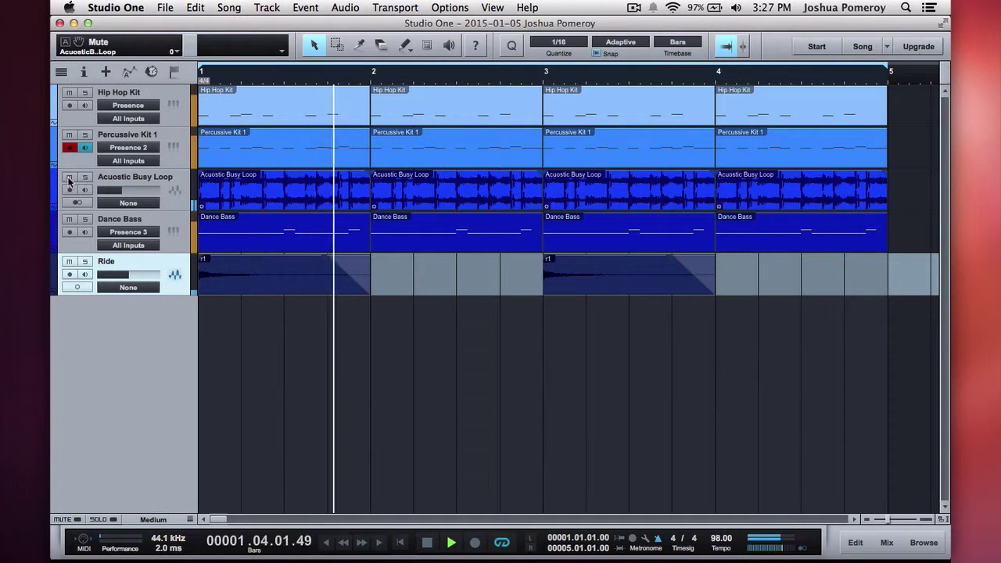
click(79, 247)
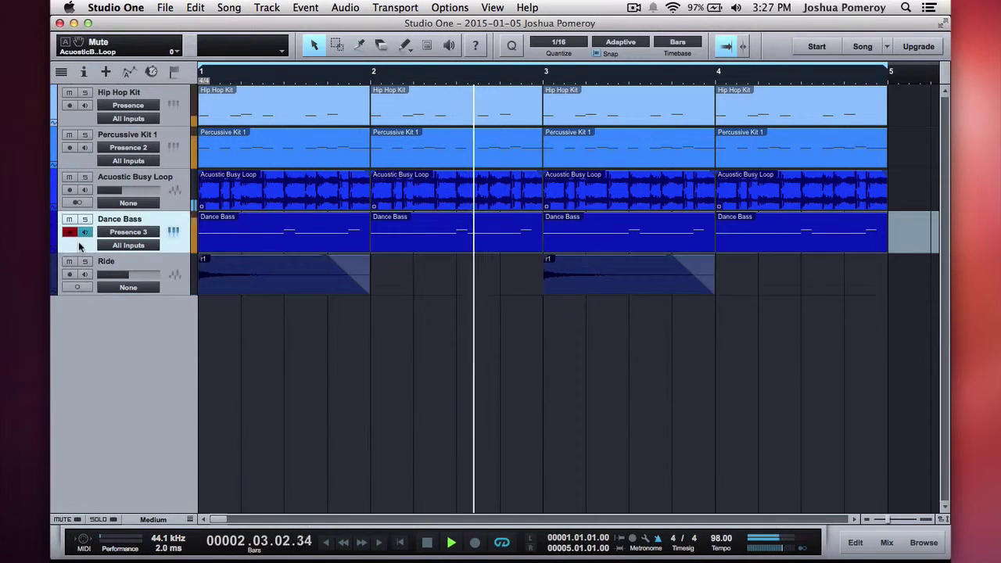
key(space)
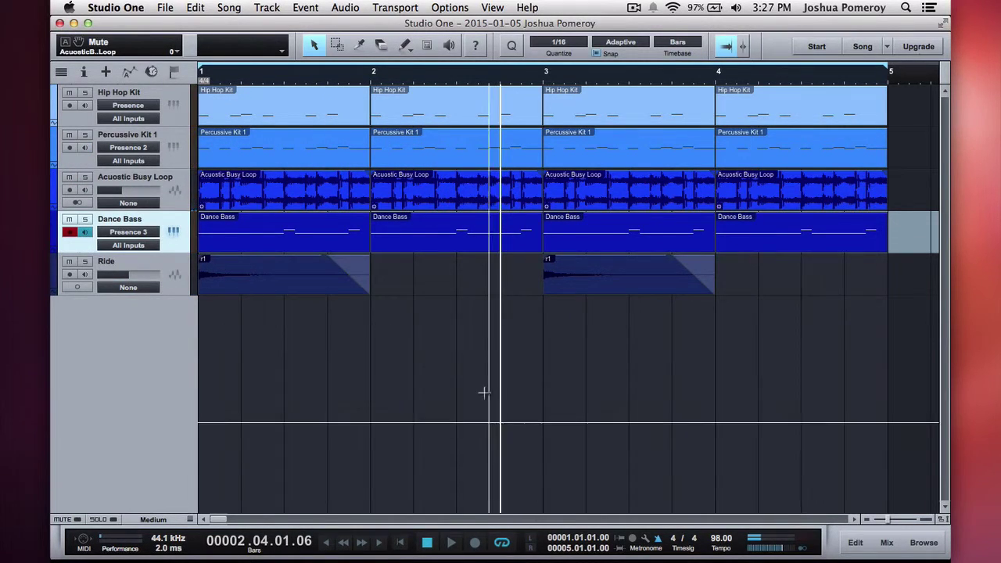
Step: In the Console, group the Kick & Clap and Perc channels together
key(F3)
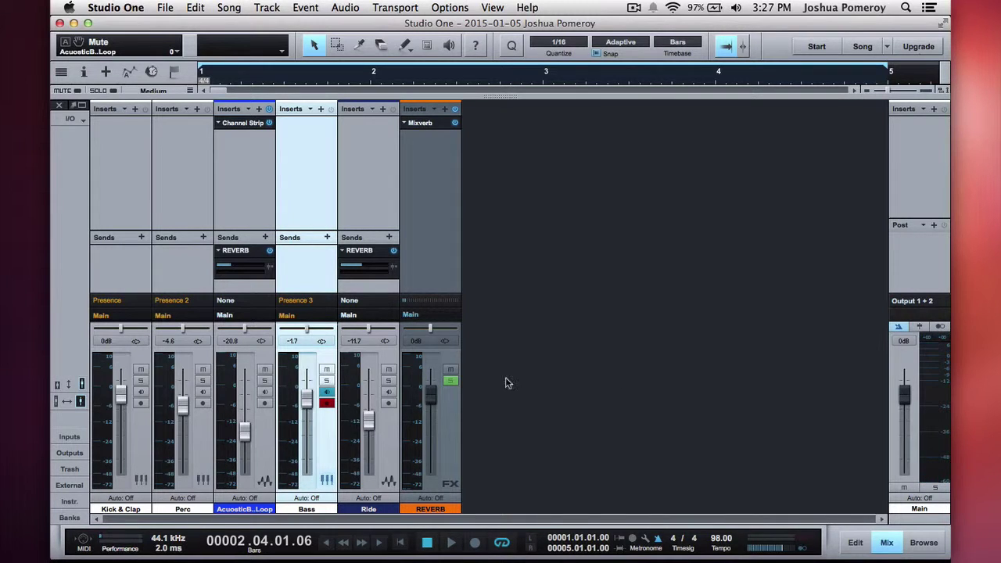
click(138, 443)
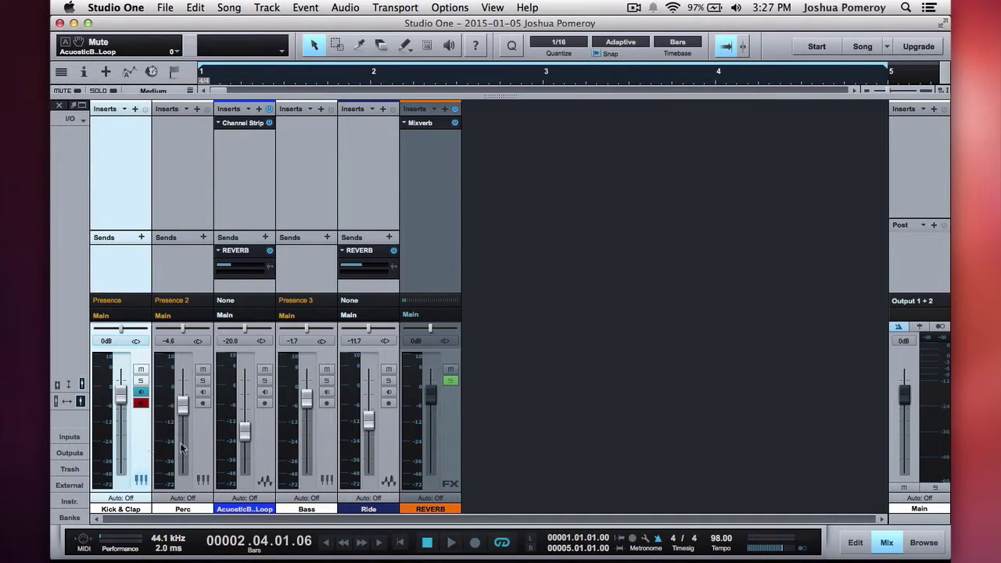
shift+click(194, 441)
right_click(199, 442)
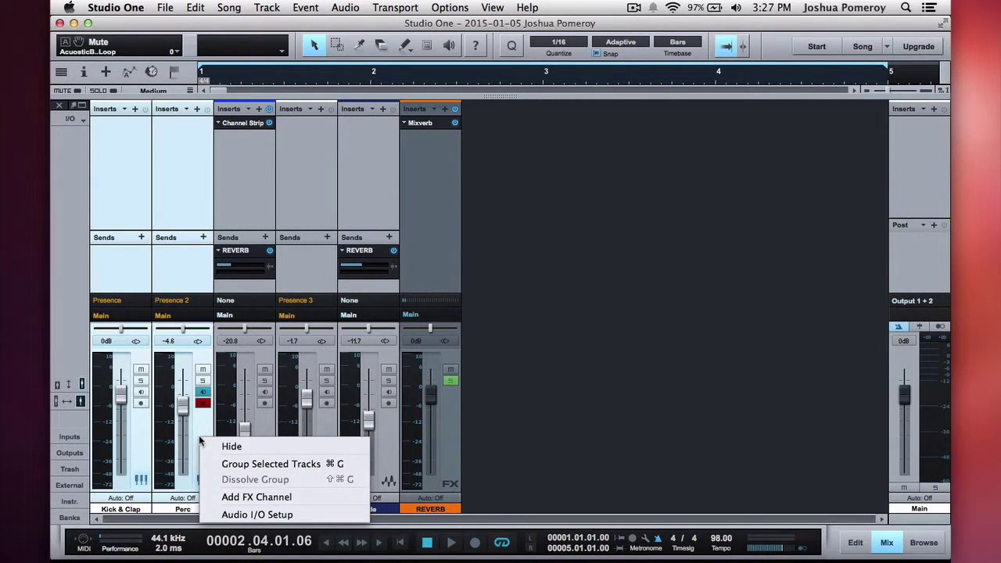
click(284, 465)
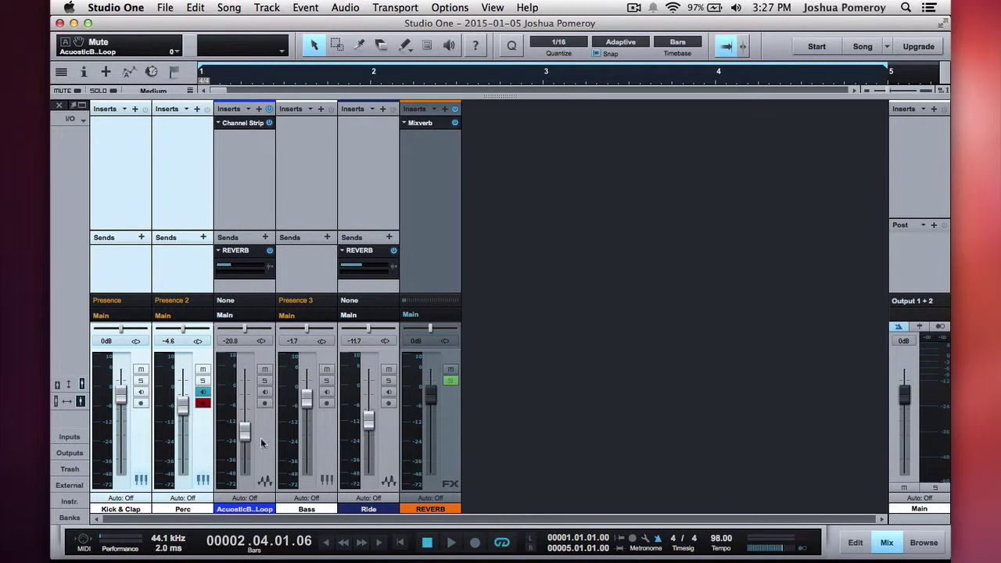
Step: Pull the grouped faders down to -0.8 dB and -5.4 dB, then dissolve Group 1
click(262, 190)
click(185, 201)
scroll(183, 417, down, 2)
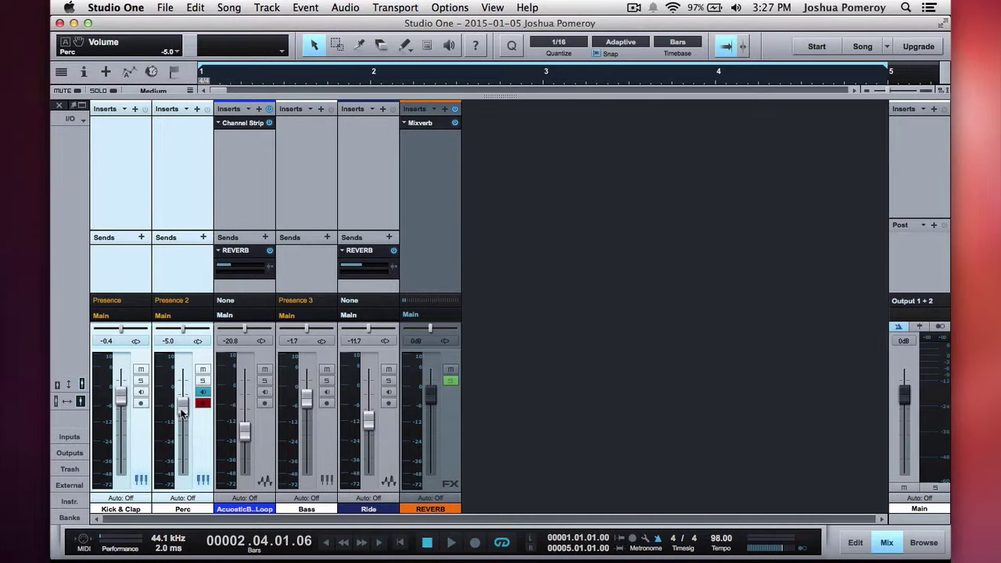
scroll(182, 412, down, 4)
scroll(182, 413, up, 2)
right_click(180, 275)
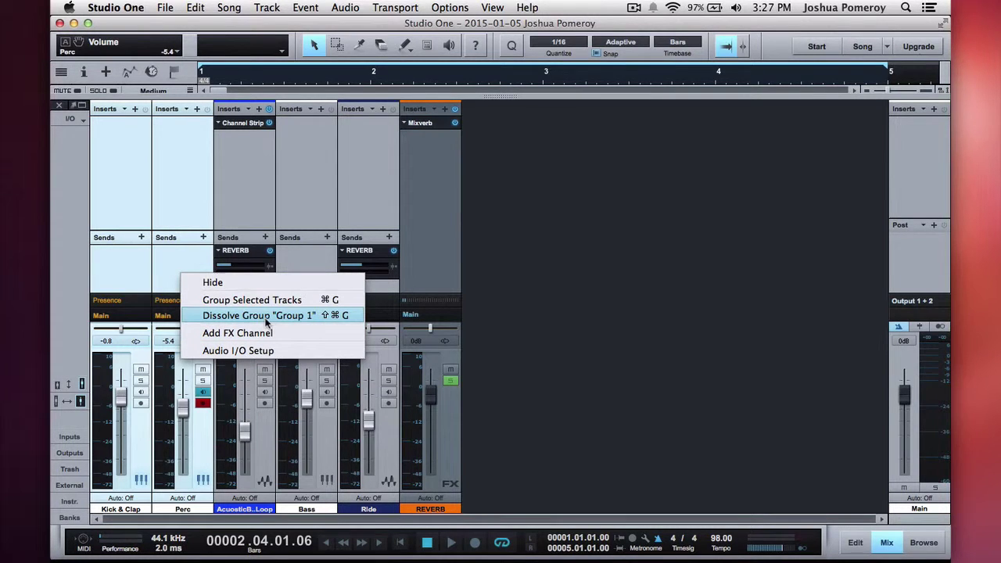
click(267, 316)
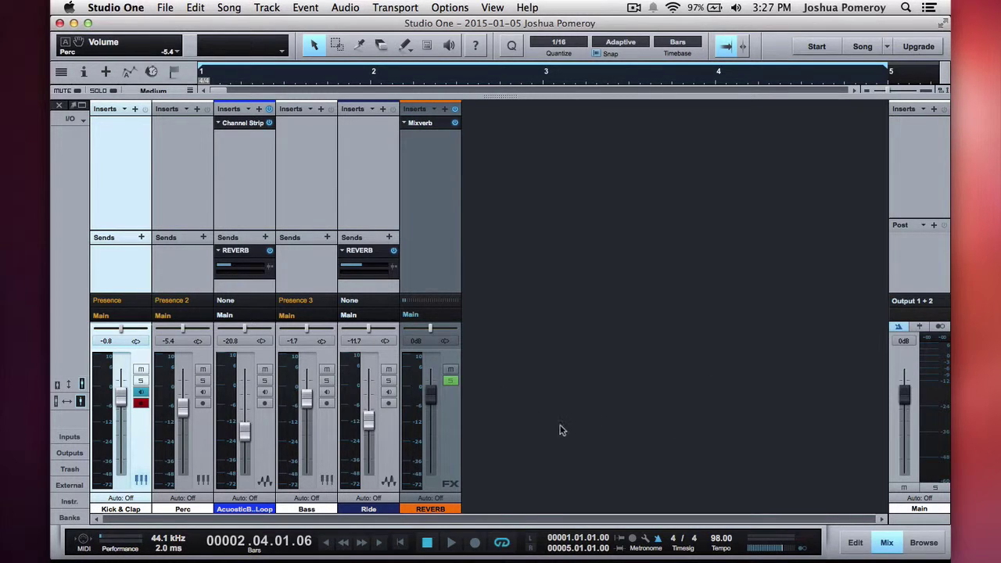
Step: Browse the Main channel's stored FX chain presets, then bring up its insert effects list
right_click(649, 232)
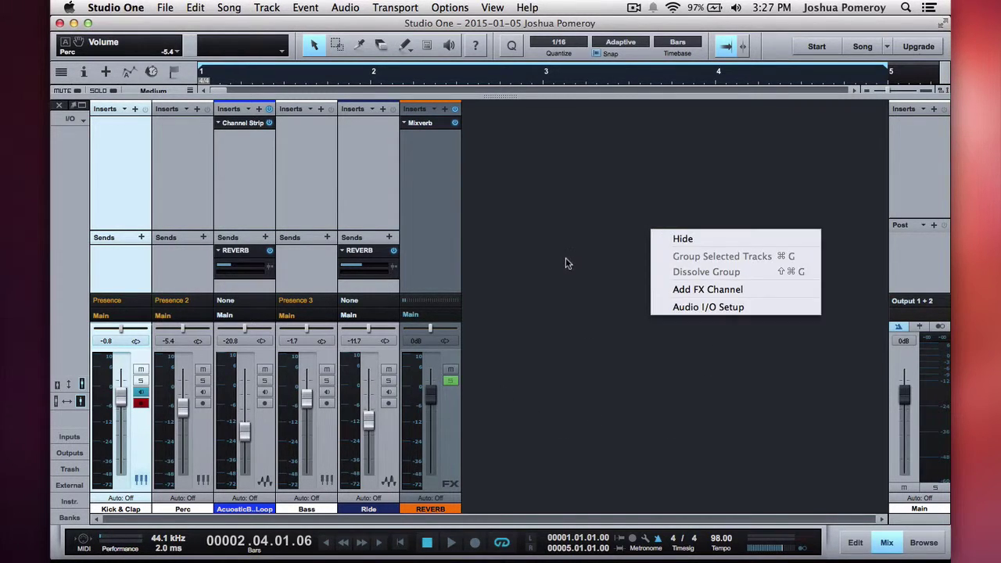
click(567, 263)
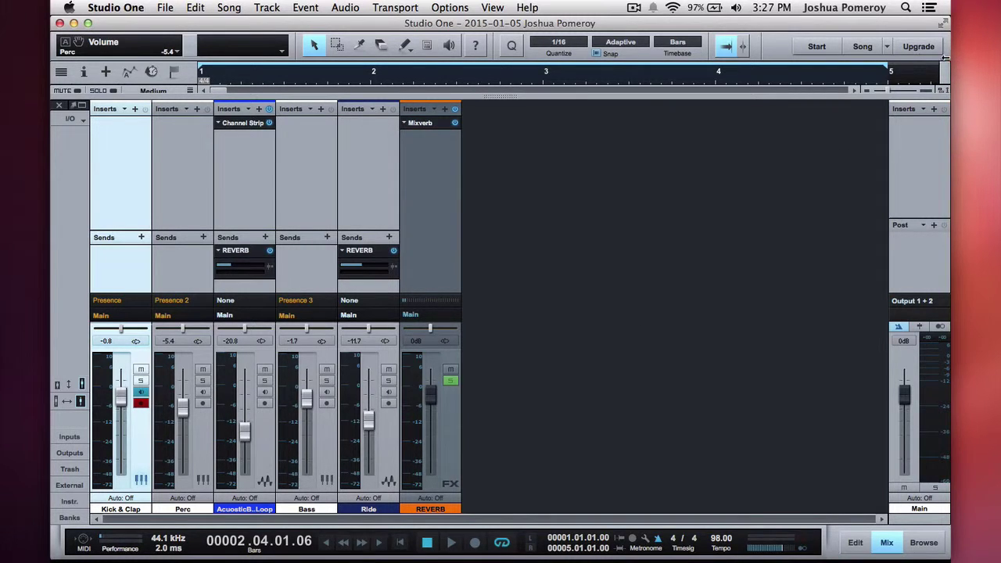
click(924, 112)
click(858, 125)
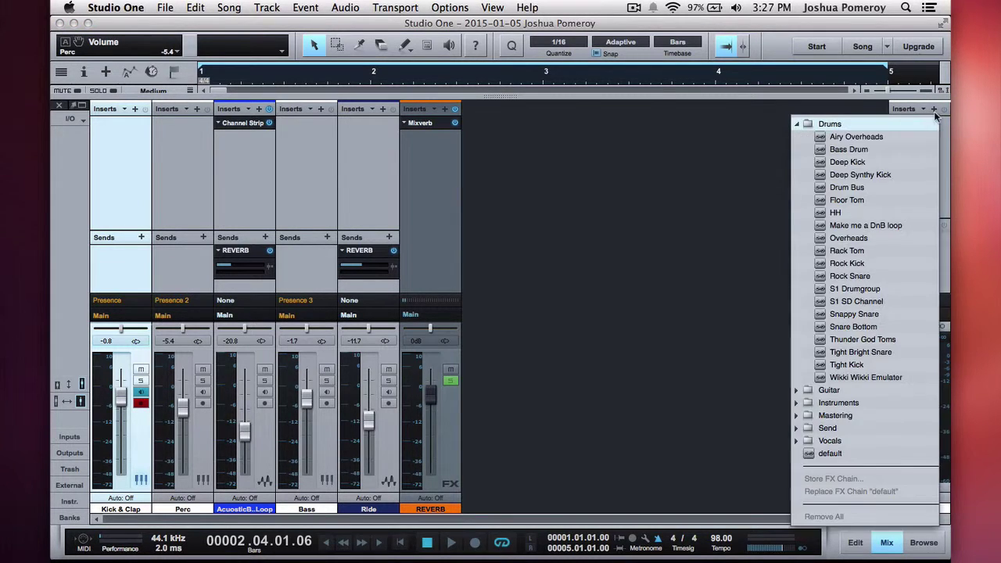
click(945, 146)
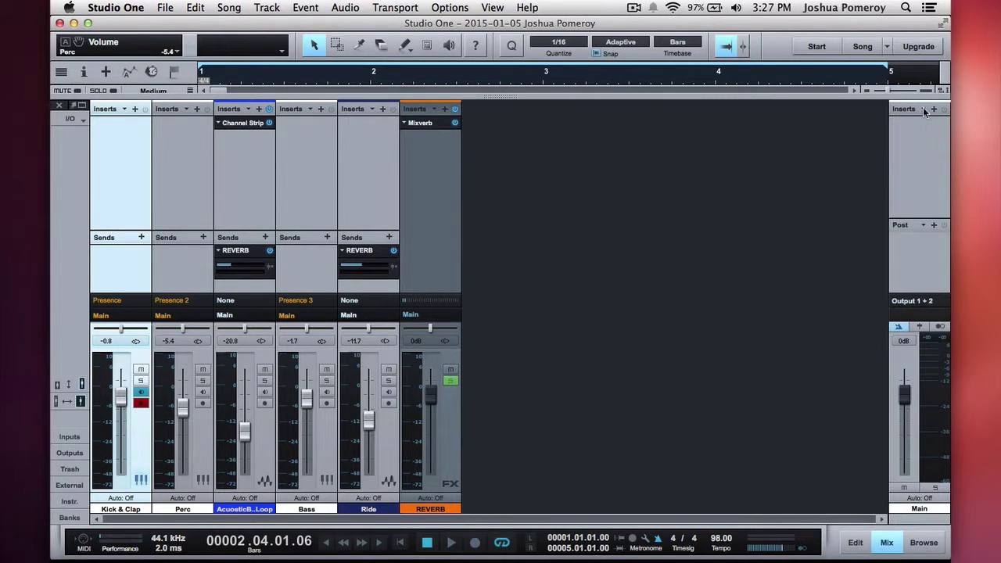
click(935, 111)
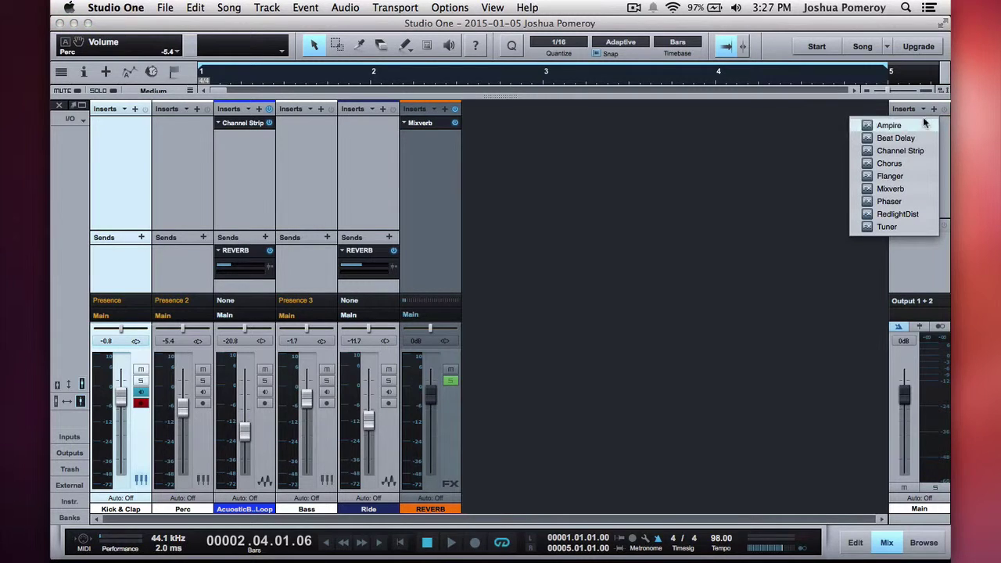
Step: Insert Channel Strip on Main with Fast compression at 9.0% and High boosted 1.80 dB
click(925, 151)
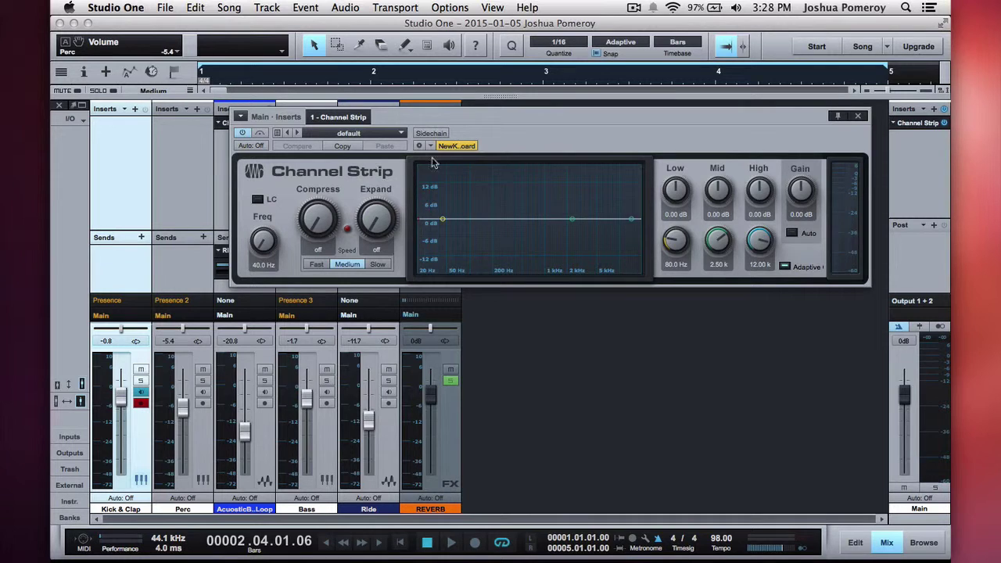
drag(515, 124, 526, 149)
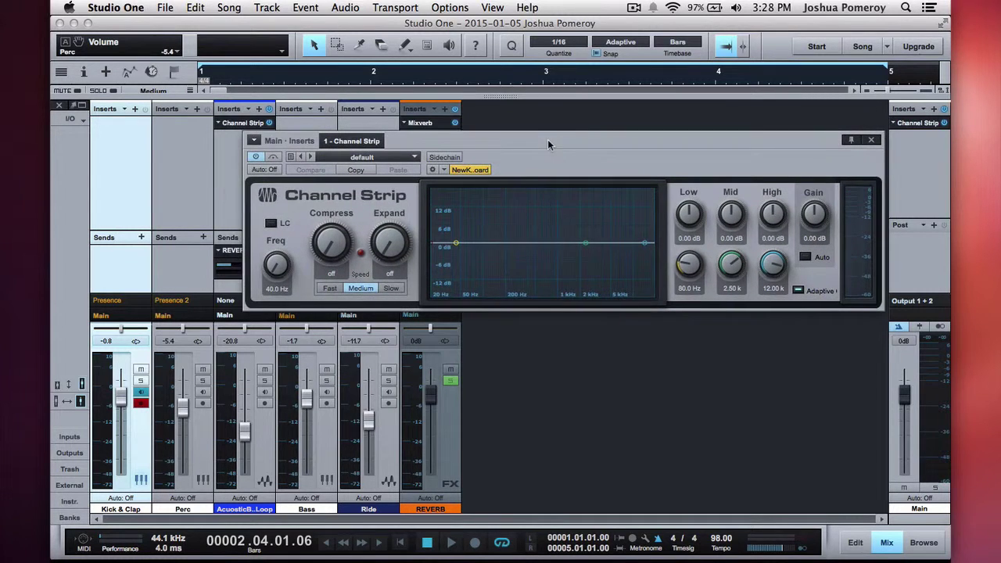
click(327, 289)
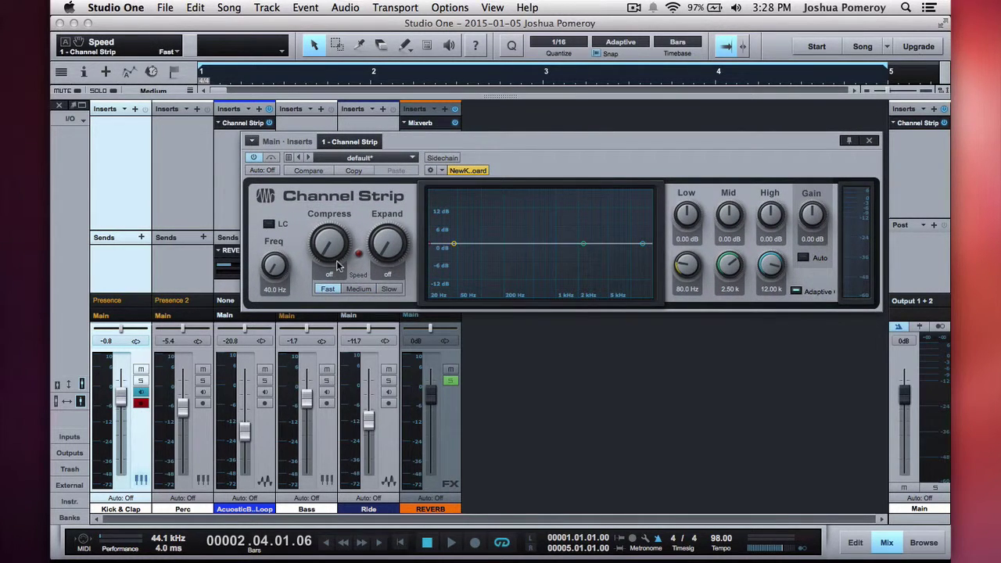
drag(336, 266, 330, 254)
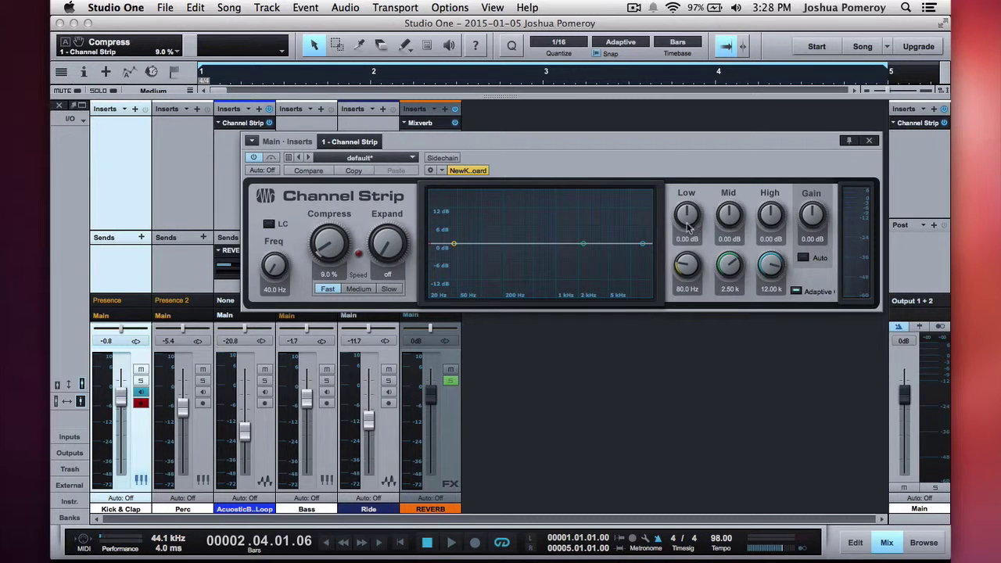
drag(546, 142, 514, 180)
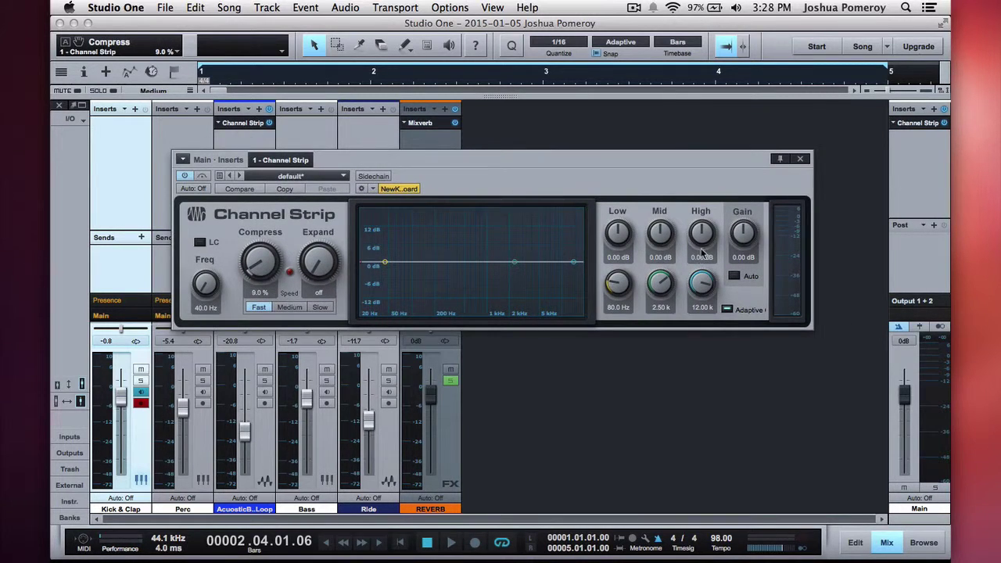
drag(704, 245, 704, 245)
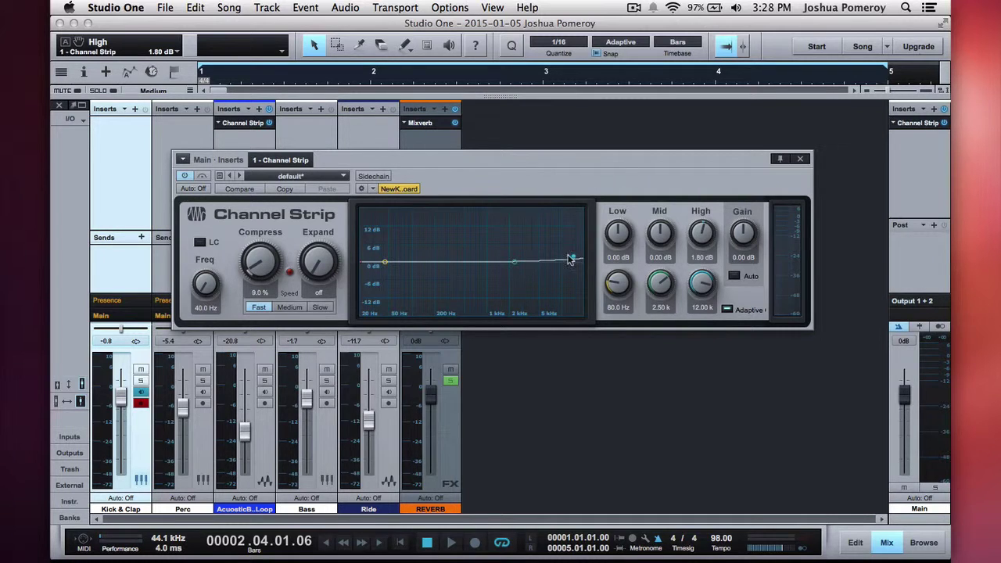
Step: Close the Channel Strip and play the song from the start
click(803, 160)
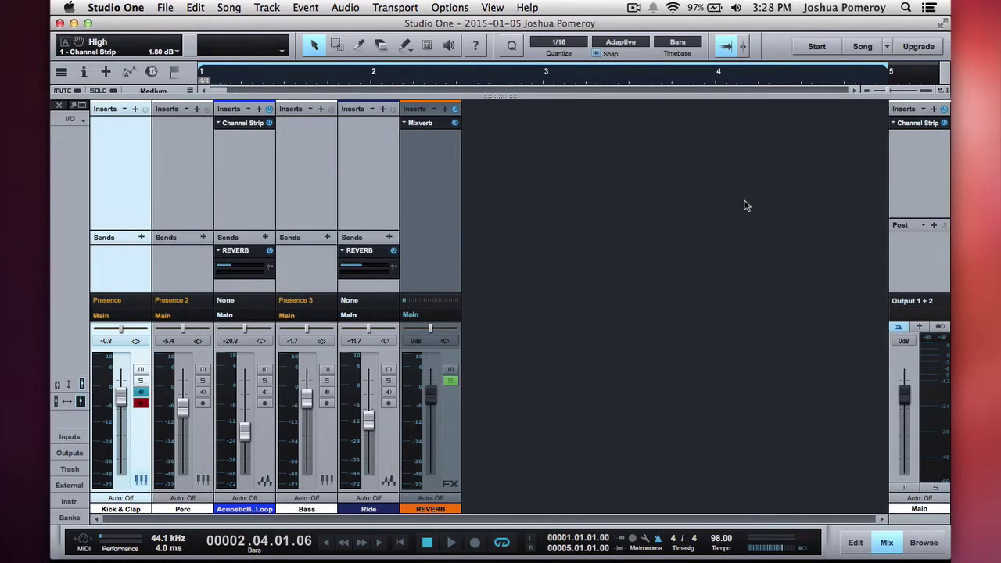
key(Home)
key(space)
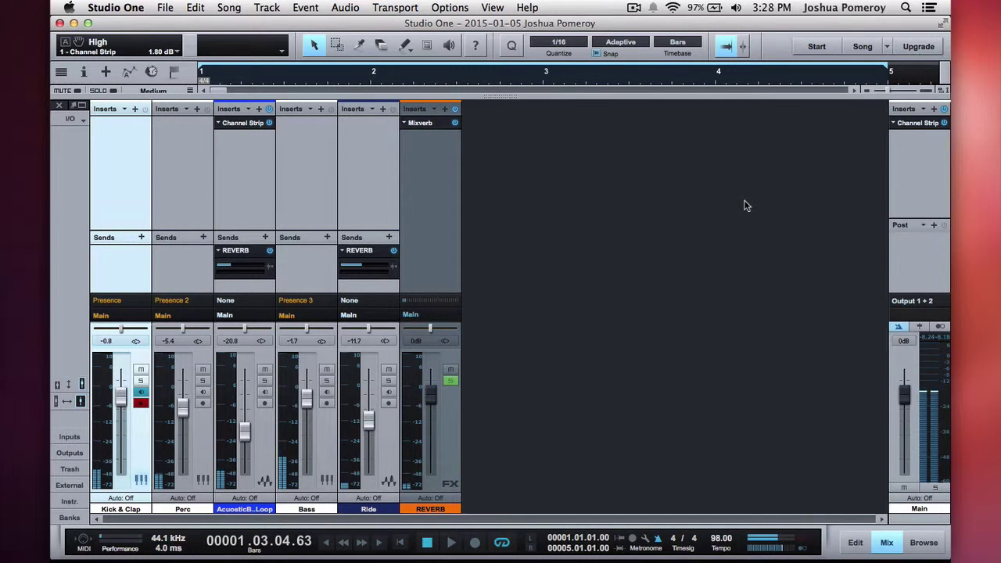
key(Home)
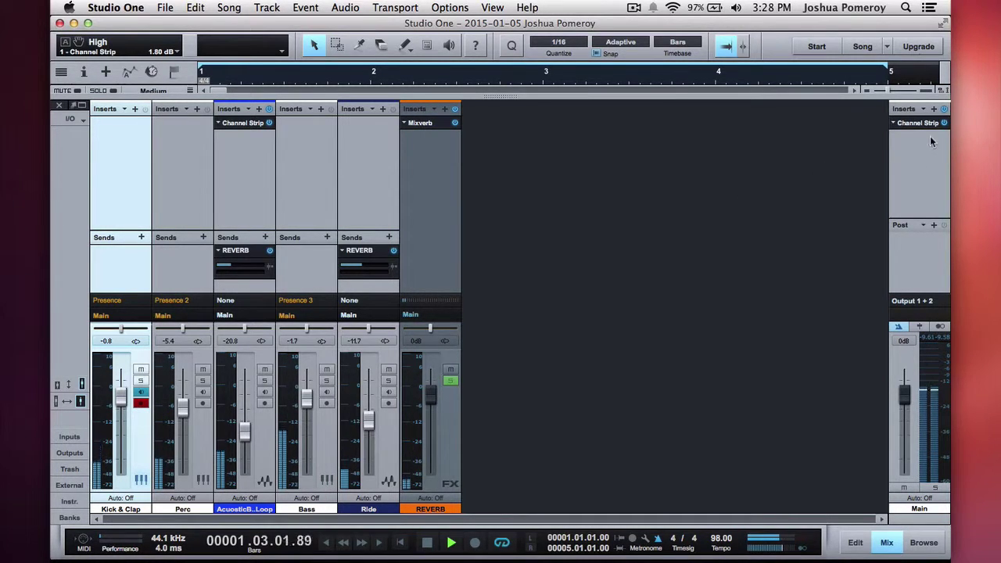
Step: Settle Main compression at 7.0% with EQ auto gain on, then restart playback
click(918, 123)
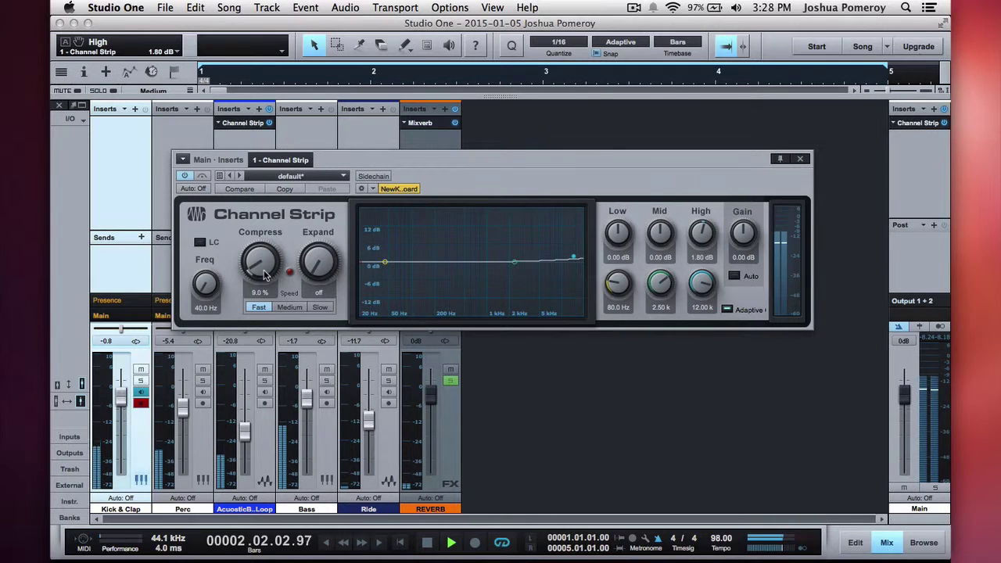
drag(265, 277, 265, 272)
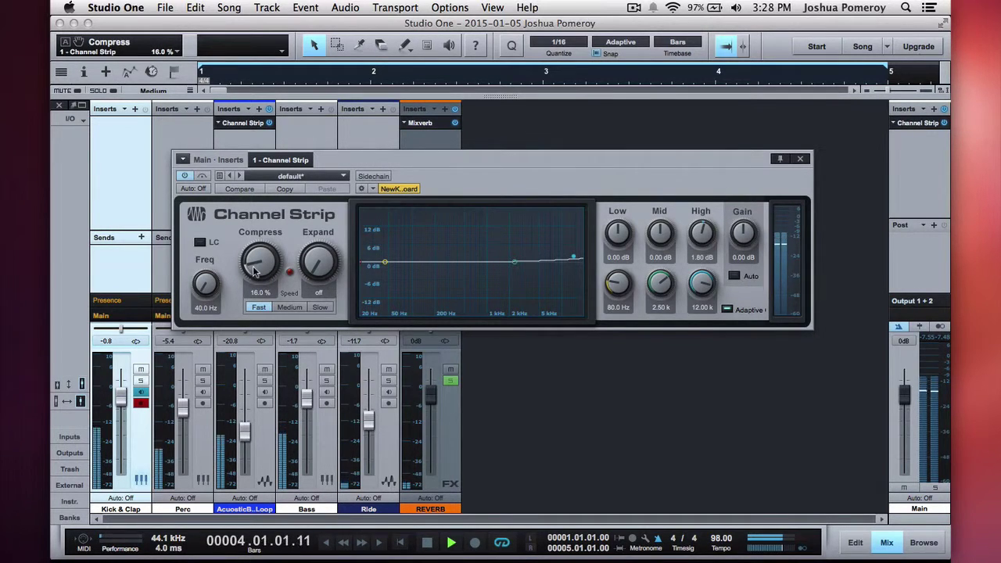
drag(255, 266, 254, 271)
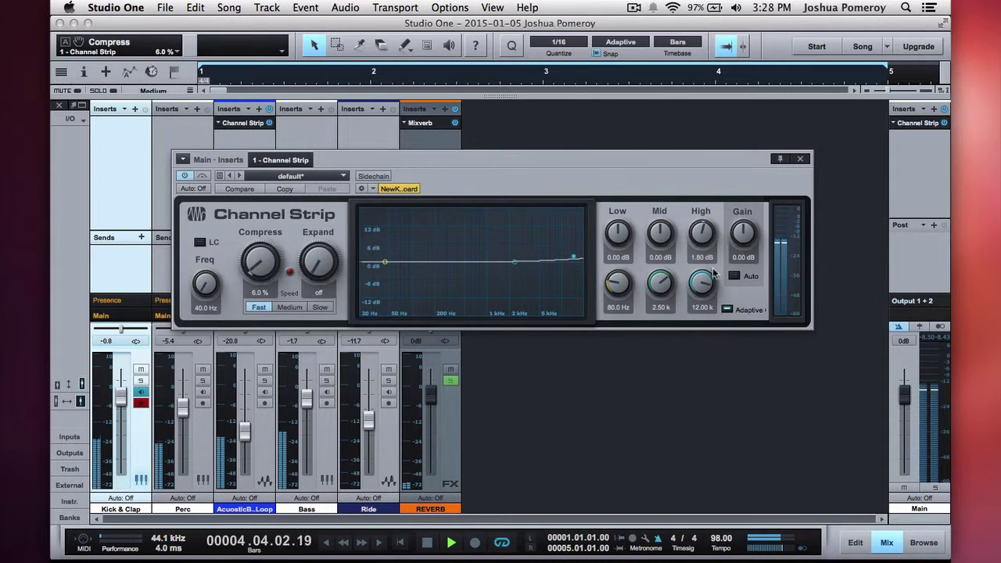
click(734, 276)
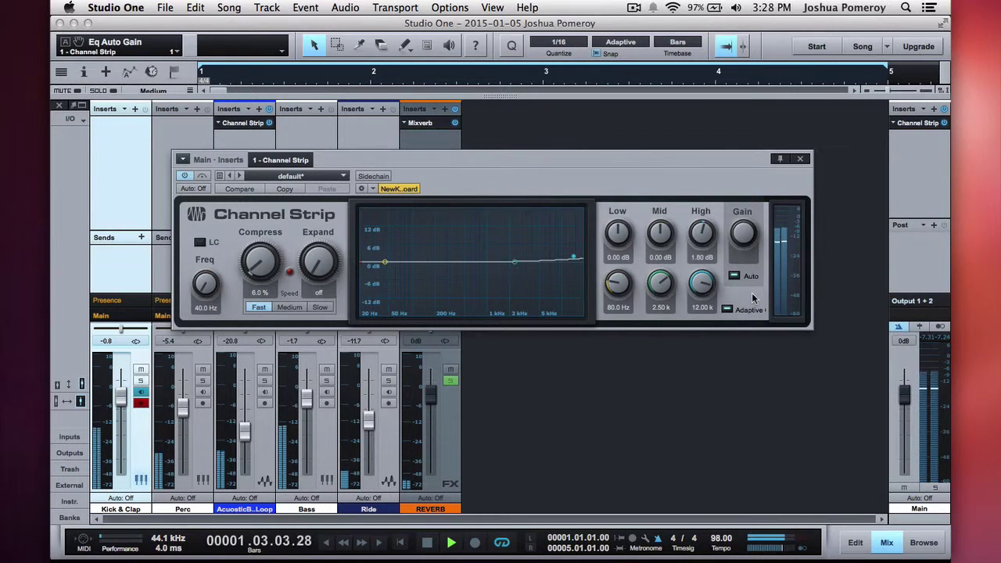
drag(265, 270, 265, 267)
key(space)
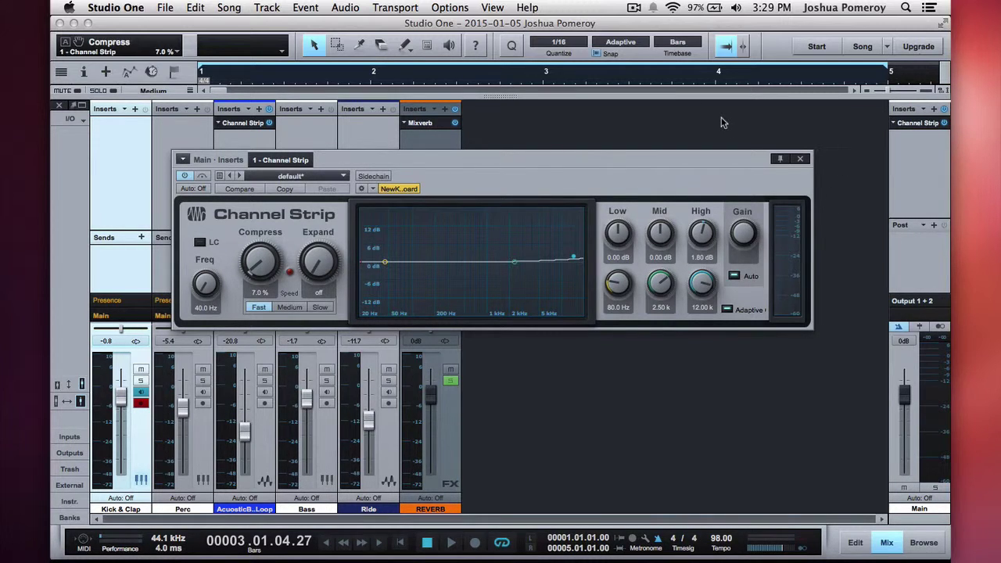
key(space)
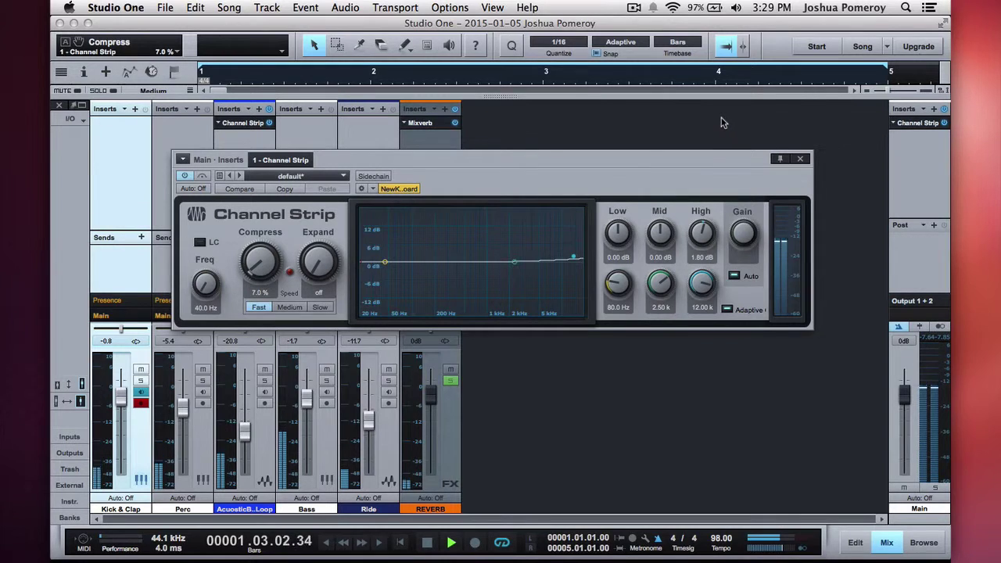
Step: Compare the master Channel Strip against bypass and enable its 40 Hz low cut
click(185, 177)
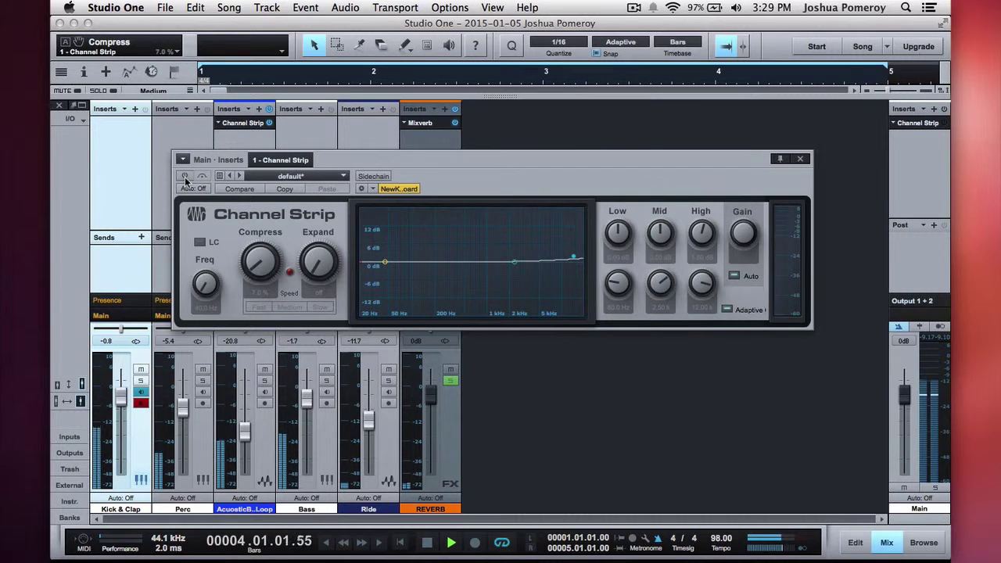
click(184, 177)
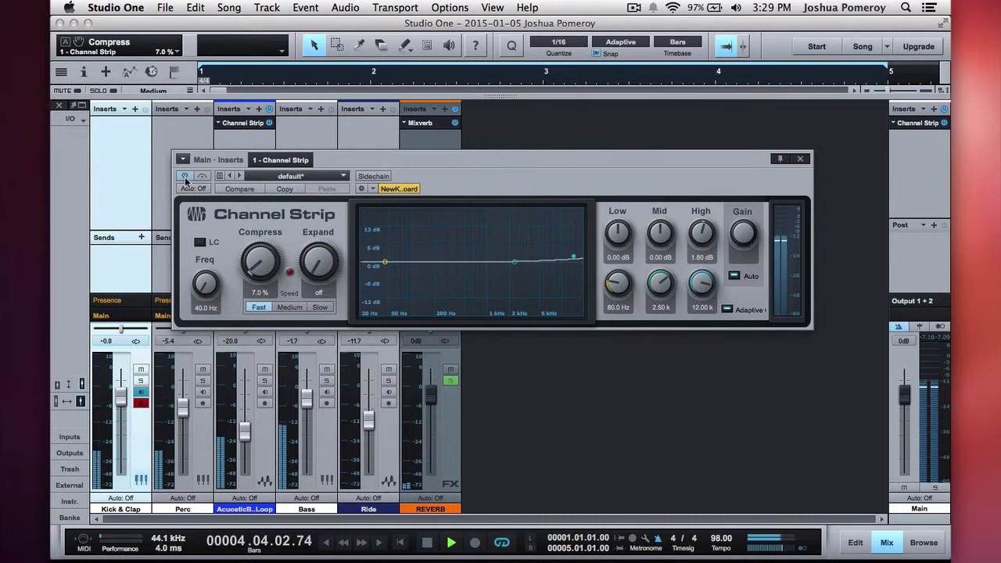
click(184, 177)
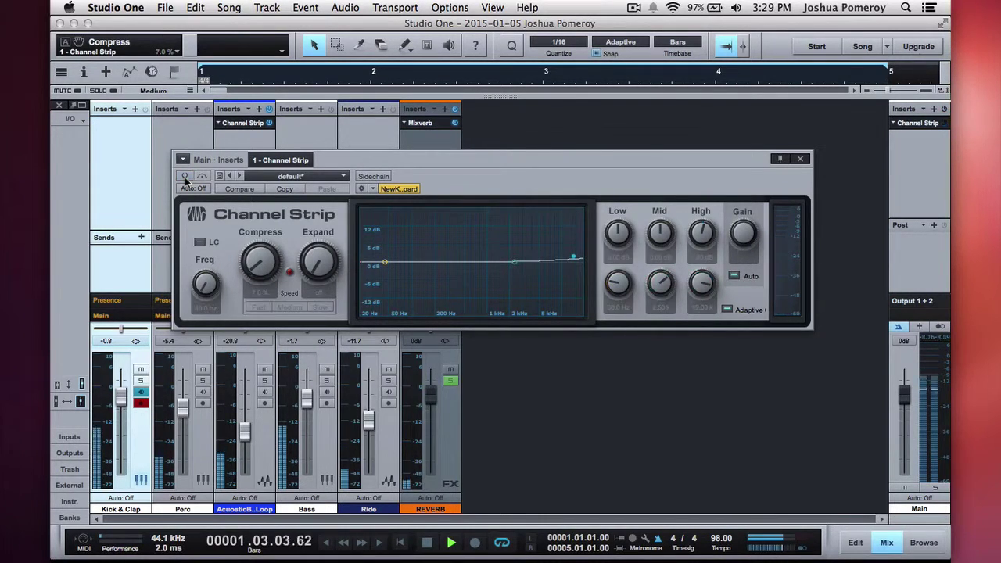
click(185, 177)
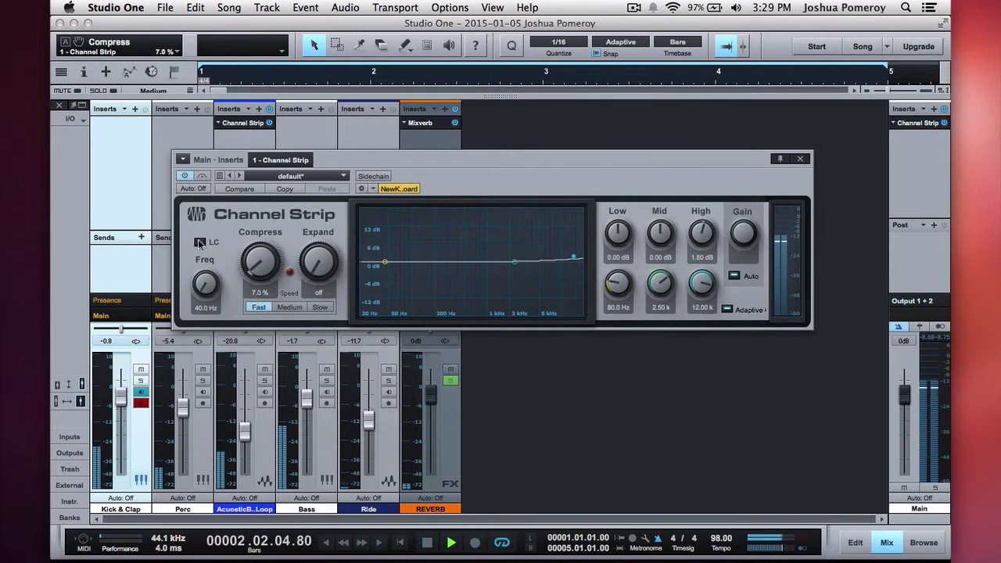
click(200, 243)
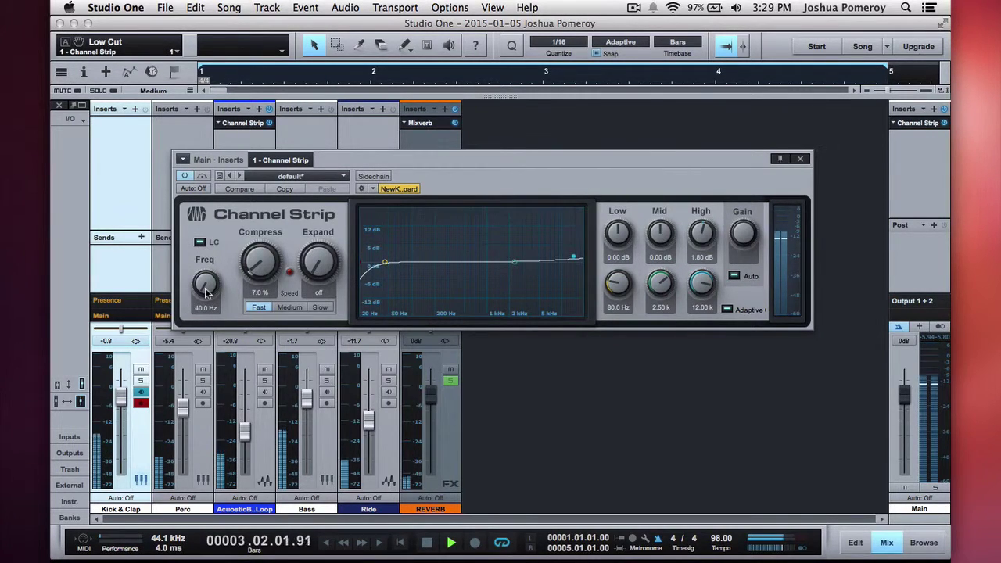
click(184, 176)
click(185, 176)
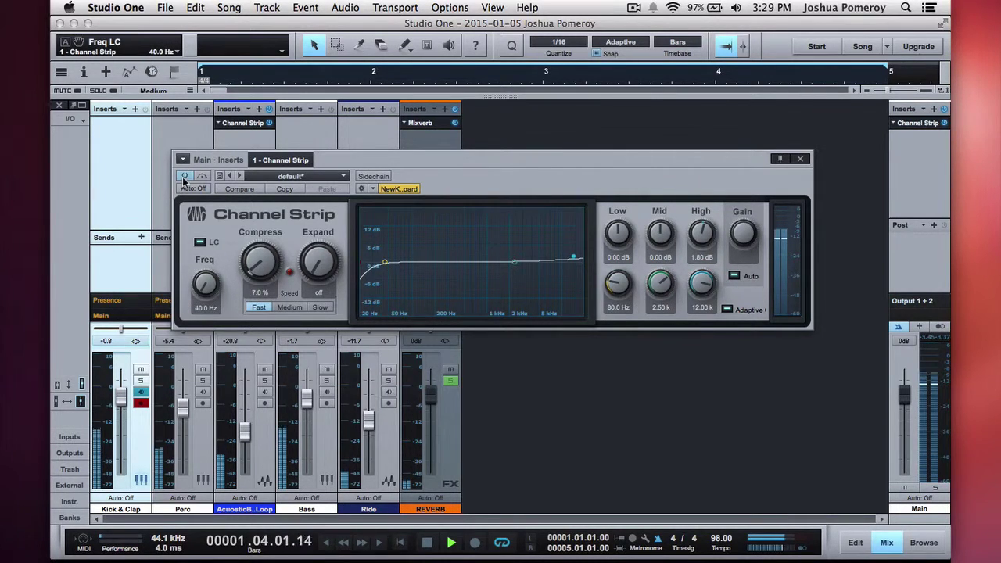
click(184, 177)
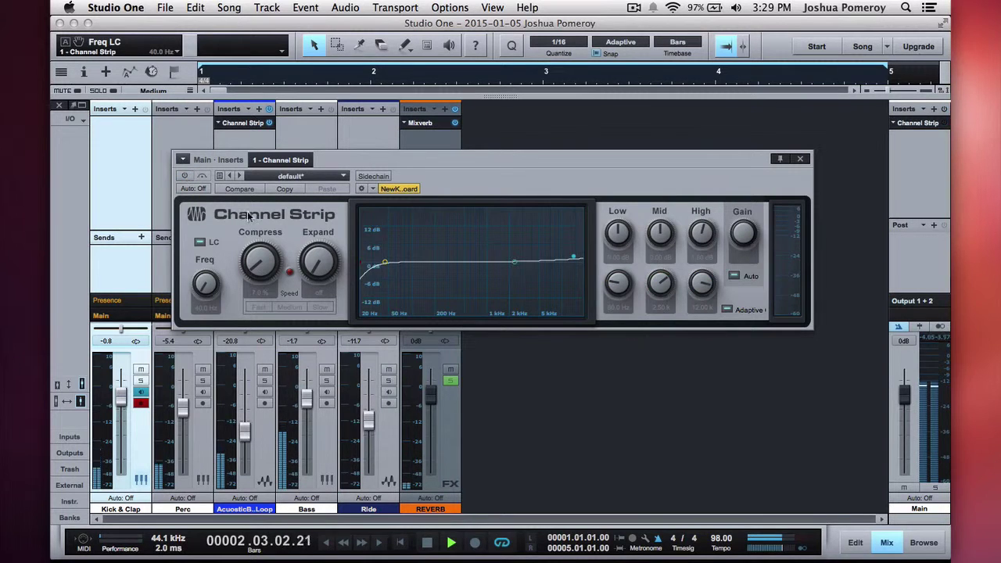
click(185, 176)
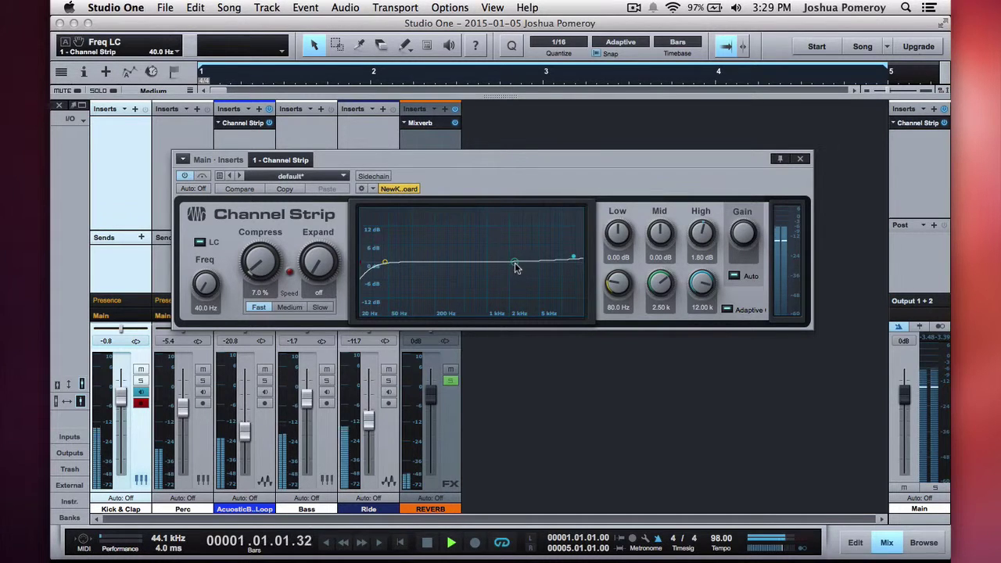
Step: Dip the mid band -2.54 dB at 530 Hz, ease compression to 6%, and close the editor
drag(515, 267, 457, 274)
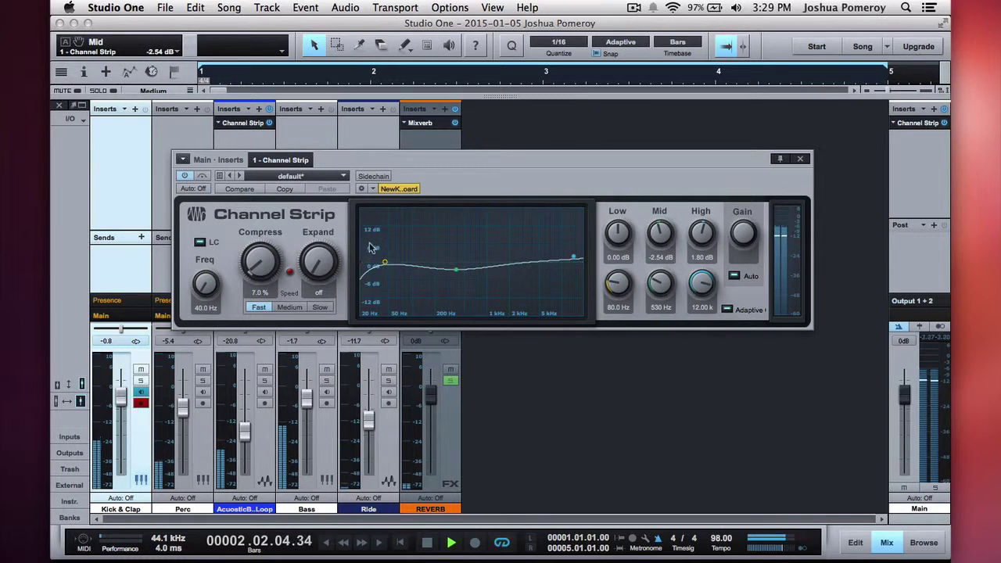
click(185, 178)
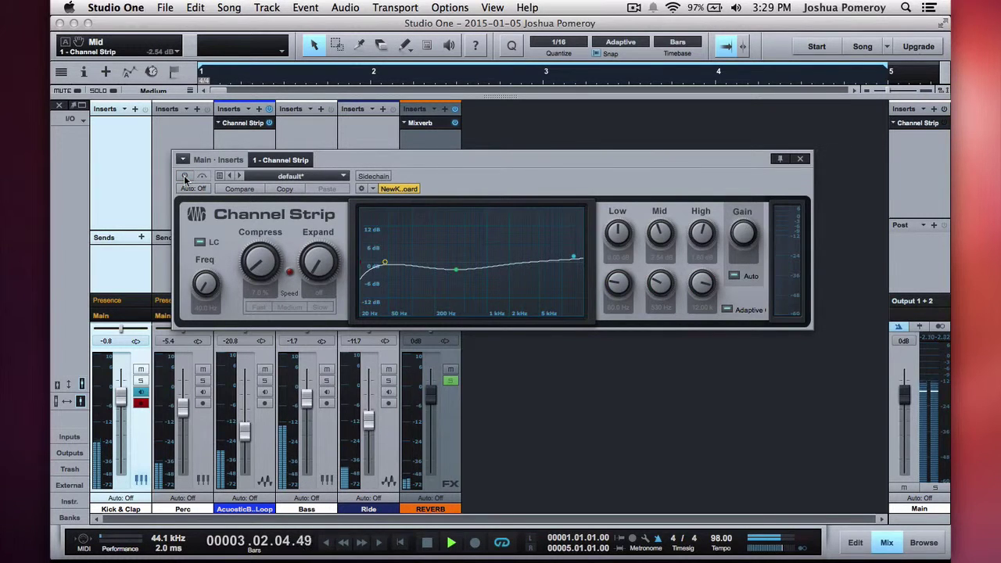
click(185, 177)
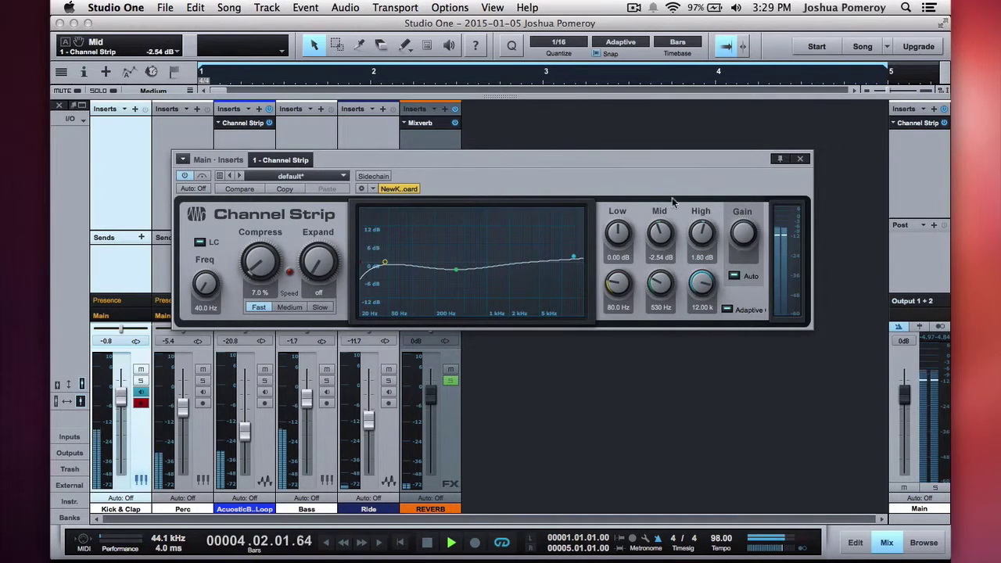
drag(265, 267, 264, 270)
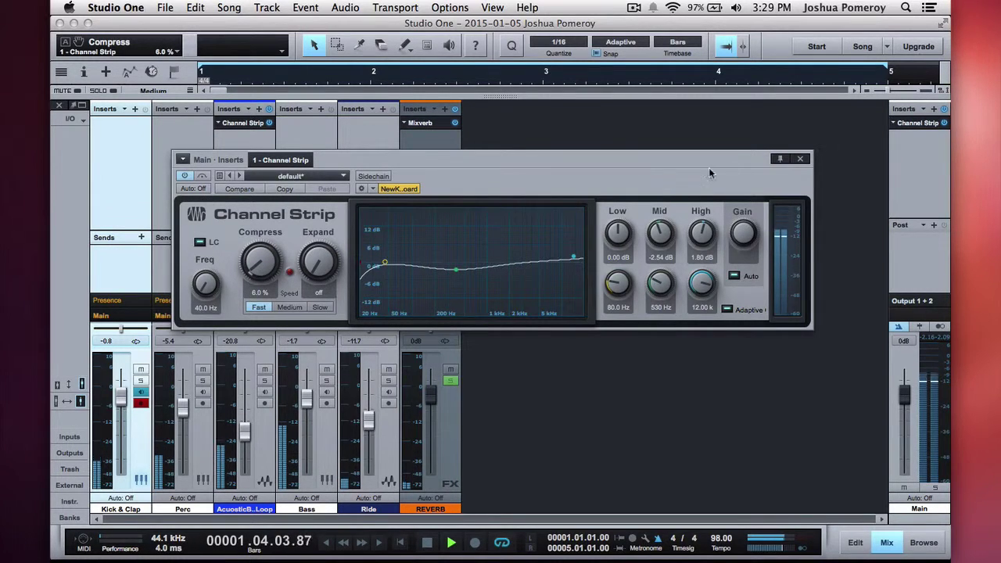
click(800, 159)
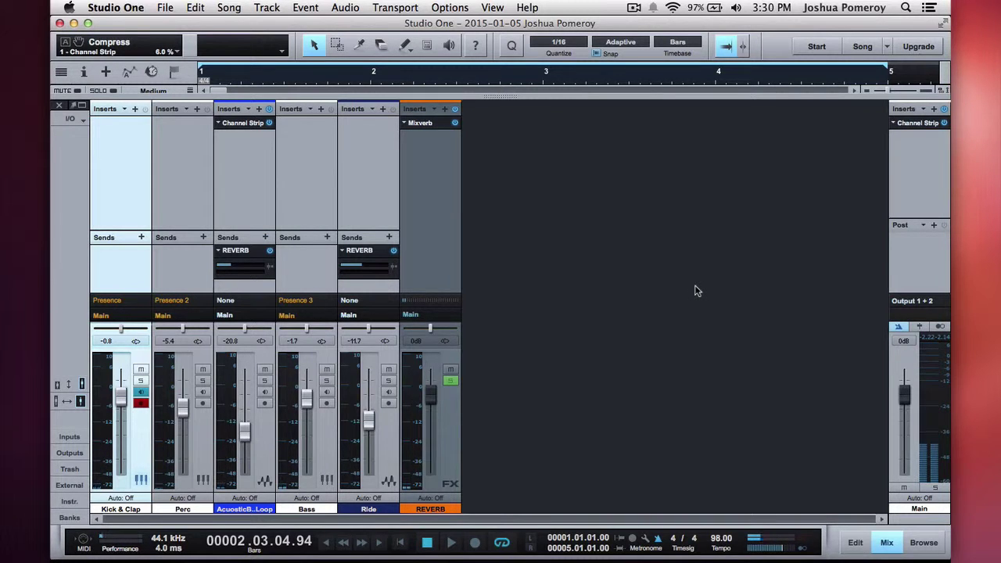
Step: Close the Console with F3 to show the five-track arrangement again
key(F3)
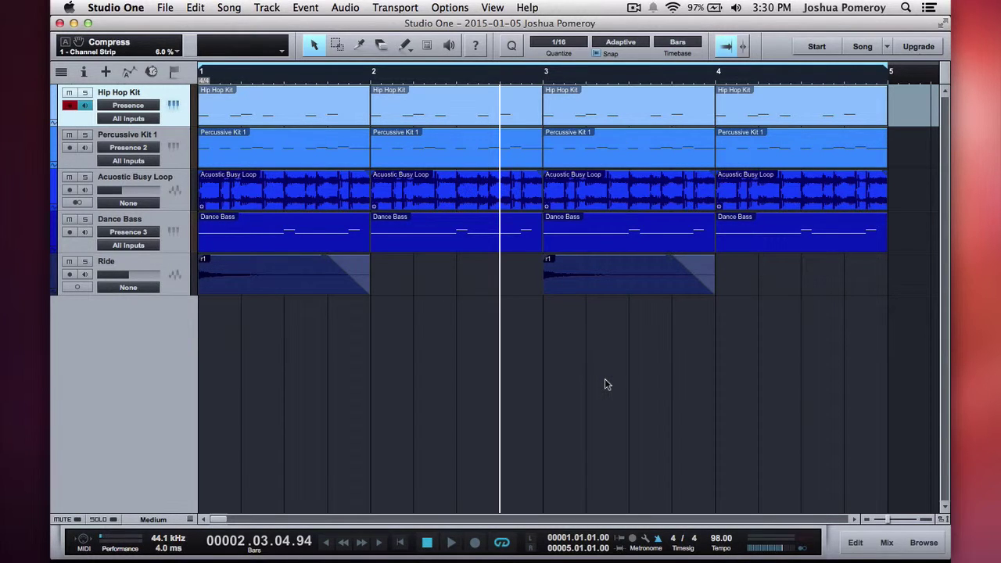
Step: Play the song from the start and stop it
key(comma)
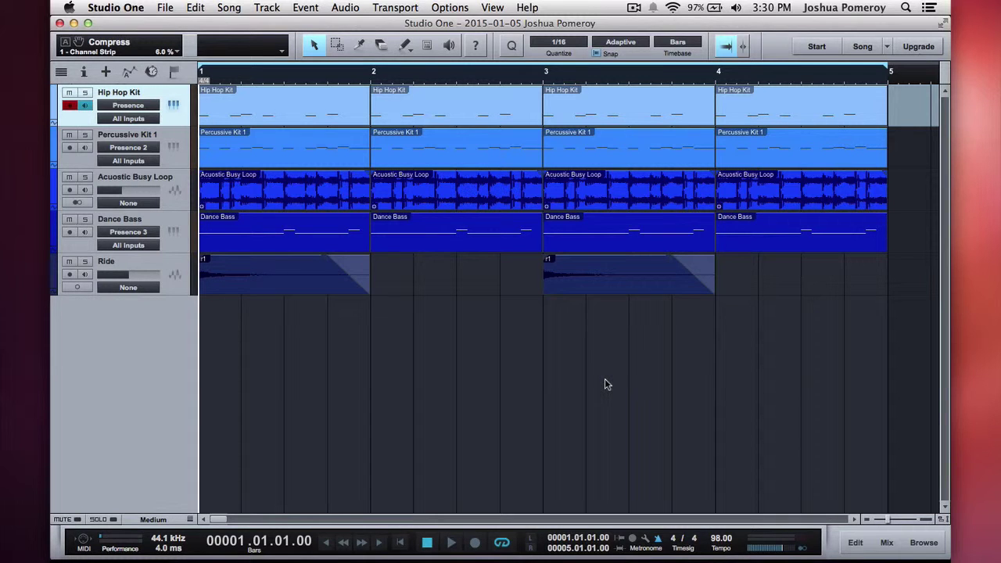
key(space)
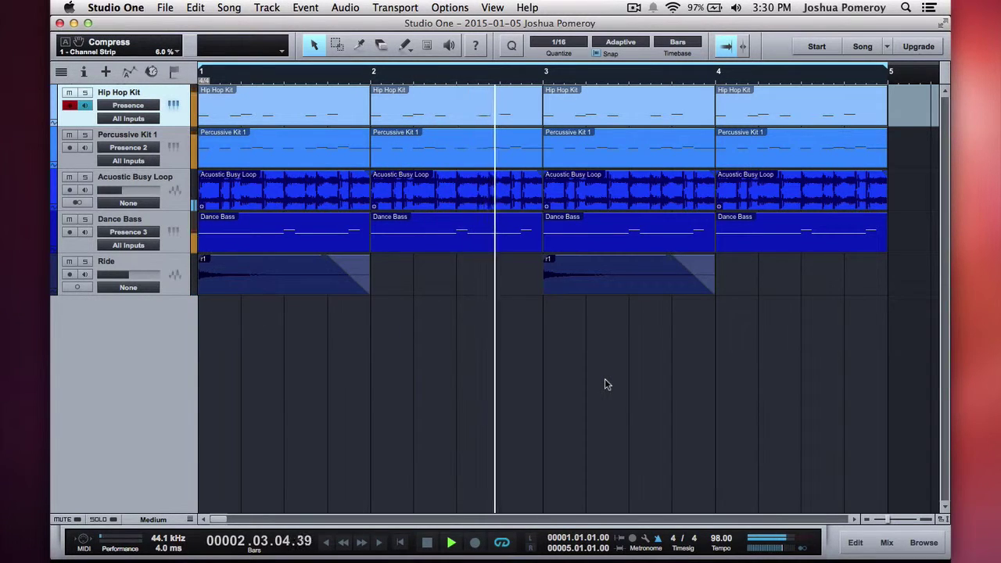
key(space)
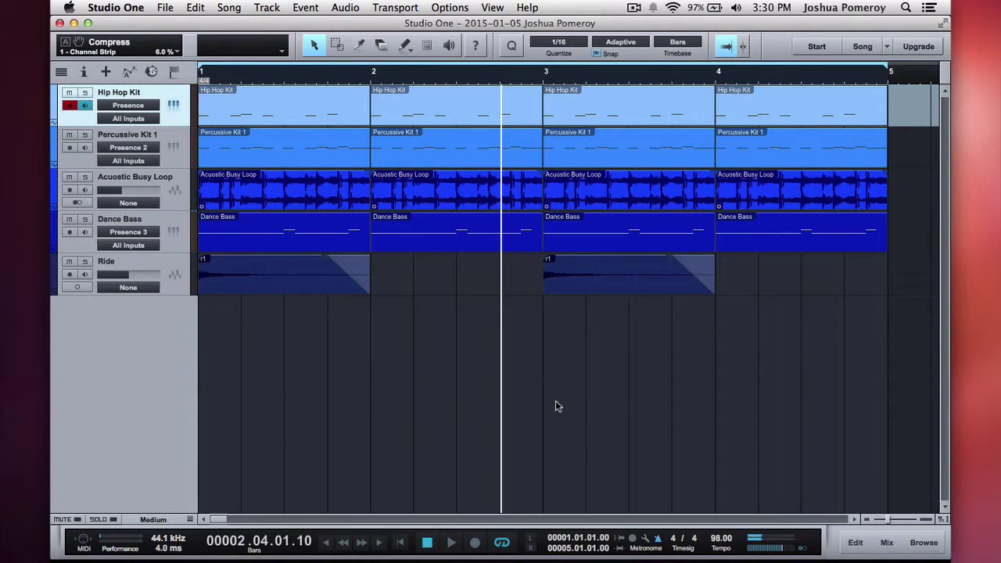
Step: Select the Percussive Kit 1 track, replay the song, and return to 1.1.1.00
click(143, 138)
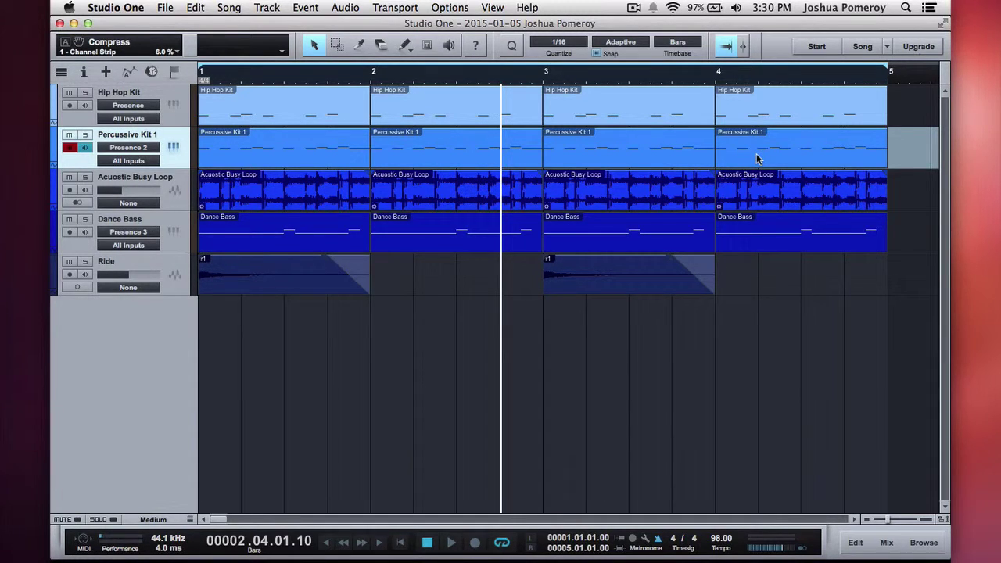
key(F5)
click(763, 107)
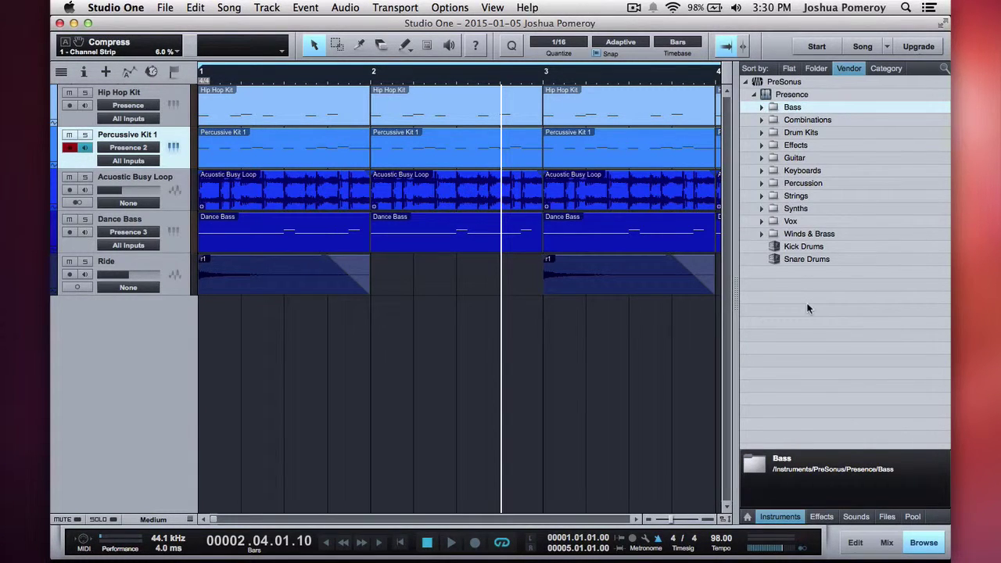
key(space)
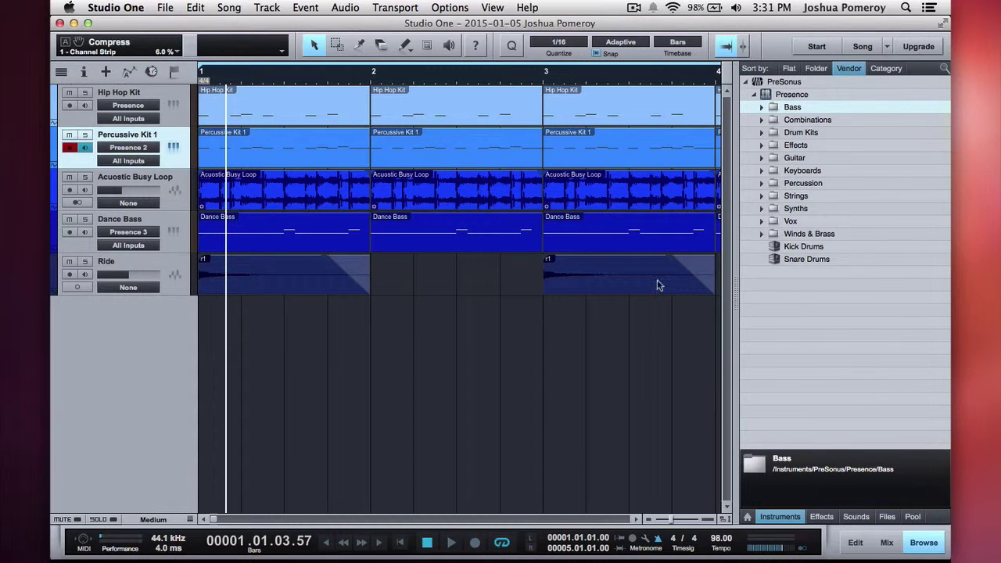
key(F5)
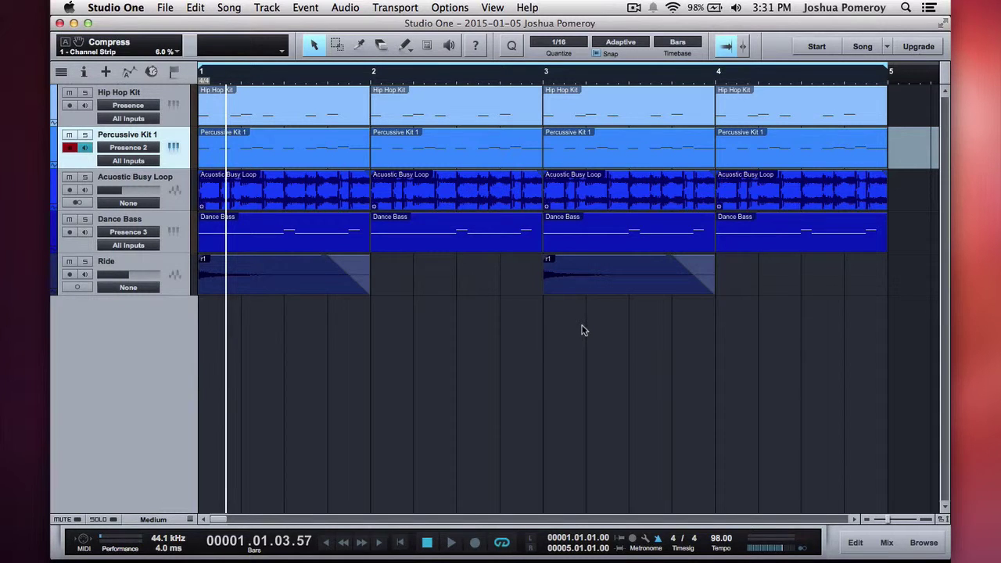
key(comma)
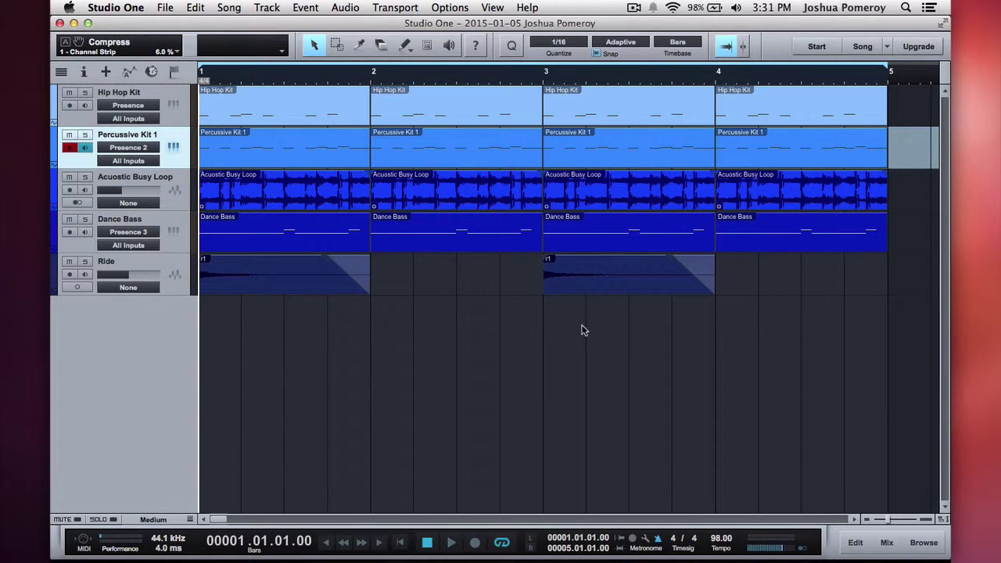